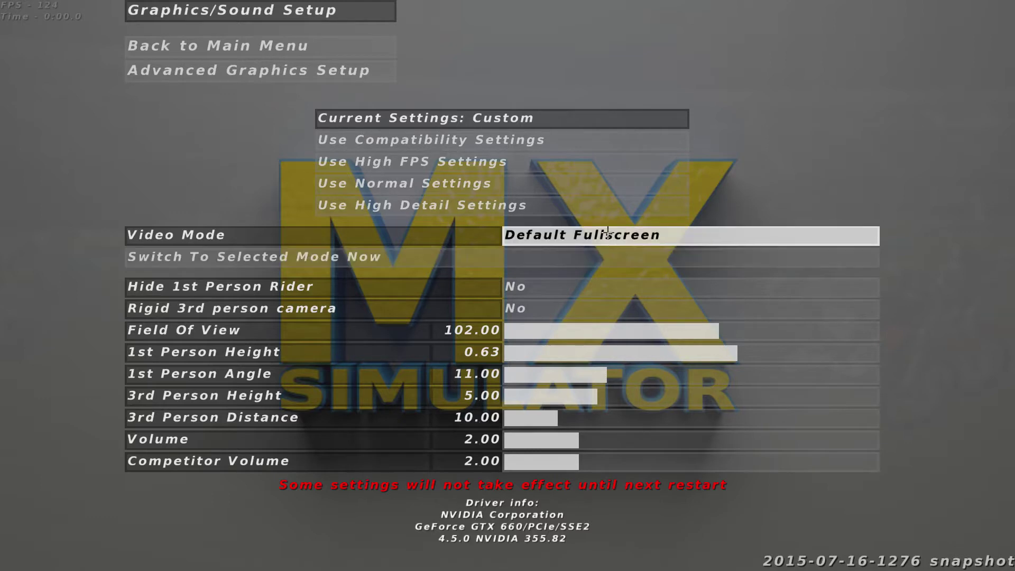
Switch the video mode to Windowed, maximize the game window and return to the main menu
click(602, 232)
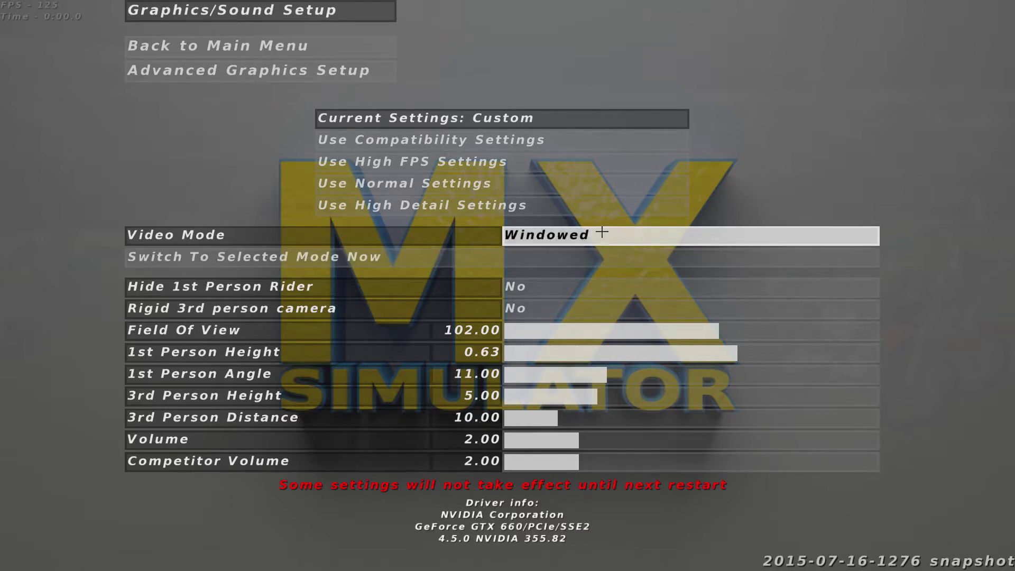
click(545, 254)
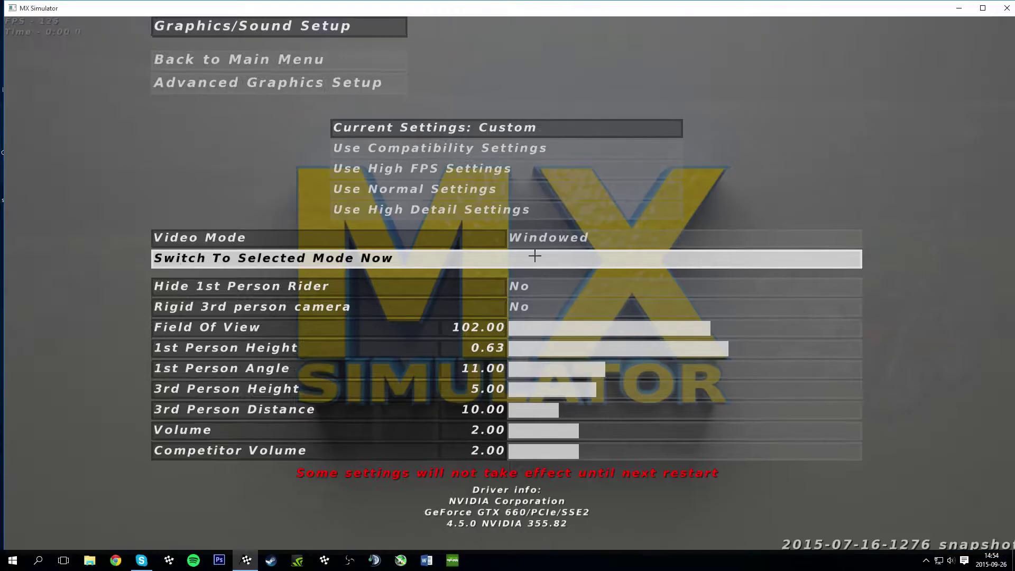
click(984, 8)
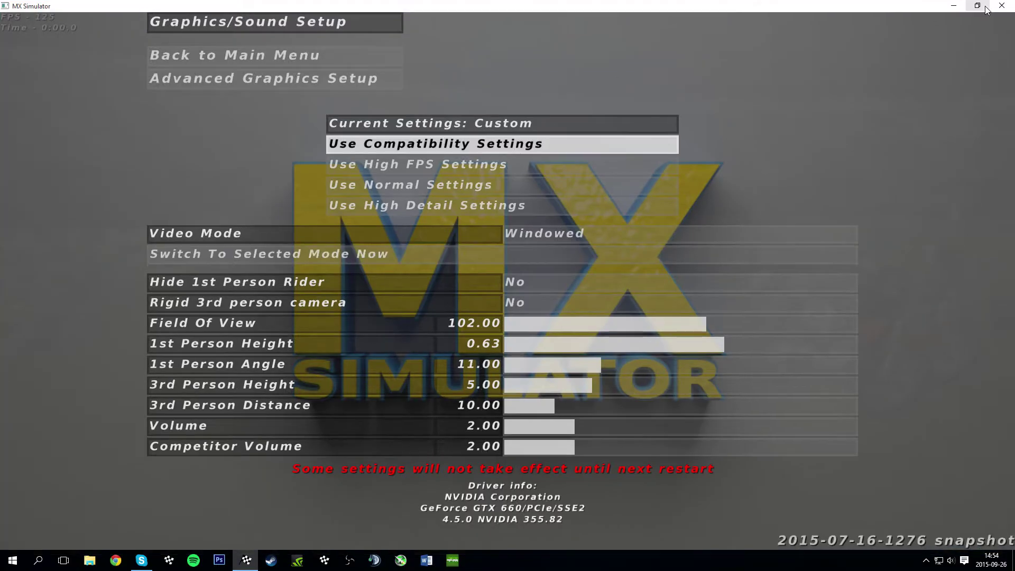
click(250, 58)
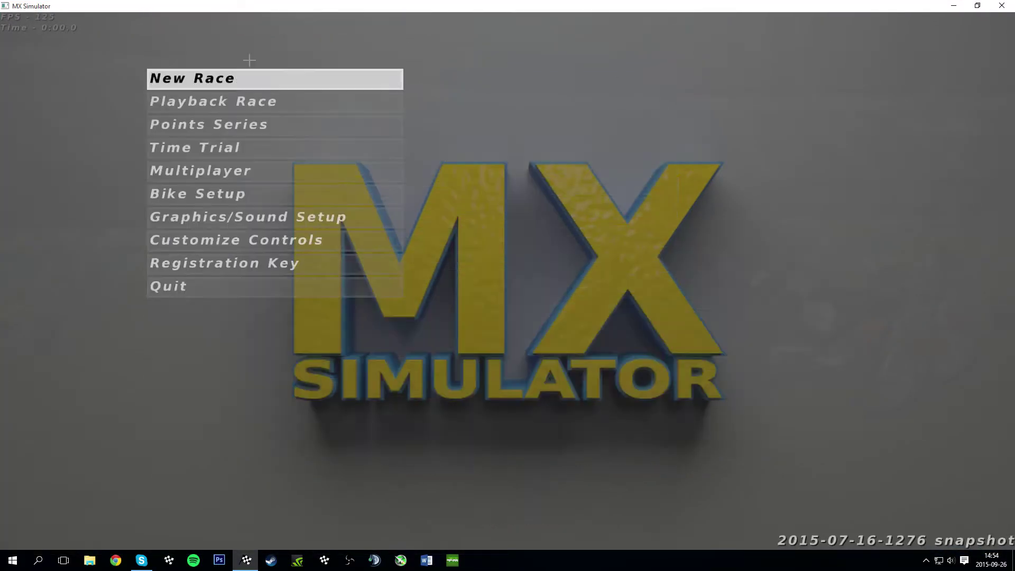
Start a new race on the !!!!SMKTHN track
click(255, 78)
click(782, 51)
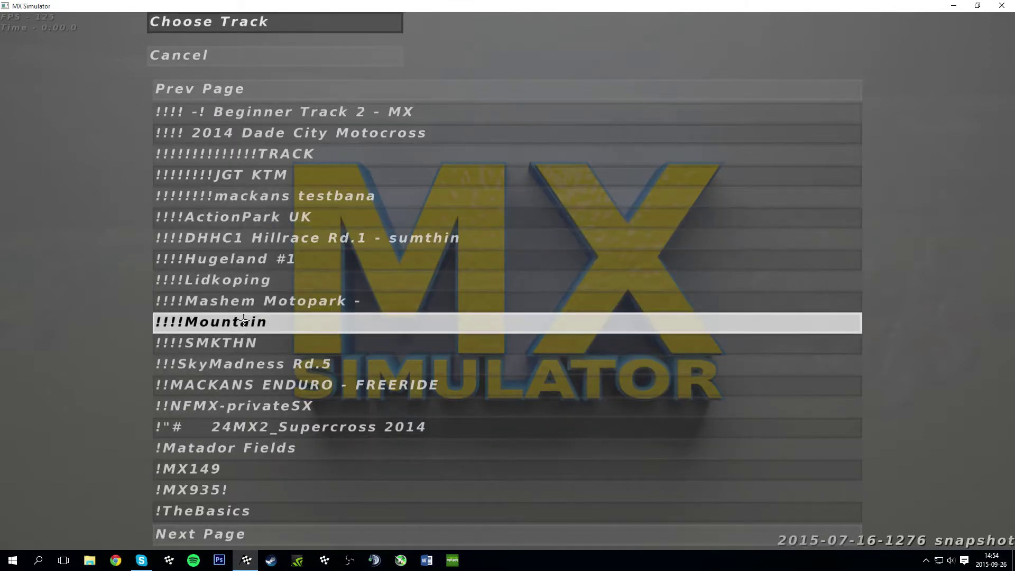
click(253, 342)
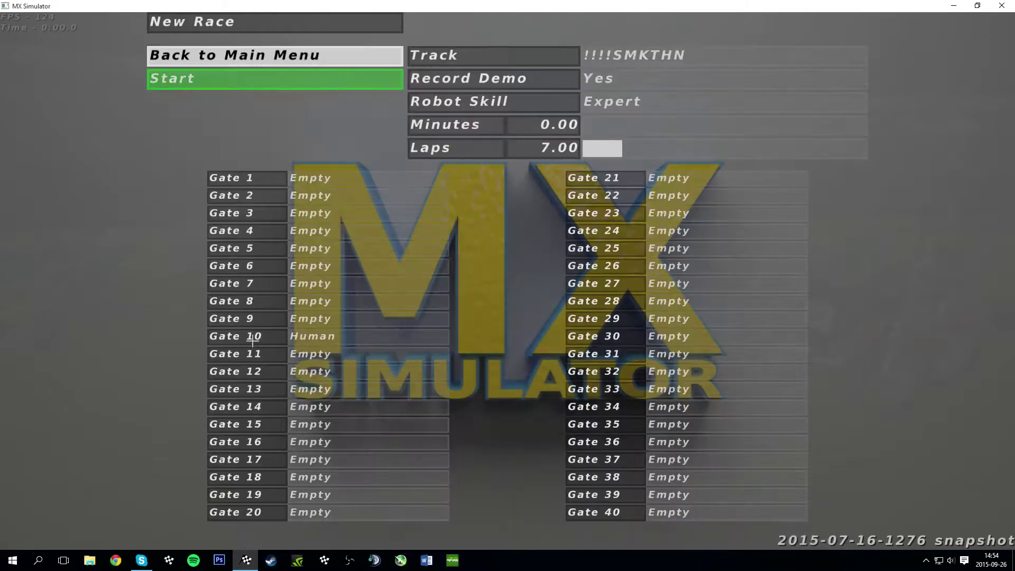
click(257, 78)
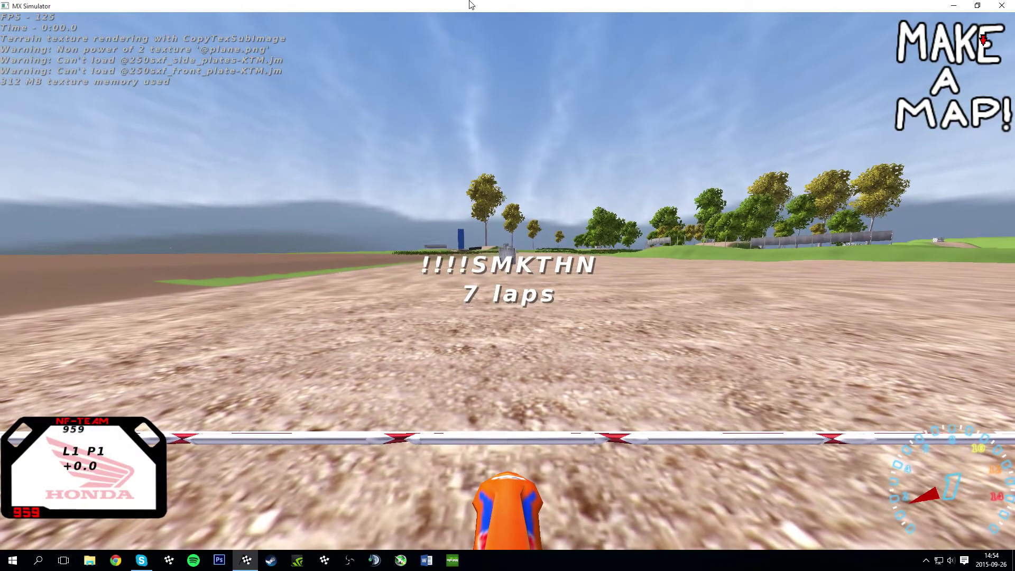
Bring up the track editor and zoom out to -0.13 so the whole map fits in view
key(e)
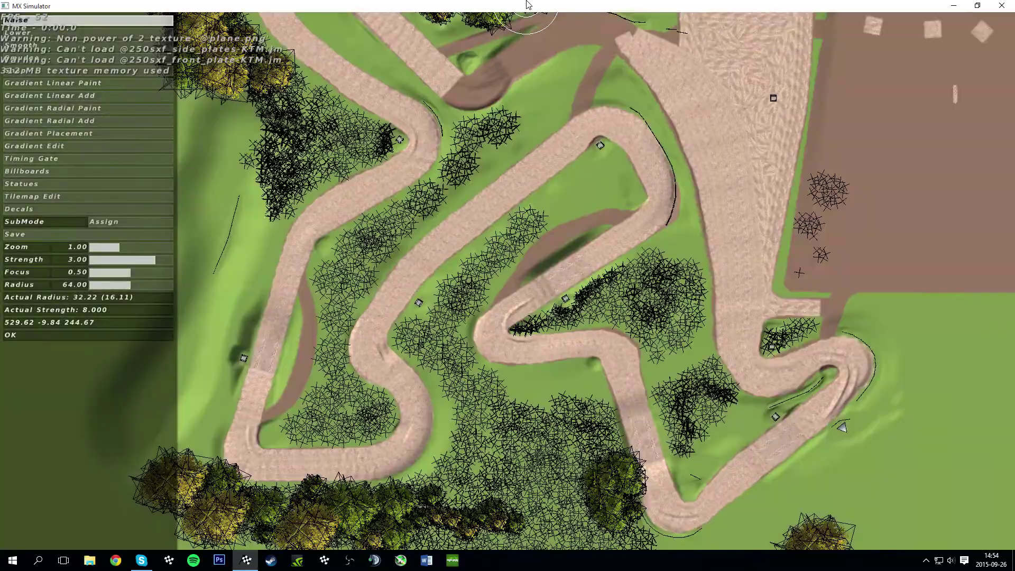
drag(816, 175, 725, 386)
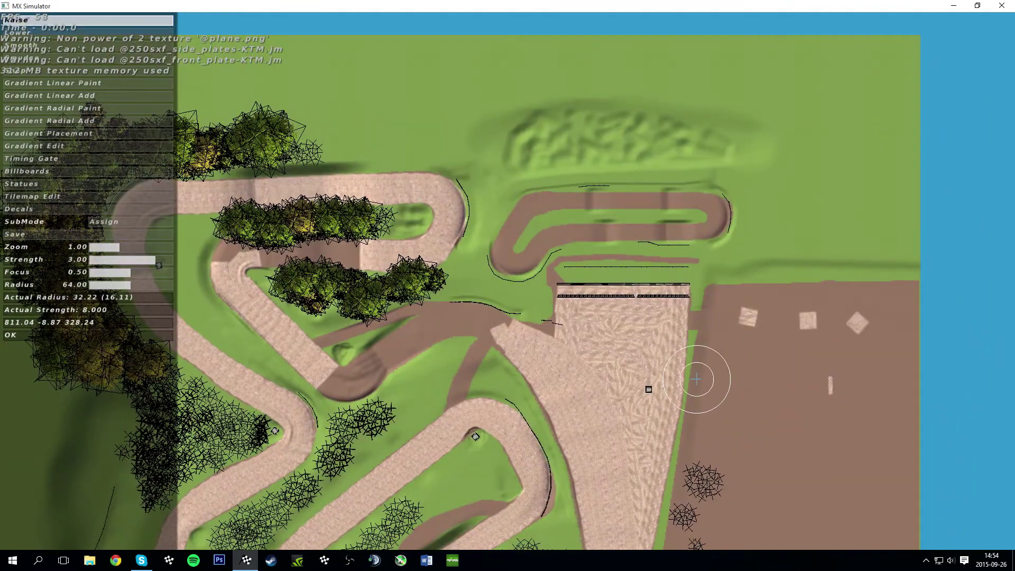
drag(337, 355, 362, 170)
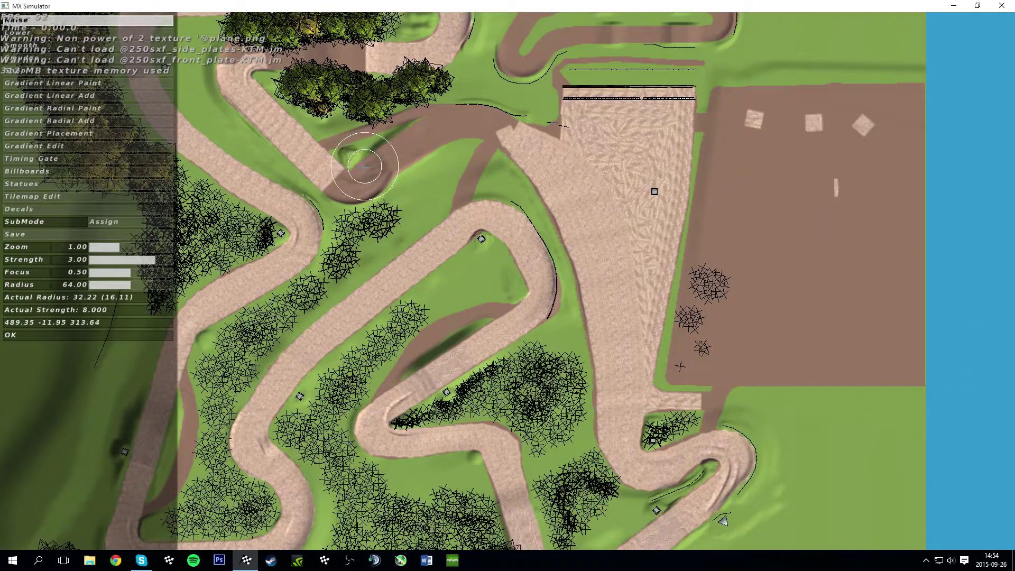
click(116, 246)
drag(350, 256, 363, 296)
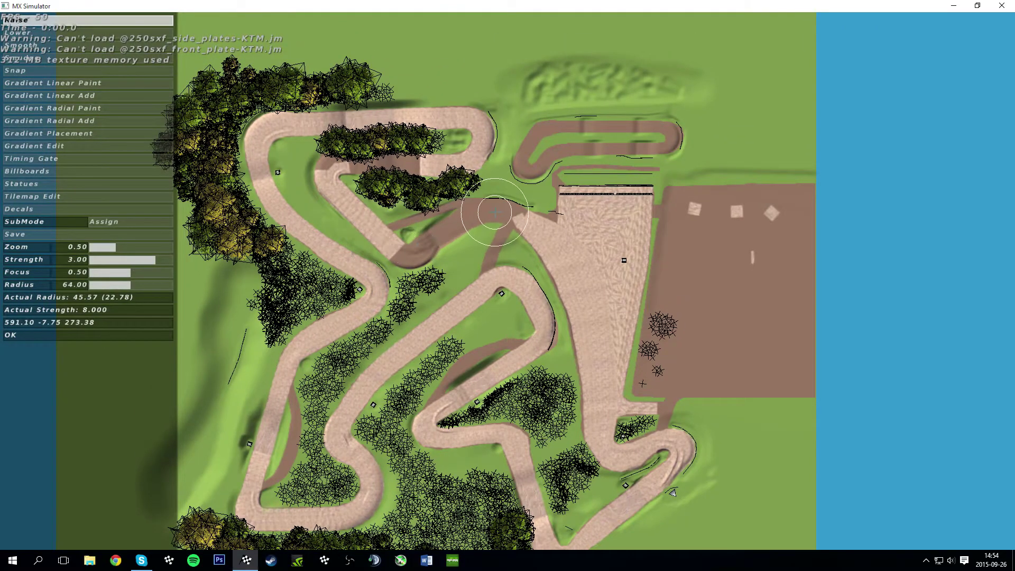
mouse_move(618, 336)
mouse_down()
mouse_move(636, 196)
mouse_move(762, 422)
mouse_move(784, 280)
mouse_up()
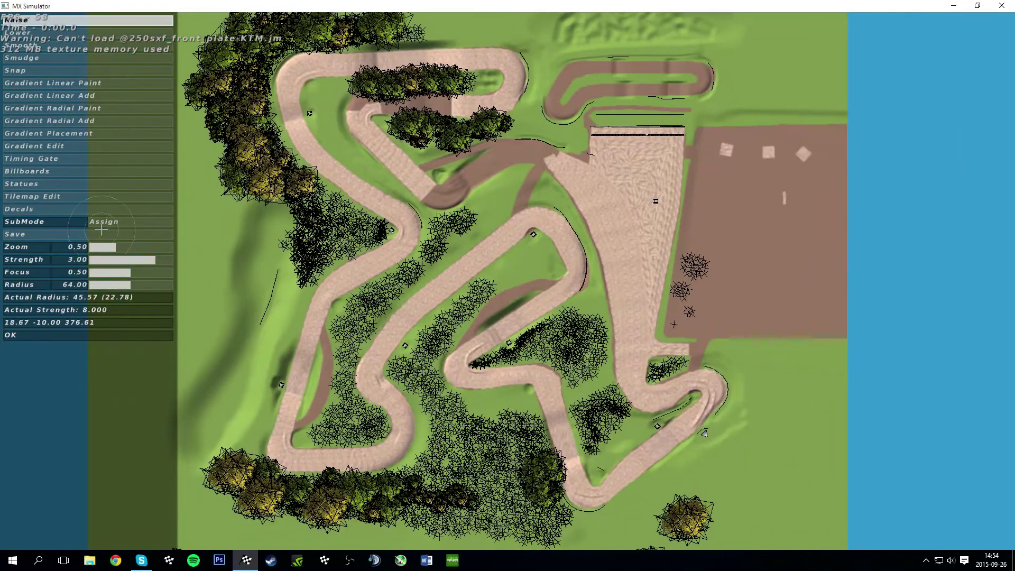
scroll(148, 246, down, 5)
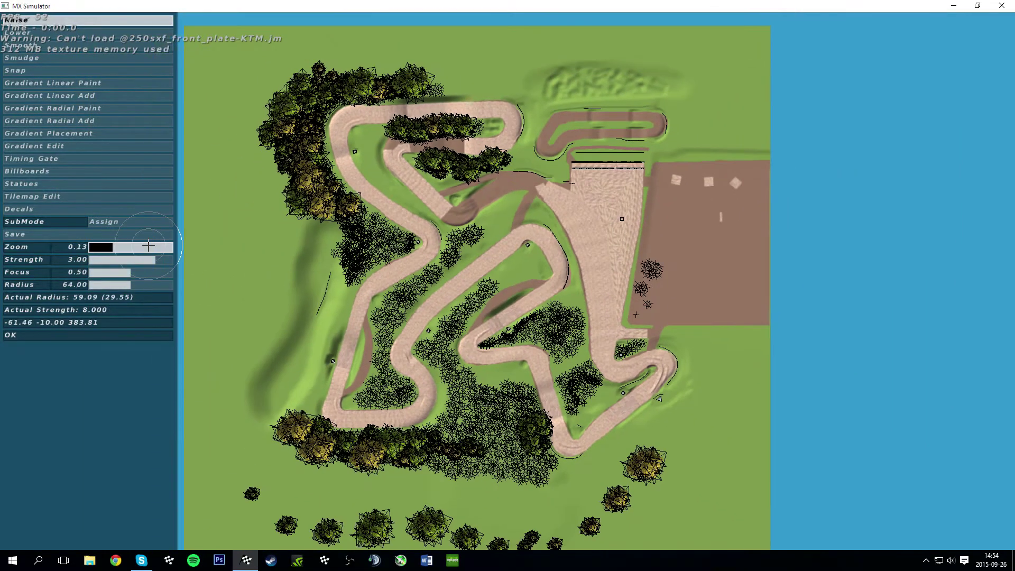
scroll(255, 265, down, 3)
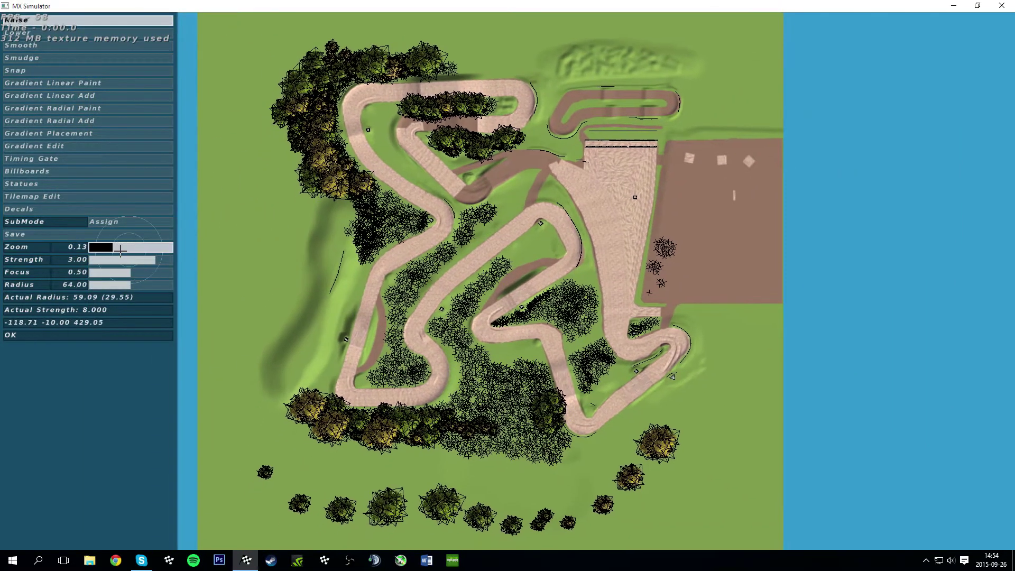
scroll(286, 244, down, 3)
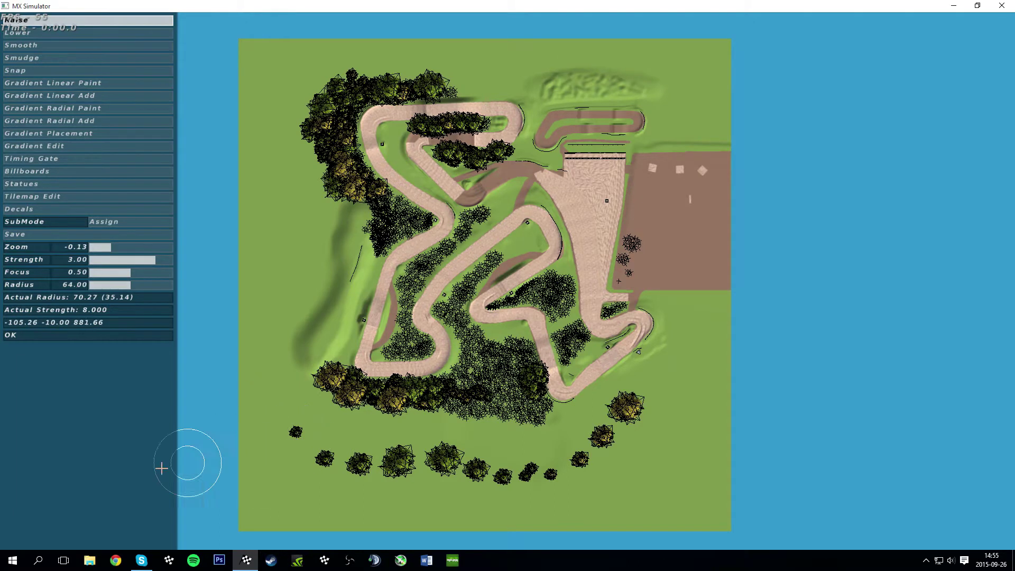
Find and launch the Snipping Tool, and capture a rectangular snip covering the whole track map
click(38, 562)
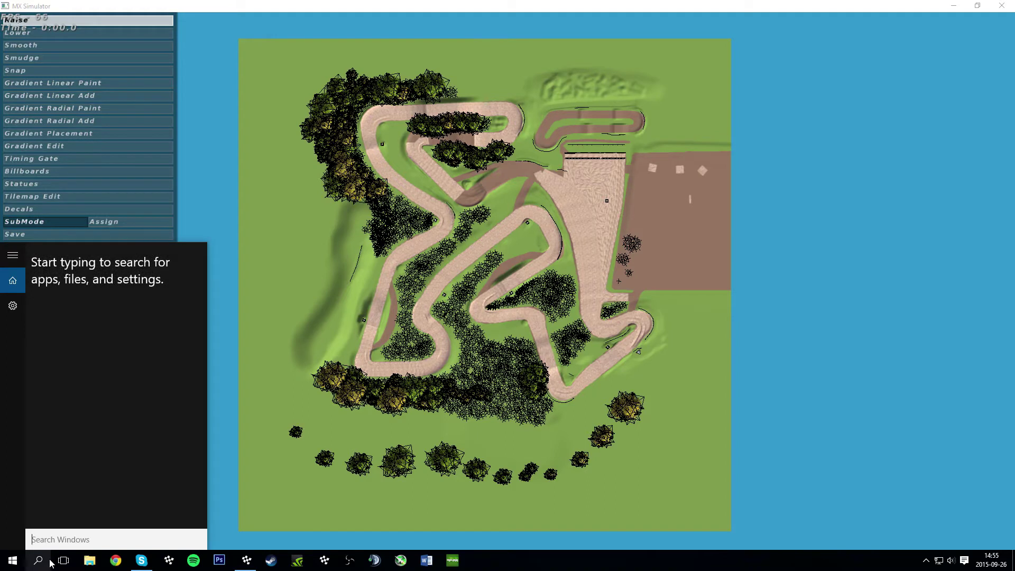
text(snipping tool)
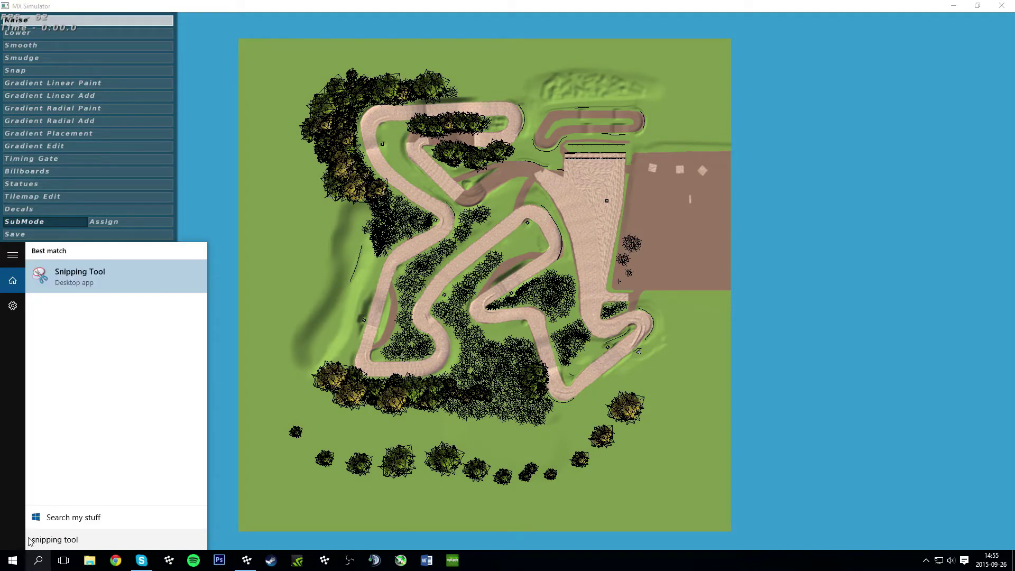
click(91, 288)
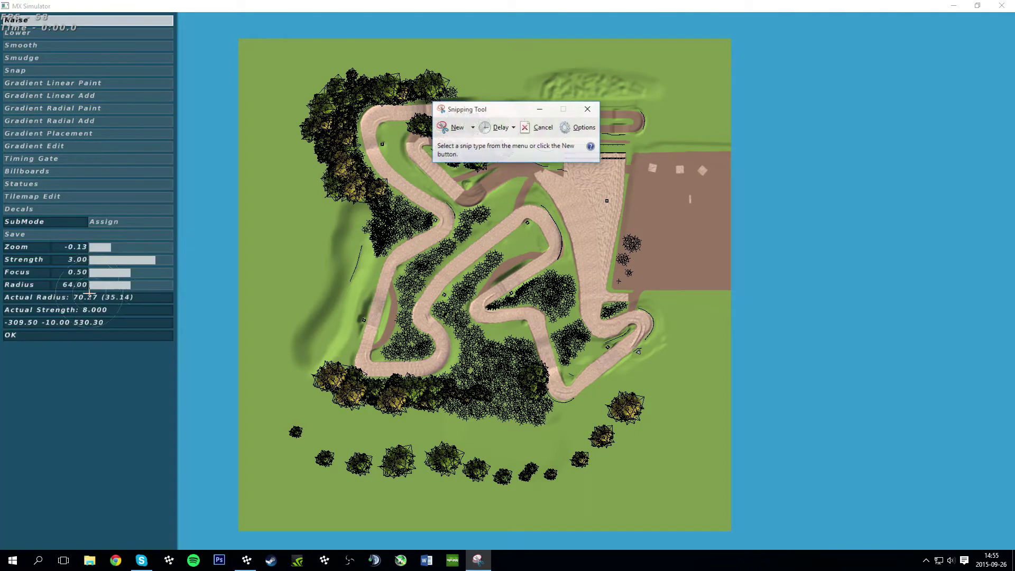
click(462, 130)
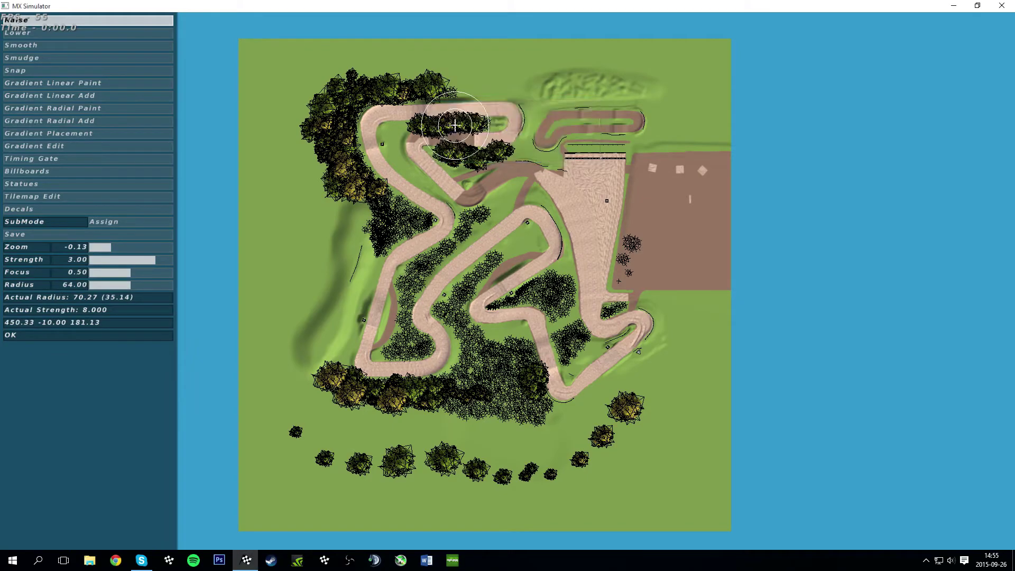
drag(126, 0, 974, 564)
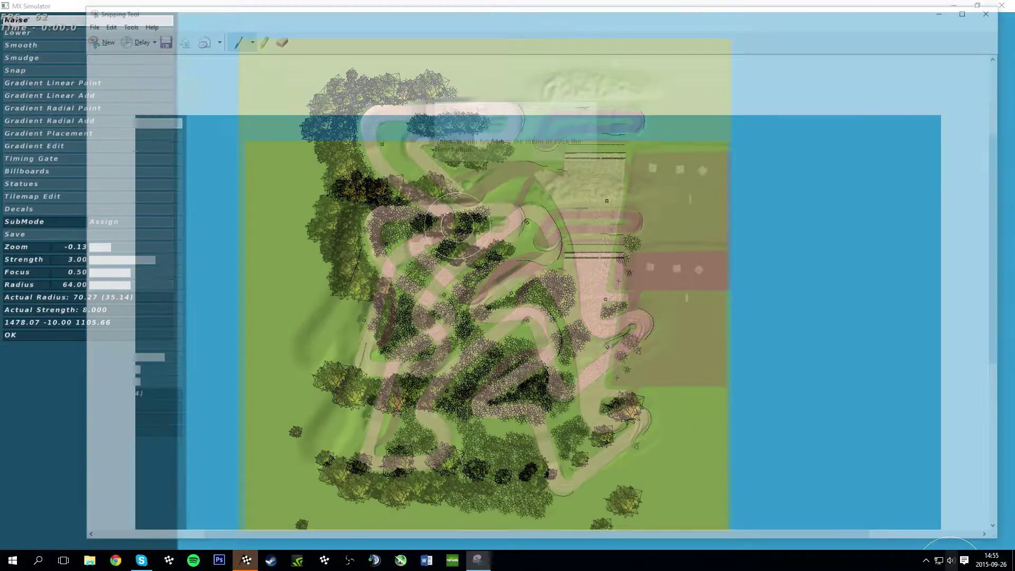
Scribble loops over the track on the snip with the pen and close the Snipping Tool without saving
scroll(567, 284, down, 1)
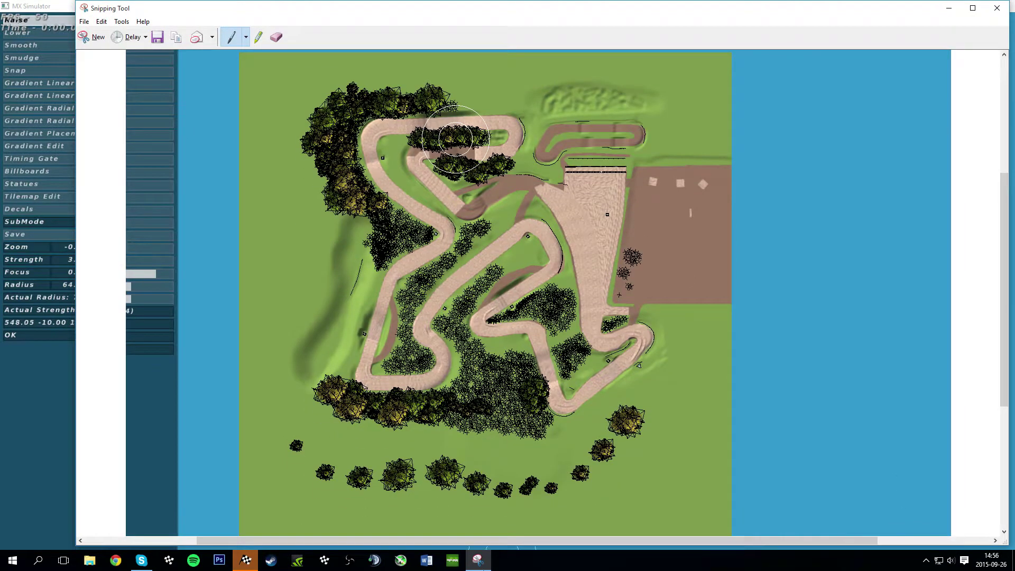
mouse_move(447, 111)
mouse_down()
mouse_move(423, 178)
mouse_move(405, 94)
mouse_move(325, 106)
mouse_move(402, 267)
mouse_move(465, 228)
mouse_move(424, 214)
mouse_move(607, 345)
mouse_move(317, 79)
mouse_move(582, 159)
mouse_move(432, 220)
mouse_up()
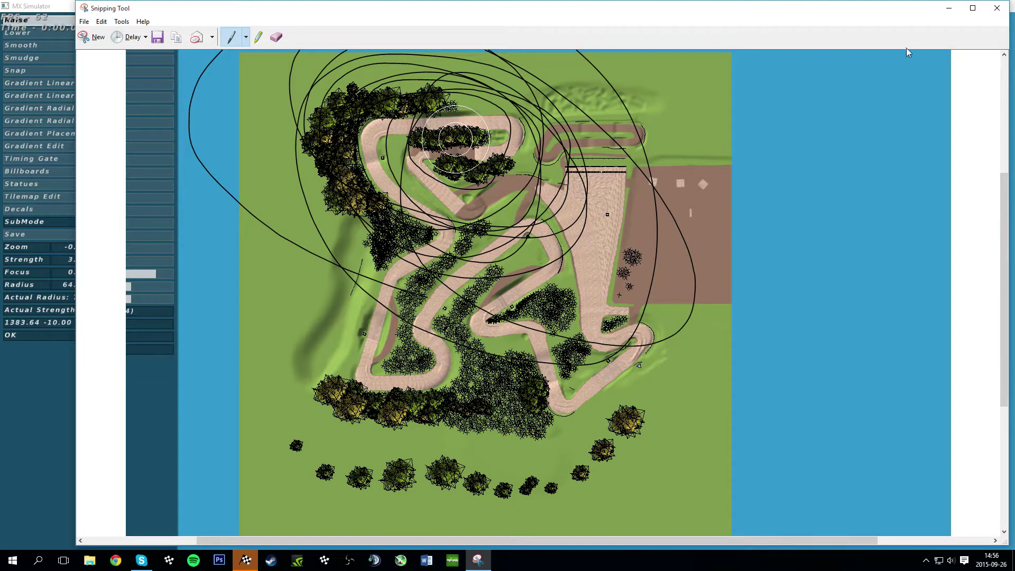
click(997, 8)
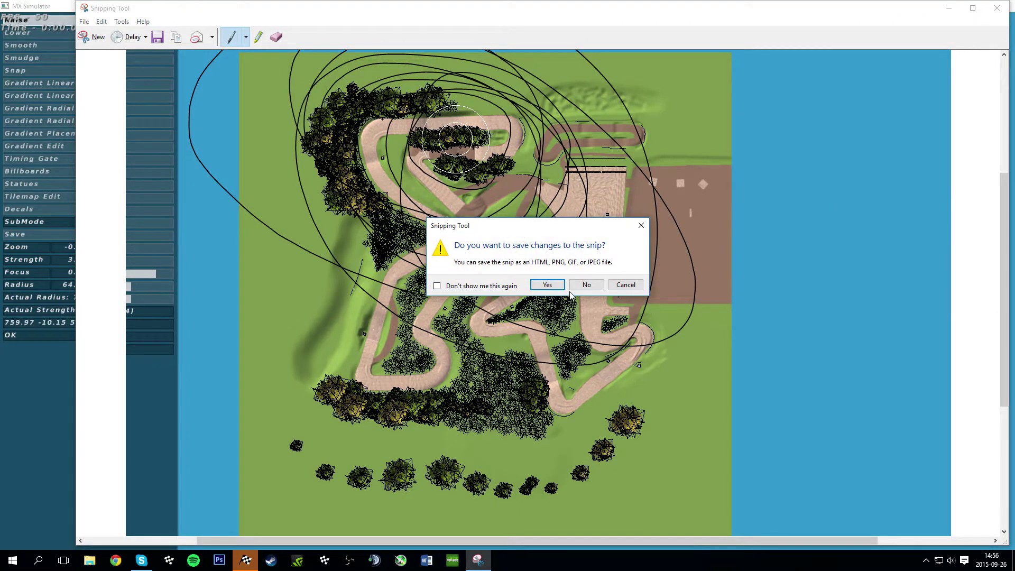
click(587, 285)
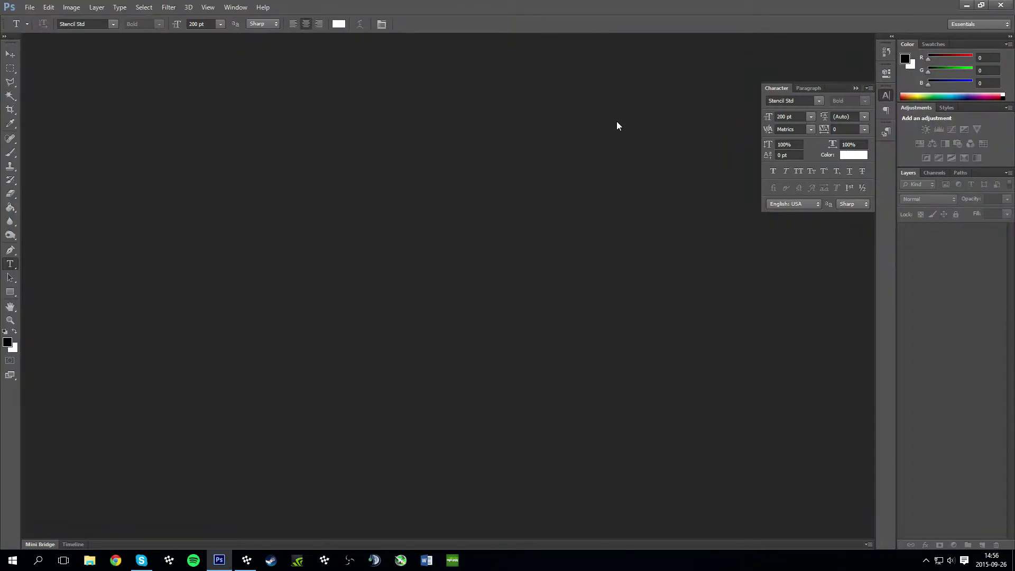
key(ctrl+n)
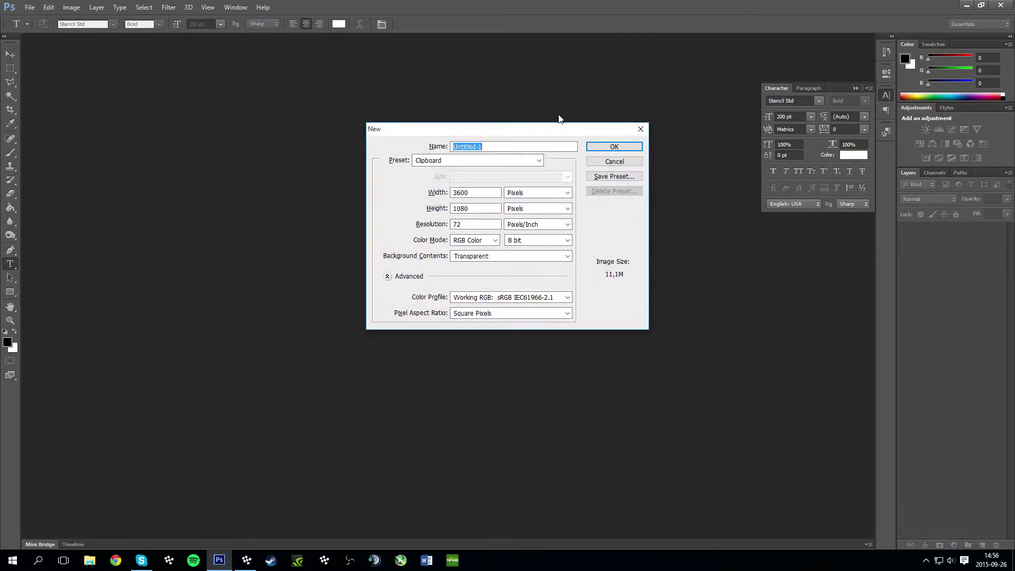
click(439, 161)
click(439, 163)
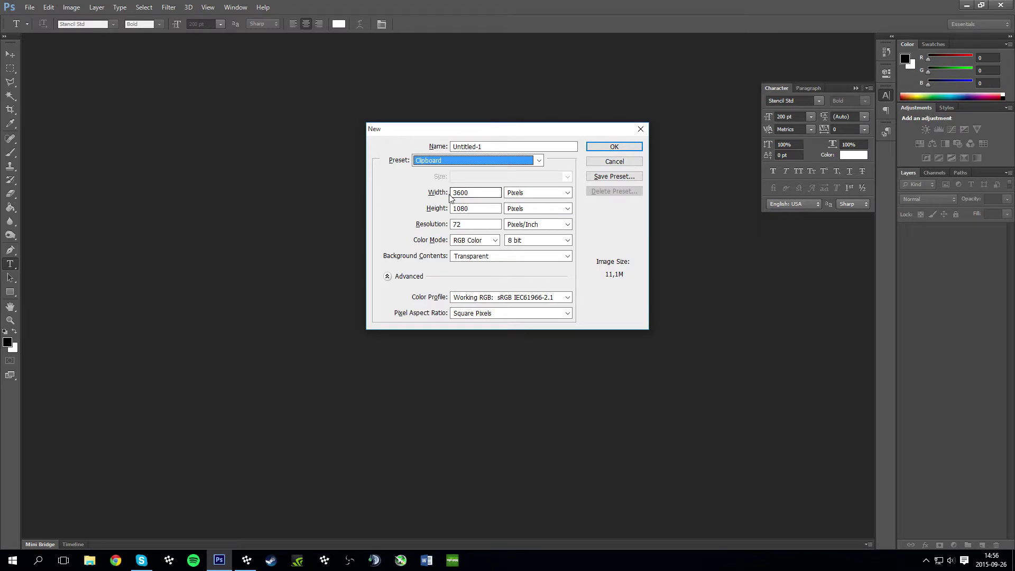
click(485, 193)
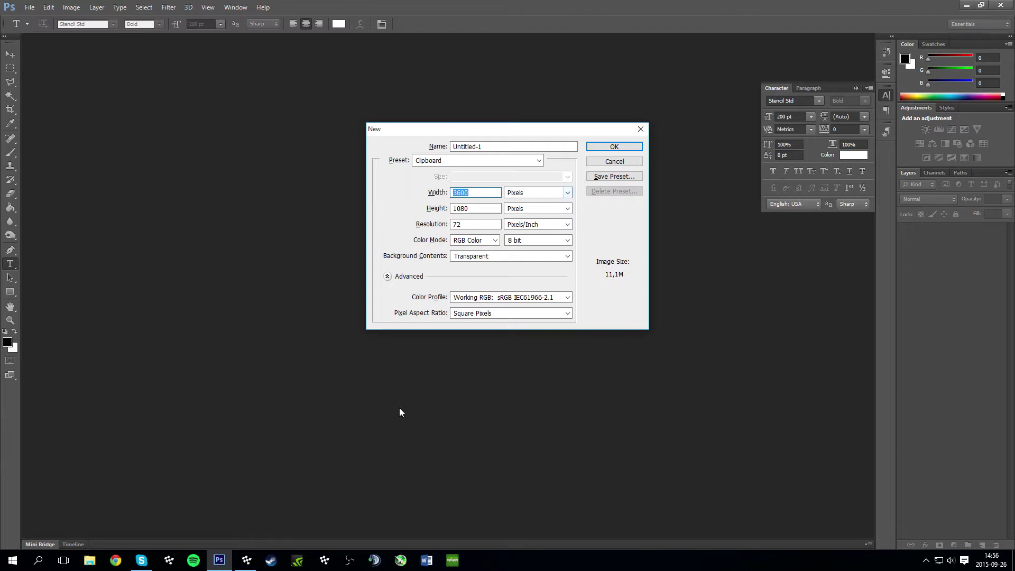
Take a screenshot of the active MX Simulator window, return to Photoshop and cancel the outdated new-document setup
click(247, 560)
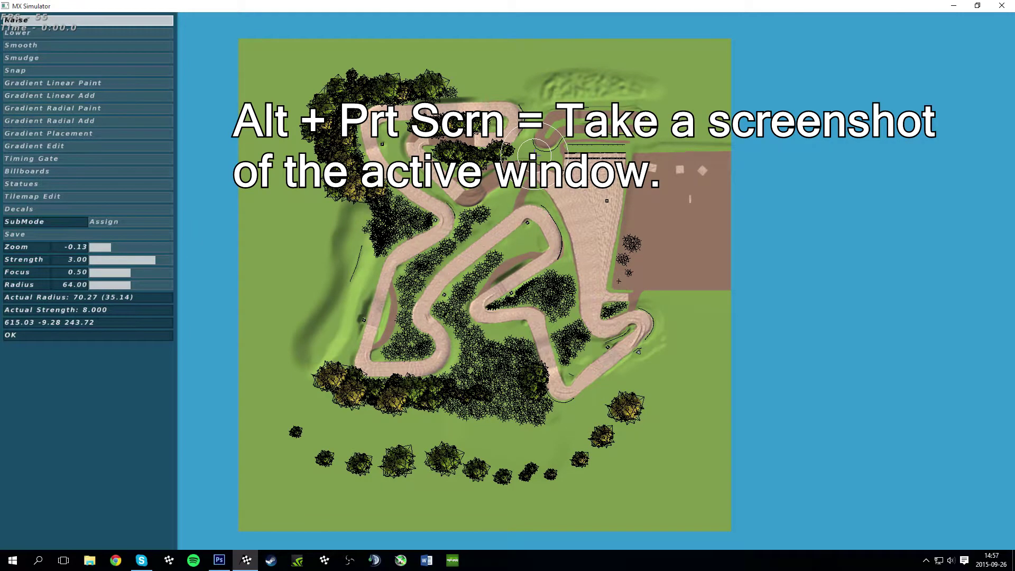
key(alt+Tab)
click(614, 161)
Create a 1920 × 1040 pixel document from the Clipboard preset and paste the screenshot into it
key(ctrl+n)
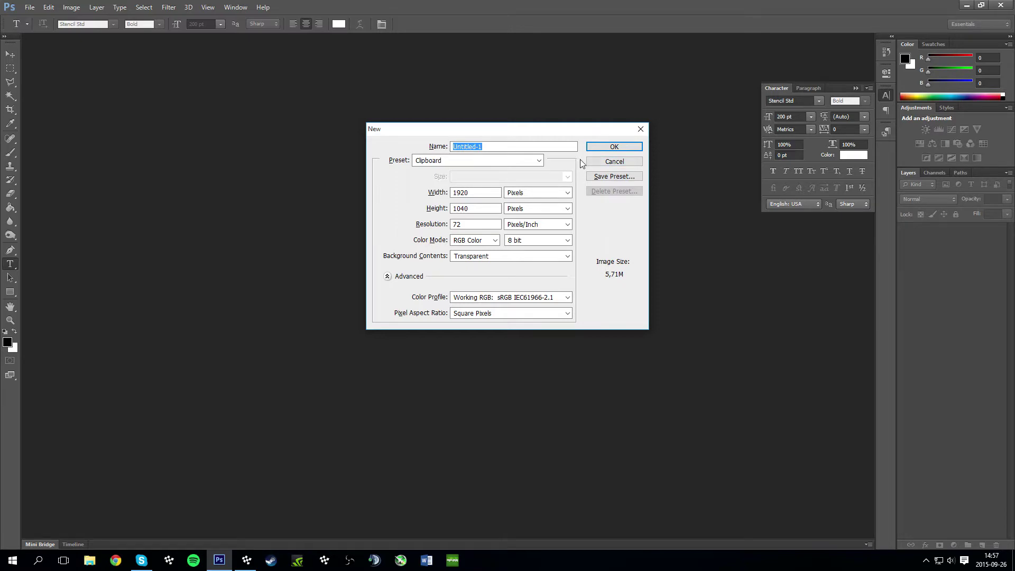
key(Escape)
key(ctrl+v)
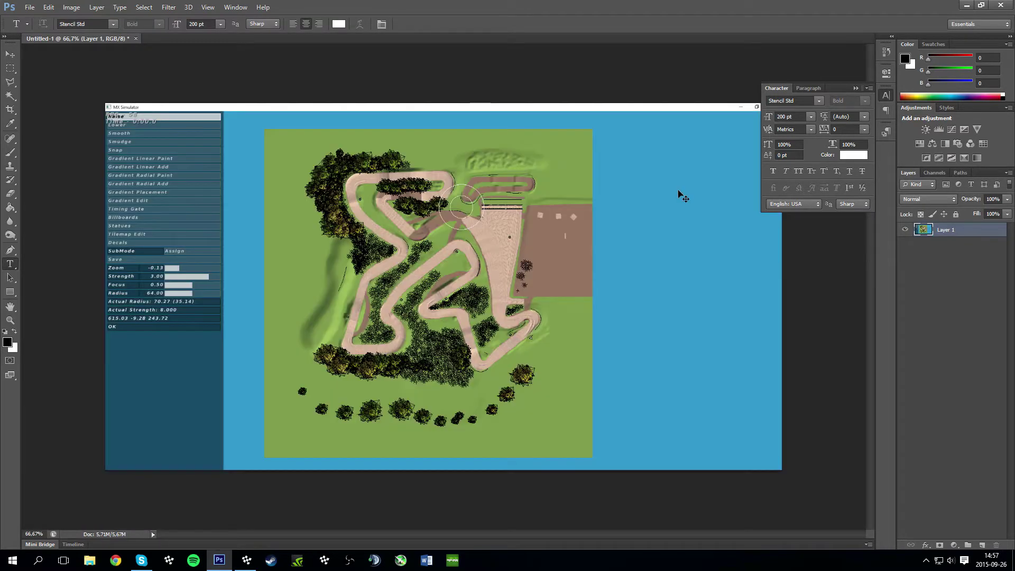
Create a second transparent 1920 × 1040 pixel document from the Clipboard preset and paste the screenshot into it
key(ctrl+n)
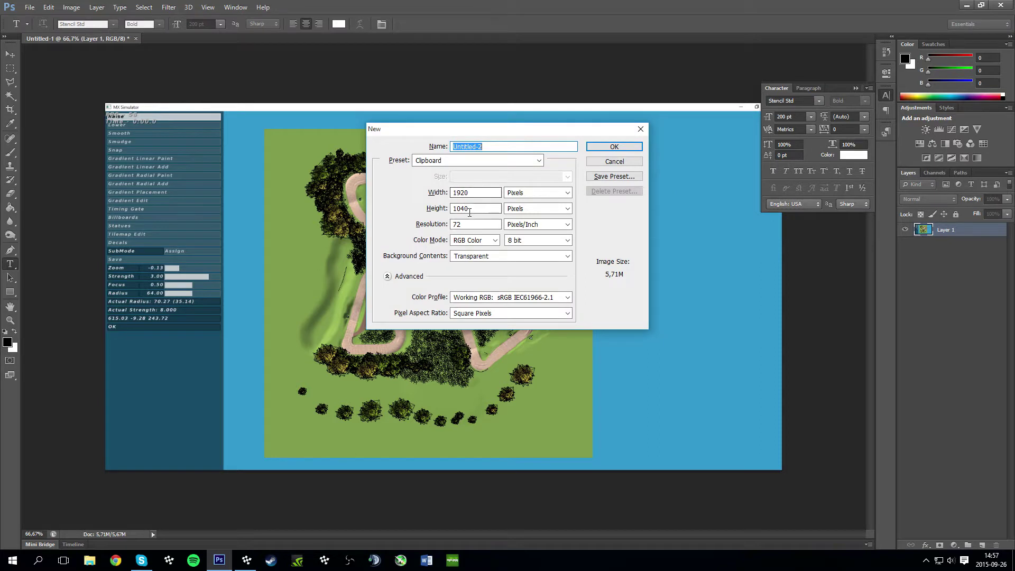
drag(469, 208, 462, 209)
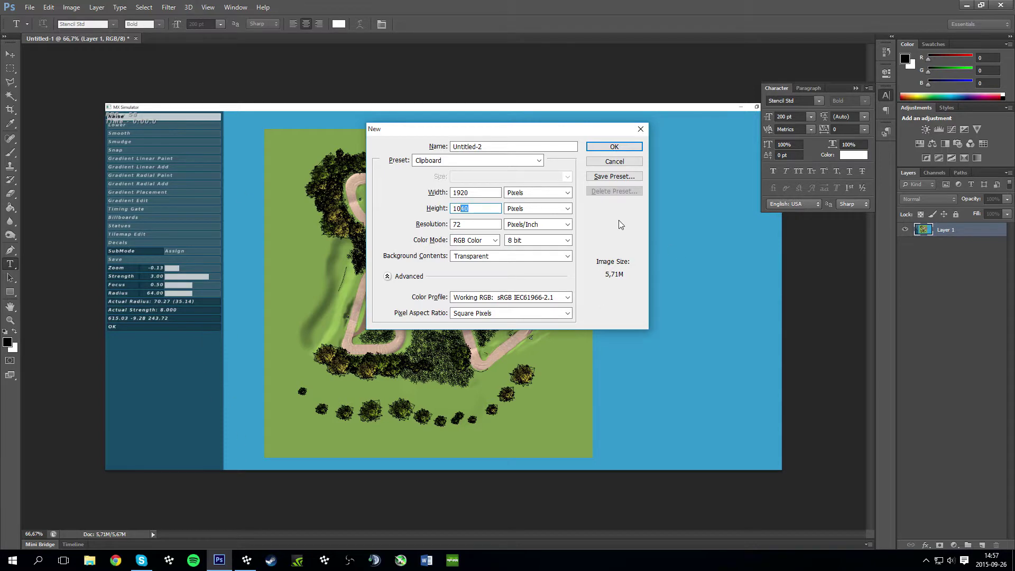
click(615, 147)
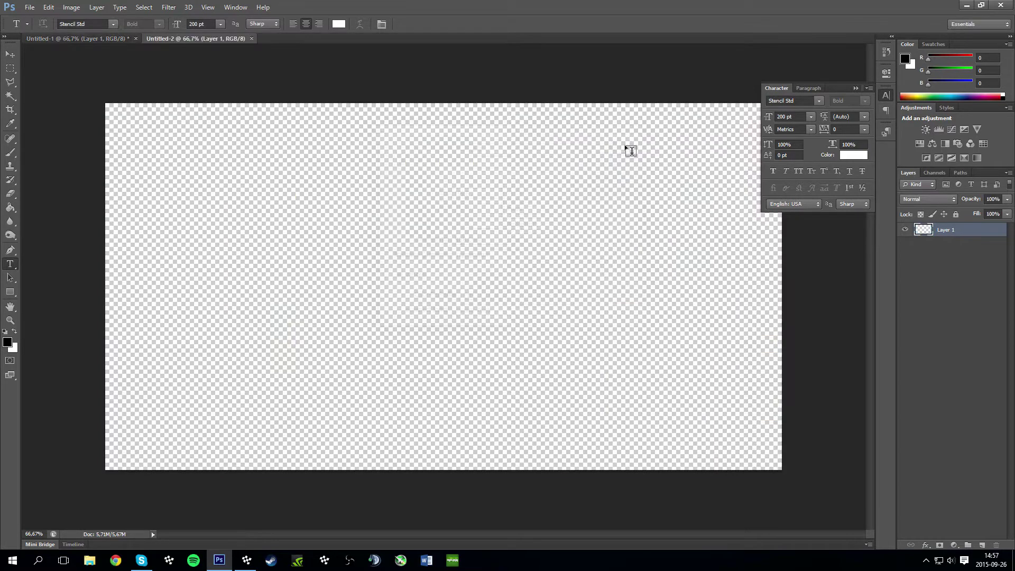
key(ctrl+v)
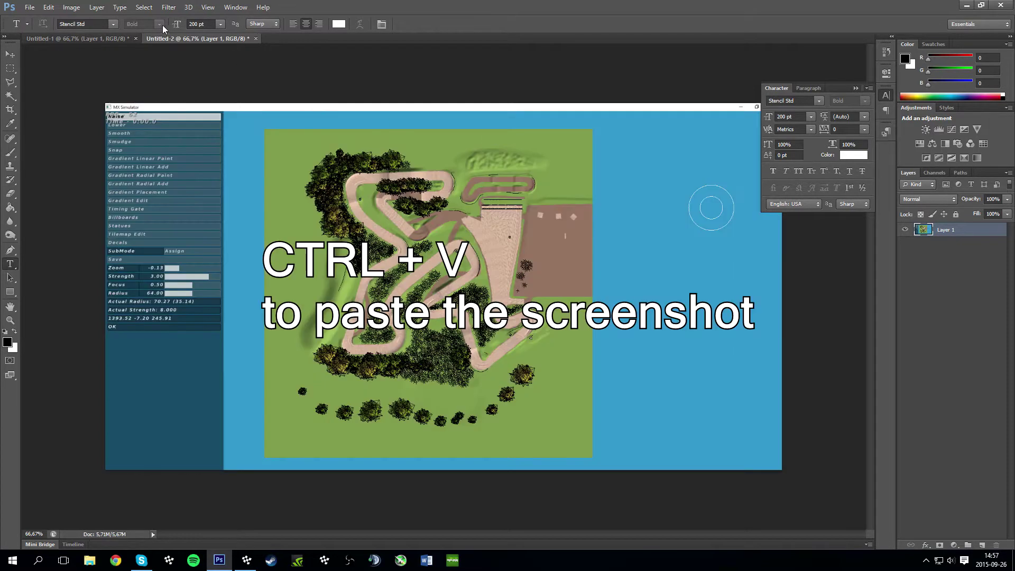
Close the Untitled-1 document without saving it
click(135, 38)
click(513, 214)
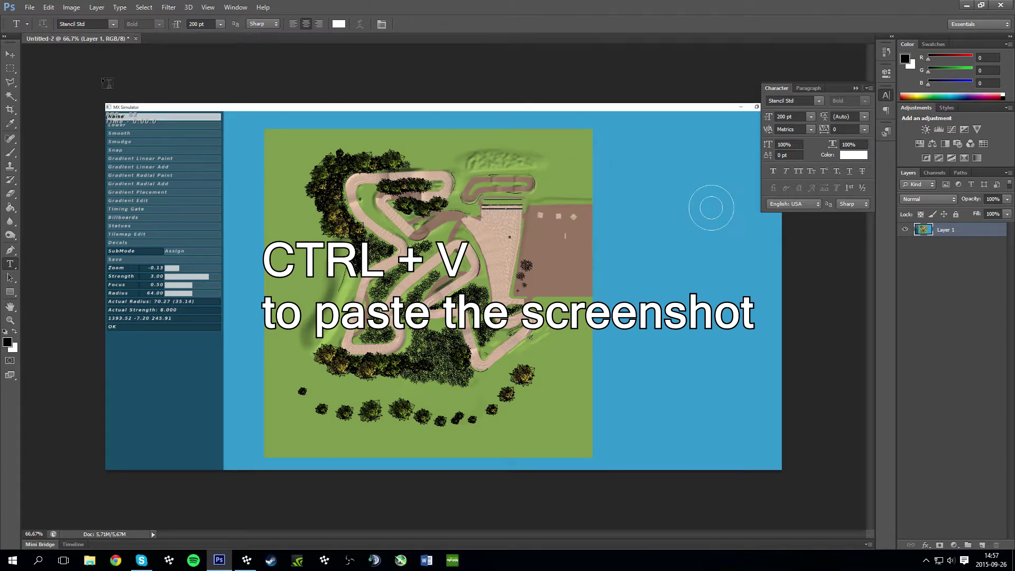
Select the square green terrain area edge to edge with the Rectangular Marquee, excluding the blue background and editor menu
click(10, 68)
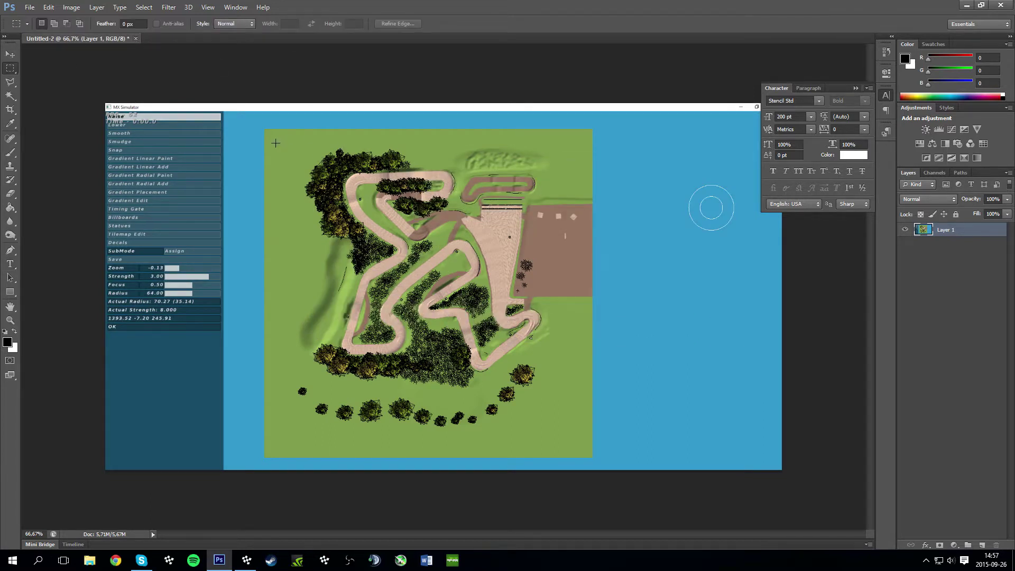
scroll(262, 131, up, 5)
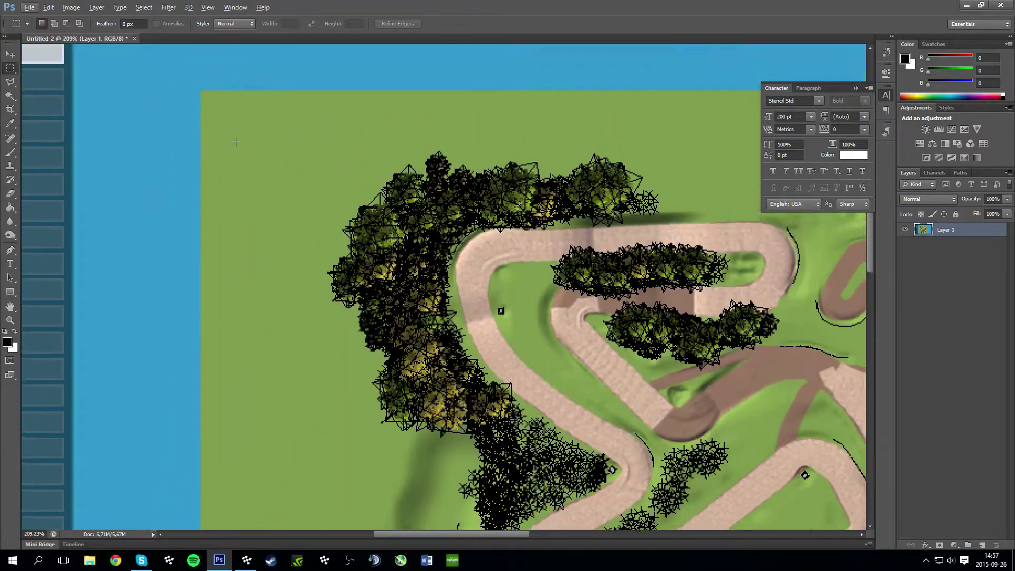
scroll(202, 143, up, 8)
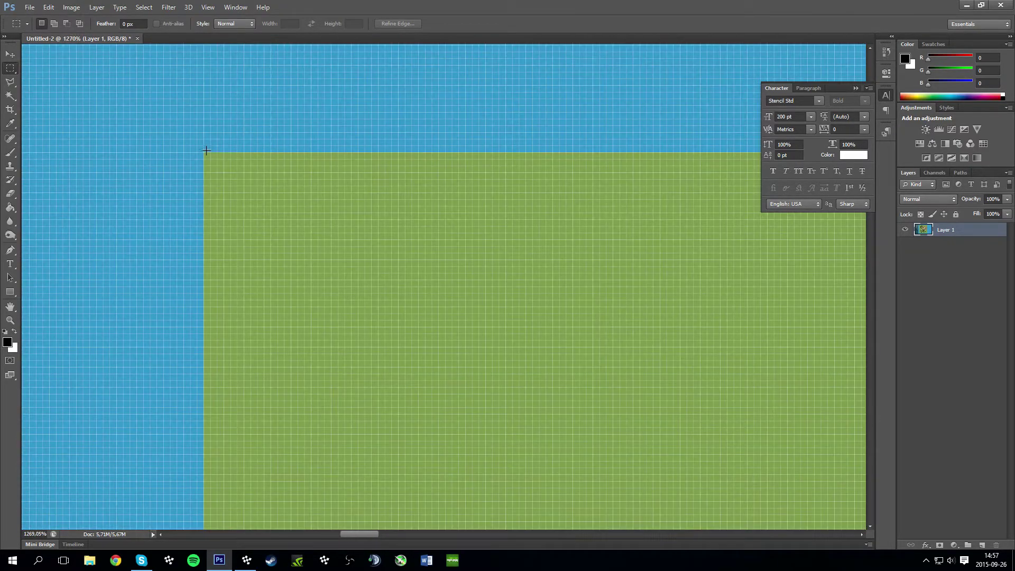
mouse_move(202, 153)
mouse_down()
mouse_move(227, 159)
mouse_move(218, 158)
mouse_up()
mouse_move(203, 153)
mouse_down()
mouse_move(247, 179)
mouse_move(205, 159)
mouse_up()
click(210, 160)
drag(205, 155, 388, 421)
click(210, 156)
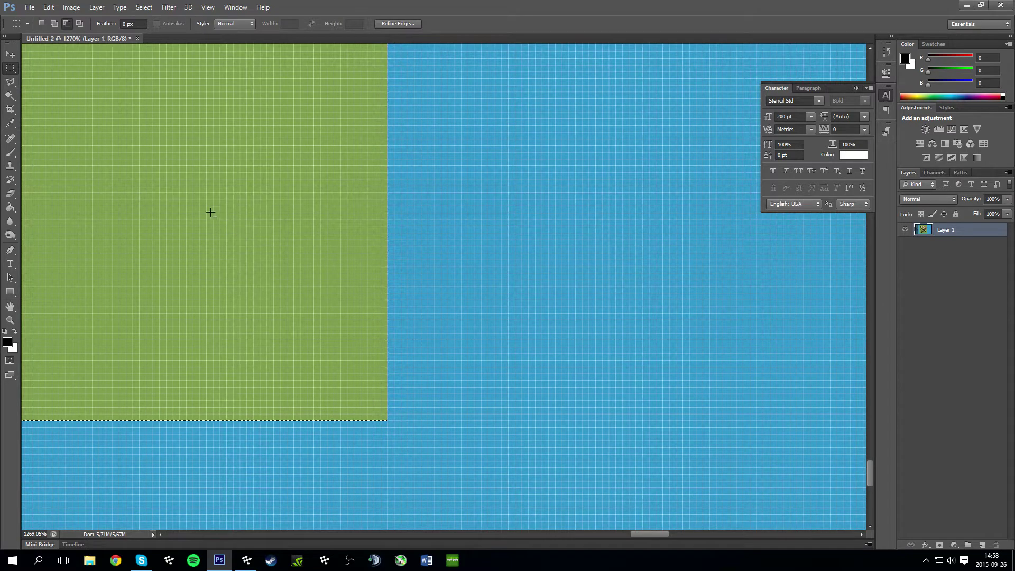
scroll(210, 212, down, 3)
scroll(209, 210, down, 3)
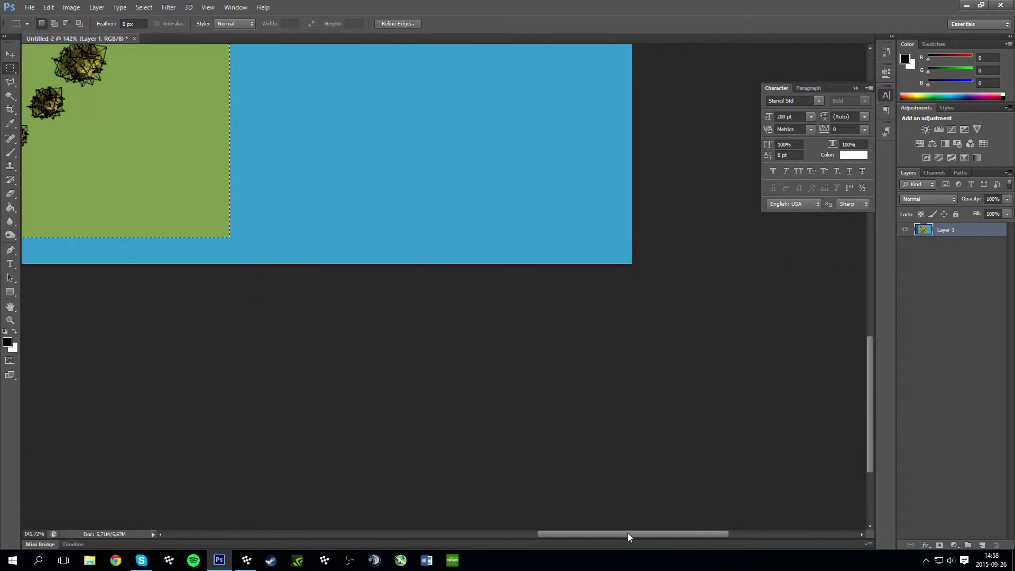
scroll(476, 523, down, 2)
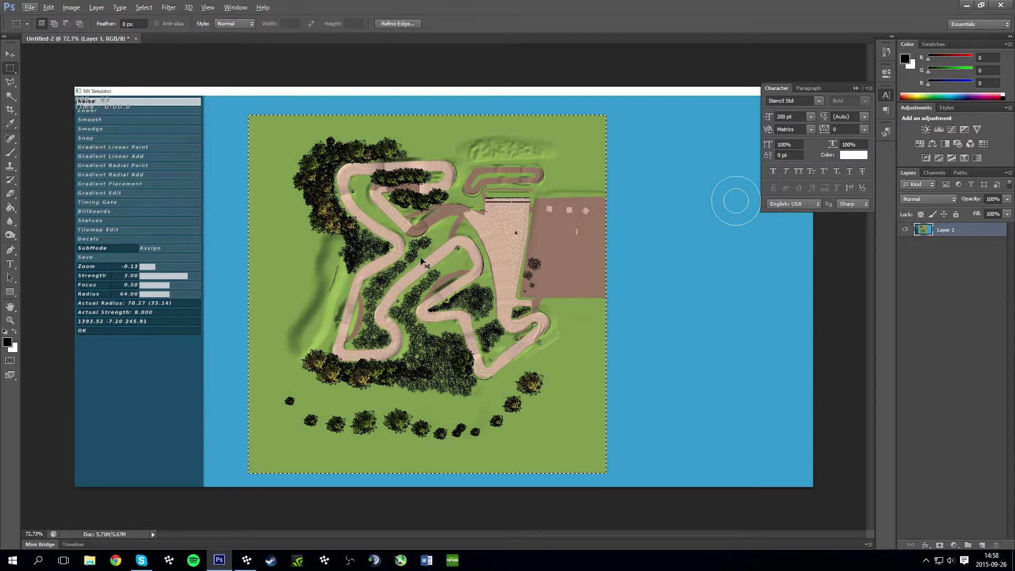
Cut the selected terrain and paste it into a new transparent 932 × 932 pixel document made from the Clipboard preset
key(ctrl+x)
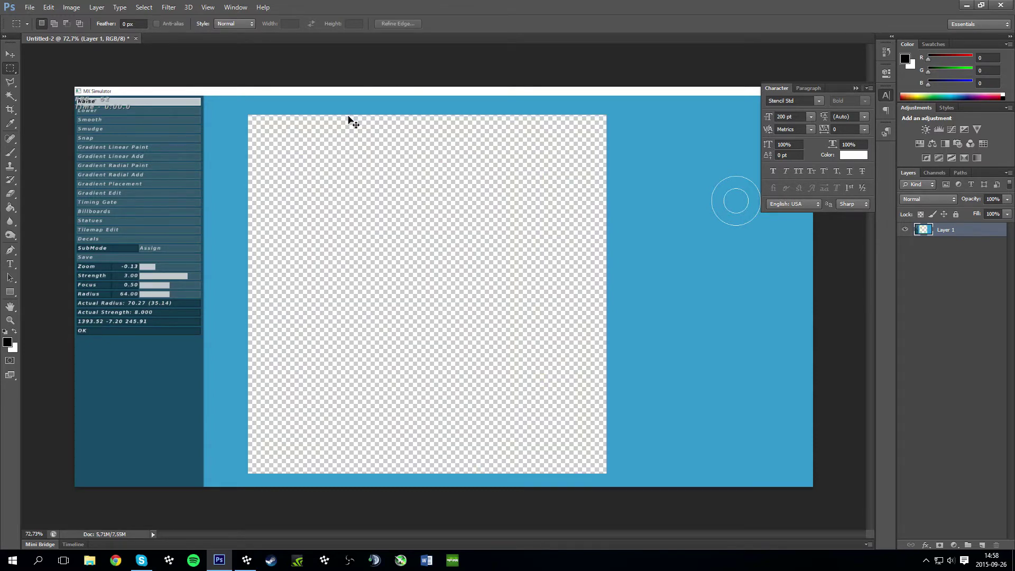
key(ctrl+n)
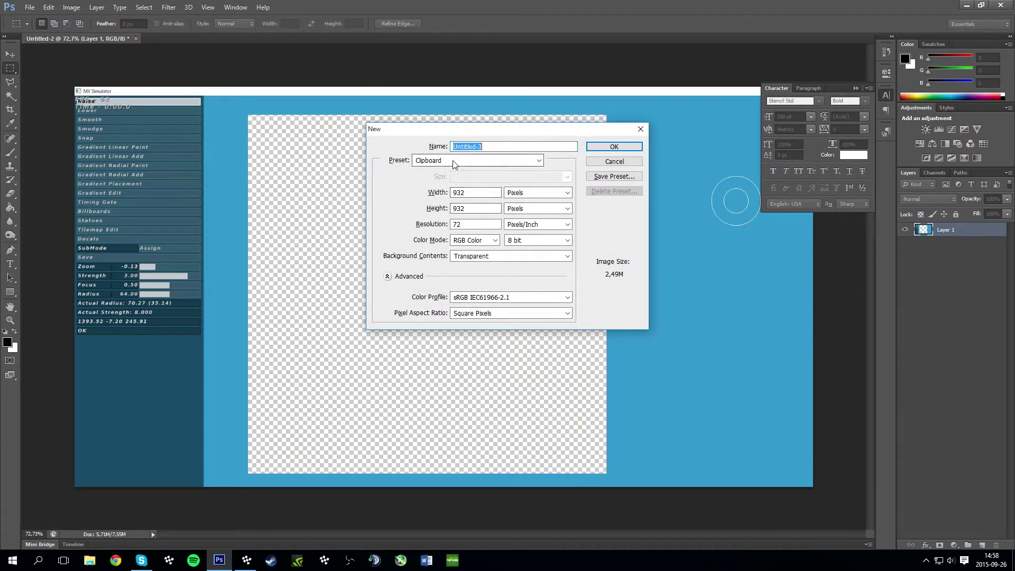
click(453, 163)
click(454, 164)
click(618, 147)
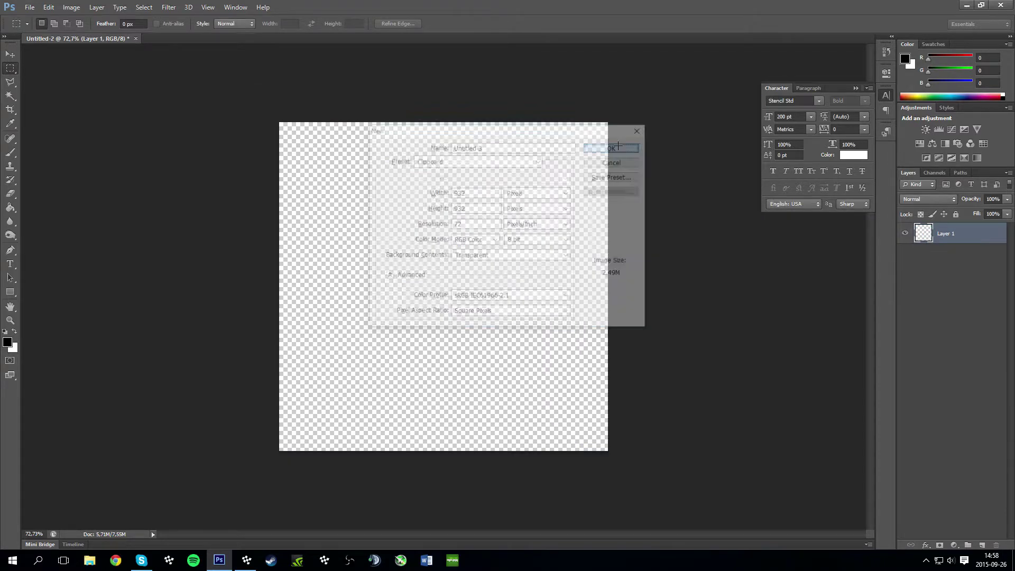
key(ctrl+v)
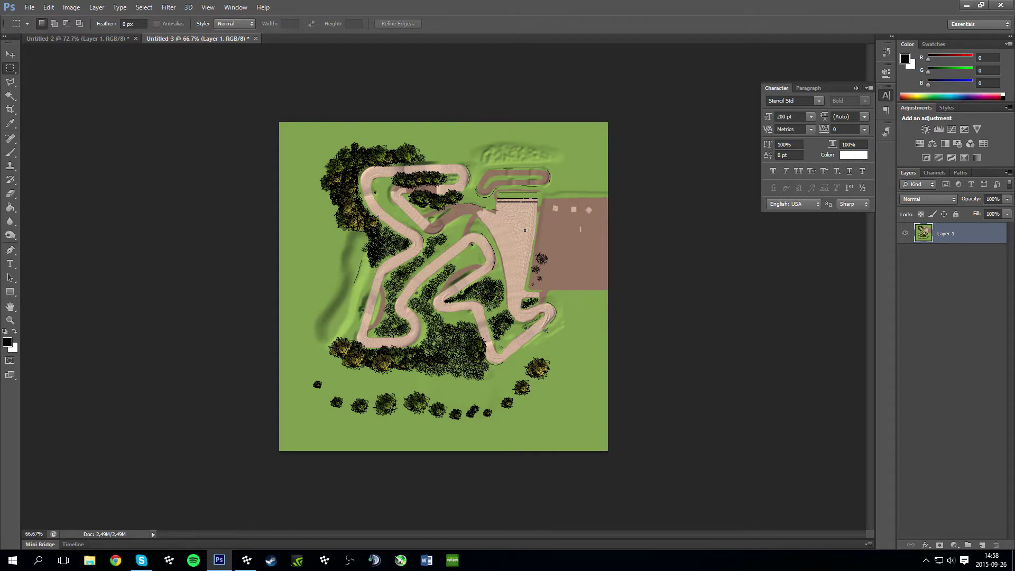
Try Layer 1 at 90% opacity and return it to 100%
click(1008, 200)
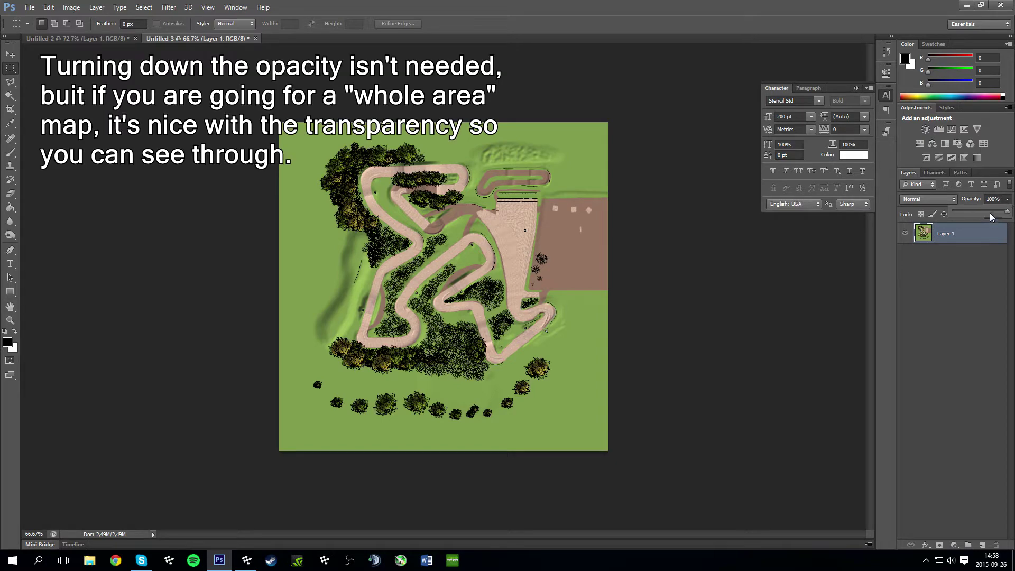
drag(1001, 214, 1003, 213)
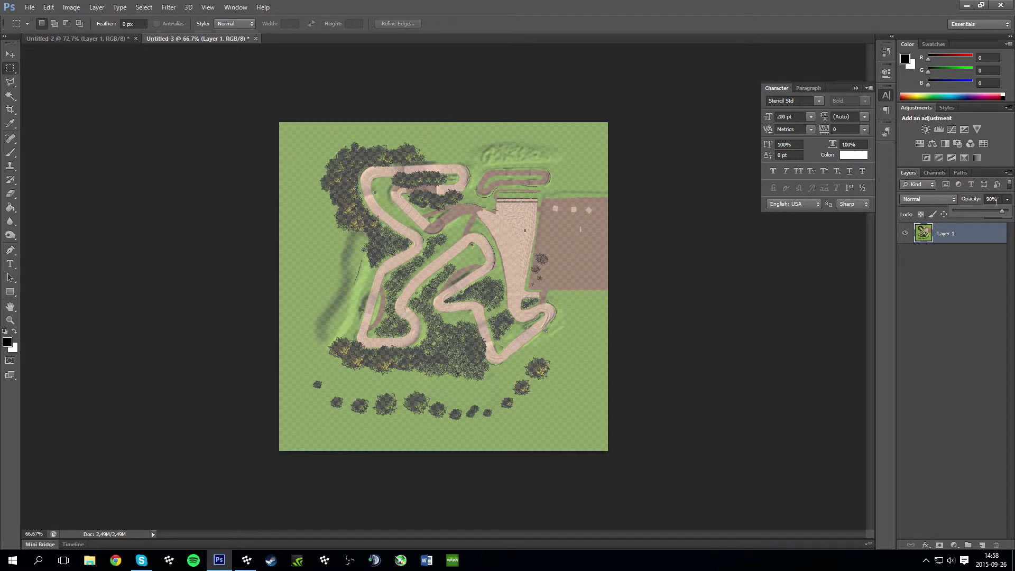
drag(1006, 213, 999, 210)
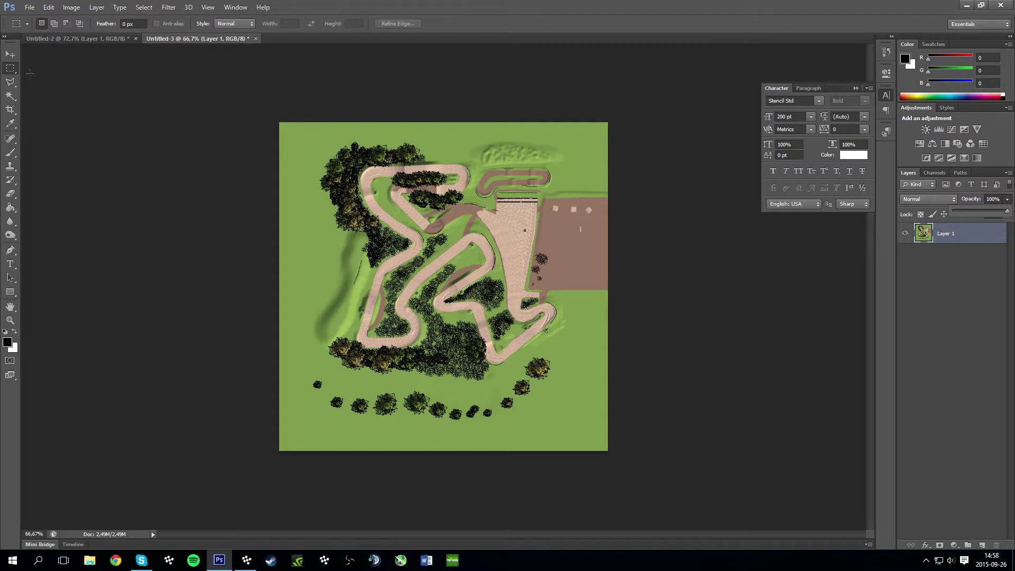
Try a black stroke with a 201 px brush on the terrain's upper-left corner and undo it
click(10, 153)
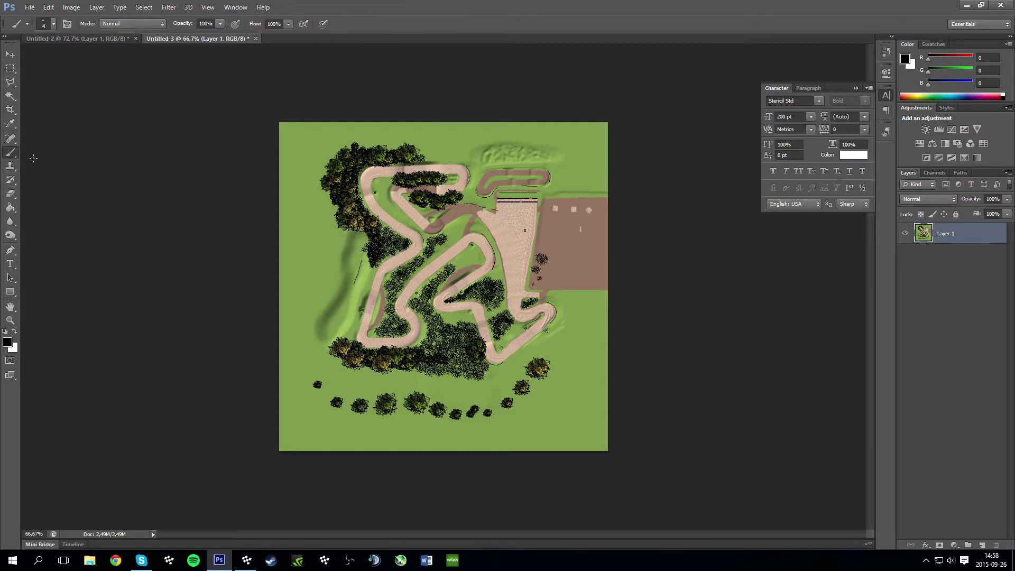
click(51, 27)
drag(237, 102, 243, 118)
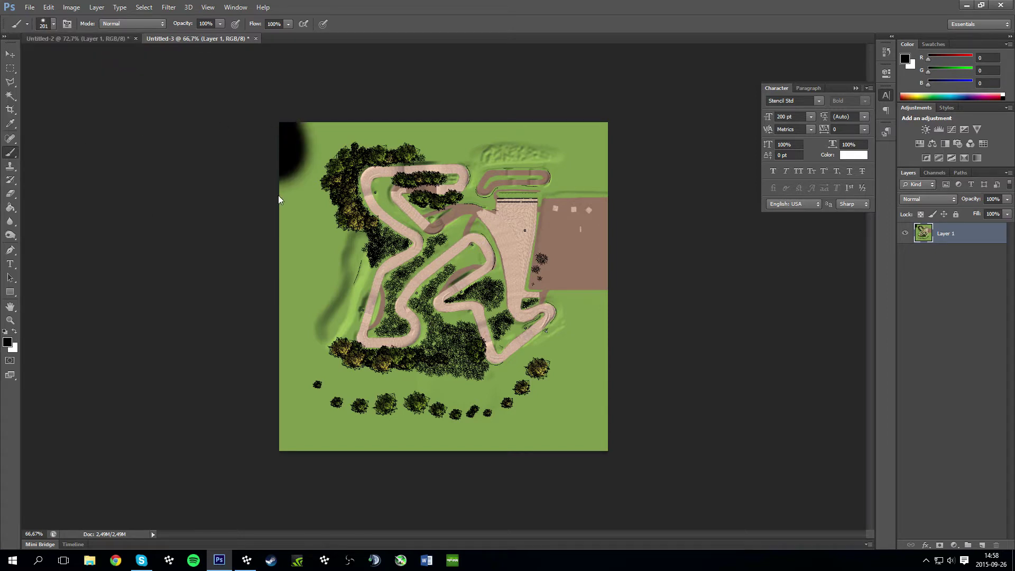
key(ctrl+z)
Erase the outer edges of the terrain around the track with a soft 349 px Eraser
key(e)
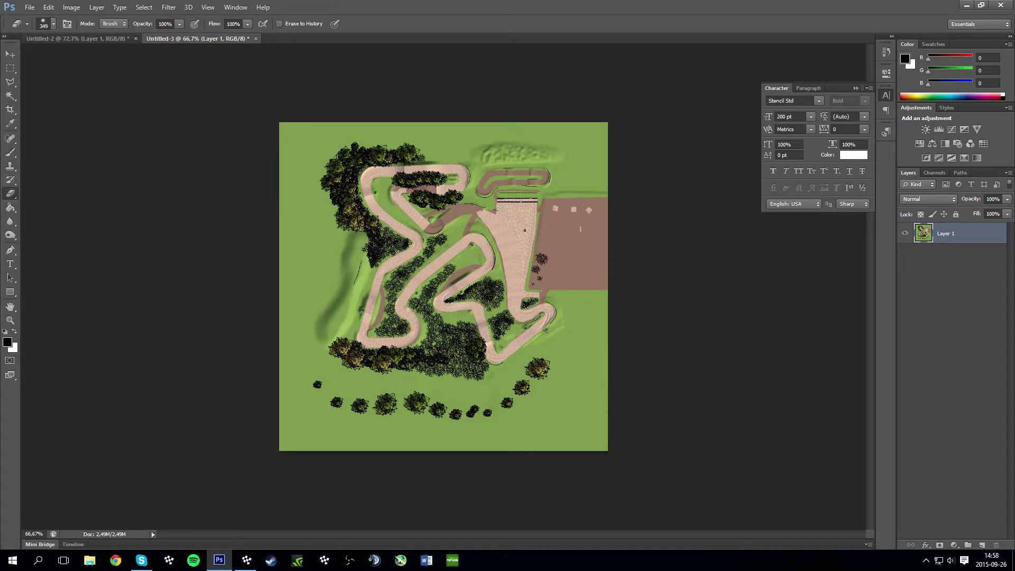
click(54, 27)
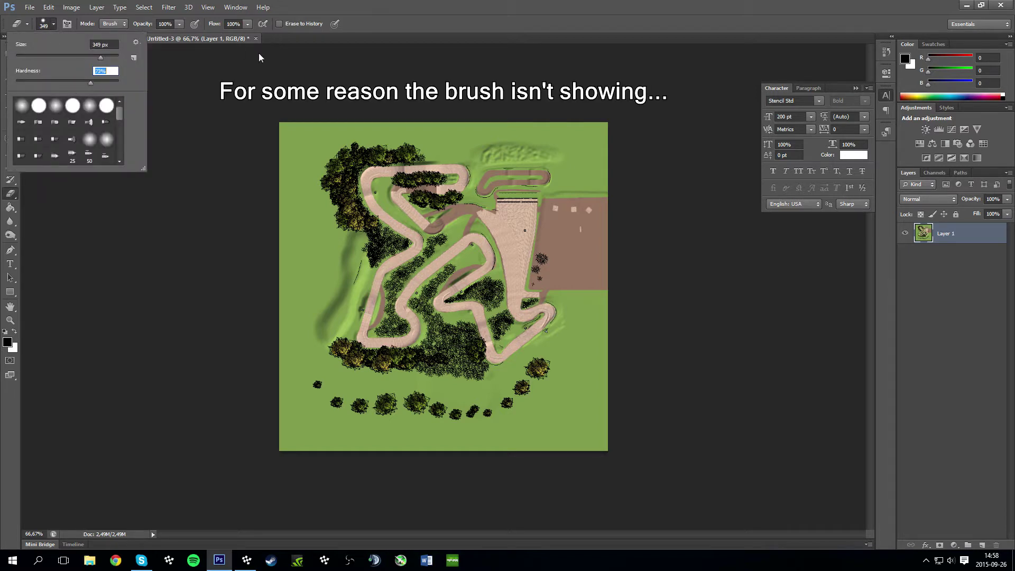
click(294, 114)
mouse_move(220, 77)
mouse_down()
mouse_move(198, 178)
mouse_move(195, 169)
mouse_move(215, 370)
mouse_move(299, 381)
mouse_move(166, 390)
mouse_move(449, 391)
mouse_move(546, 367)
mouse_move(567, 339)
mouse_move(590, 190)
mouse_move(586, 100)
mouse_move(571, 50)
mouse_move(529, 29)
mouse_move(468, 20)
mouse_move(182, 131)
mouse_up()
drag(229, 176, 217, 296)
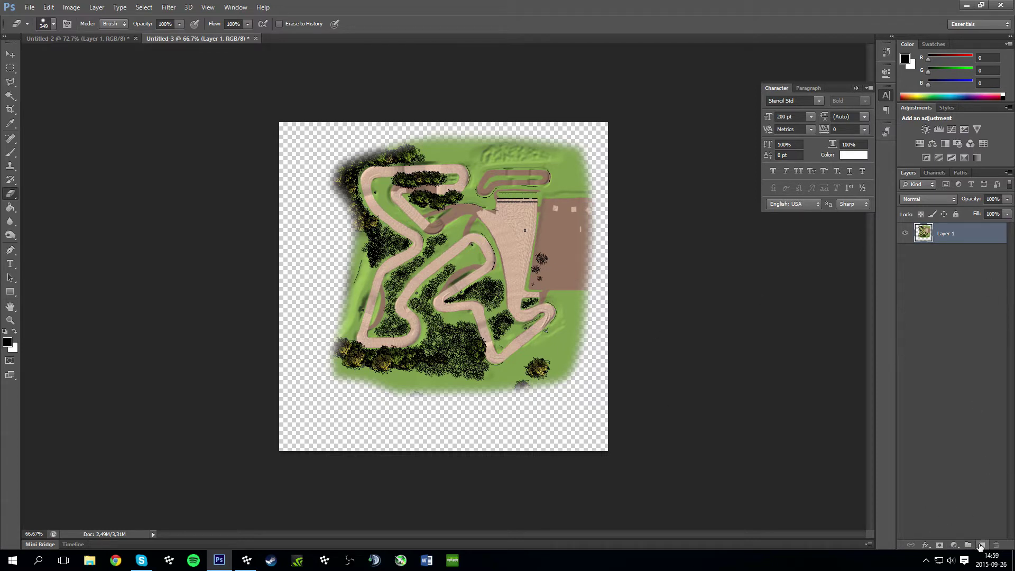
Add a new layer and try tracing the upper-left section of the track in black with a 25 px brush
click(982, 545)
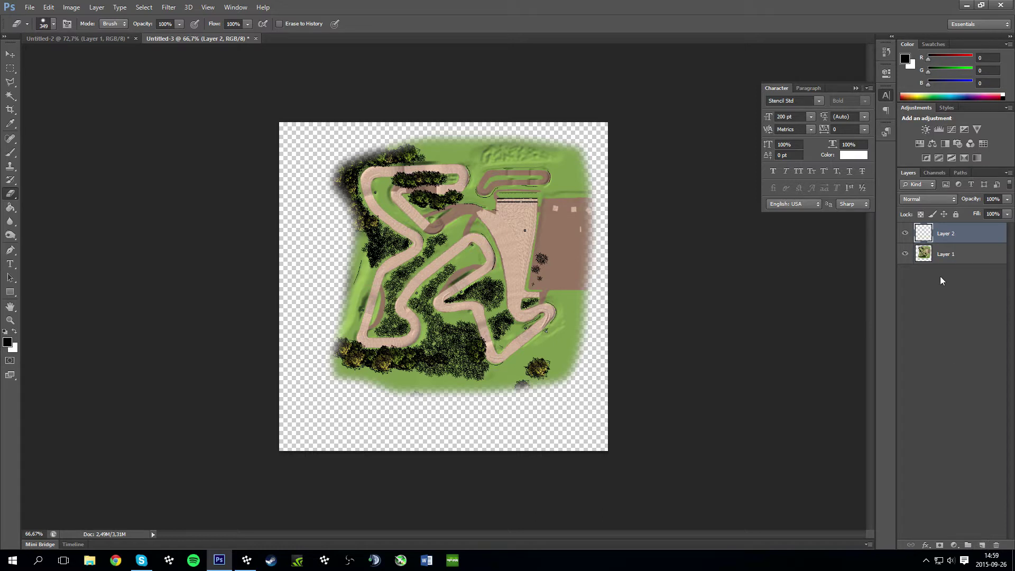
click(9, 155)
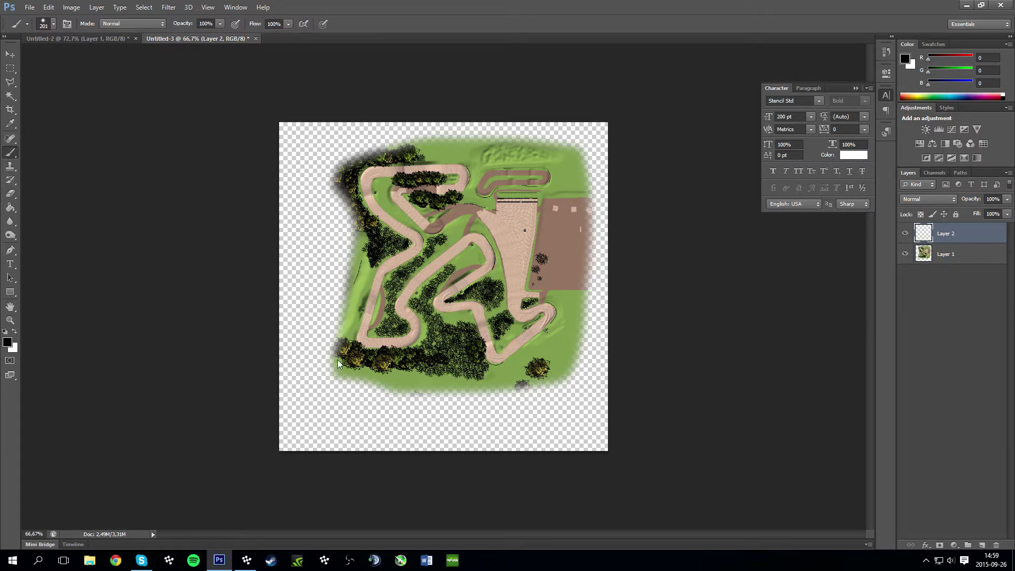
click(54, 24)
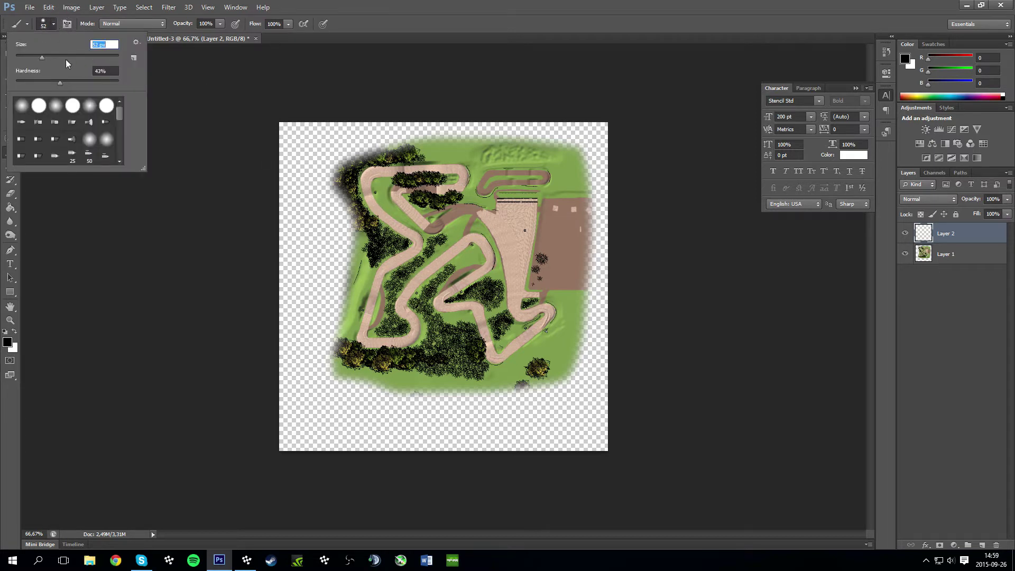
mouse_move(390, 219)
mouse_down()
mouse_move(376, 213)
mouse_move(370, 175)
mouse_move(431, 167)
mouse_move(470, 176)
mouse_move(415, 186)
mouse_move(398, 204)
mouse_move(431, 229)
mouse_up()
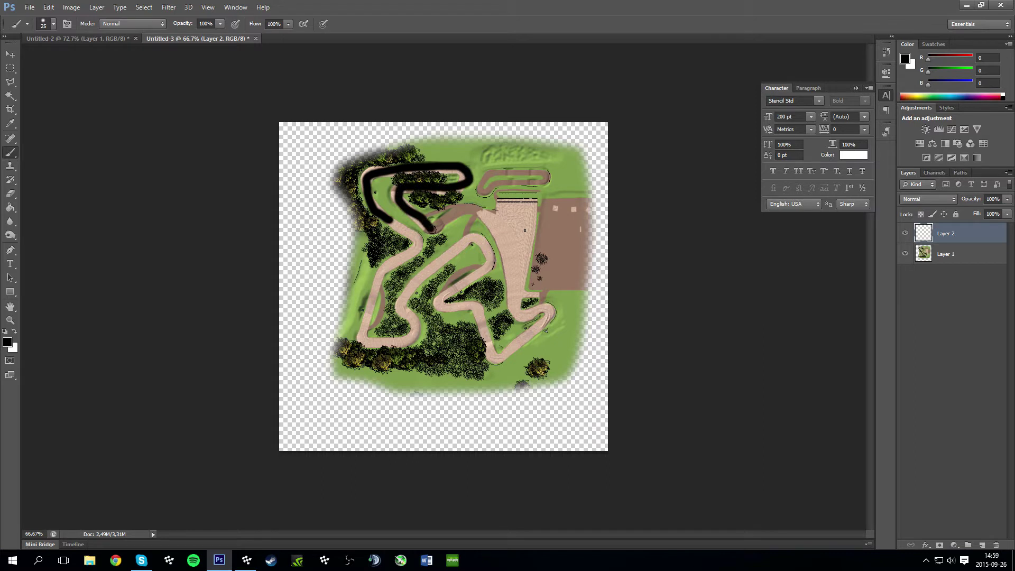
Undo the black track stroke and delete the empty Layer 2
key(ctrl+z)
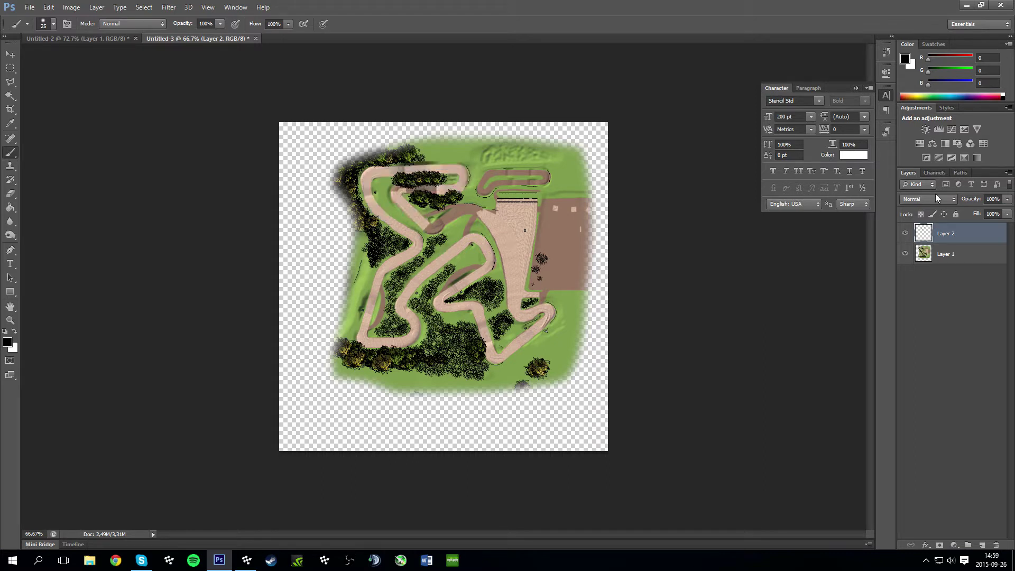
right_click(980, 241)
click(899, 195)
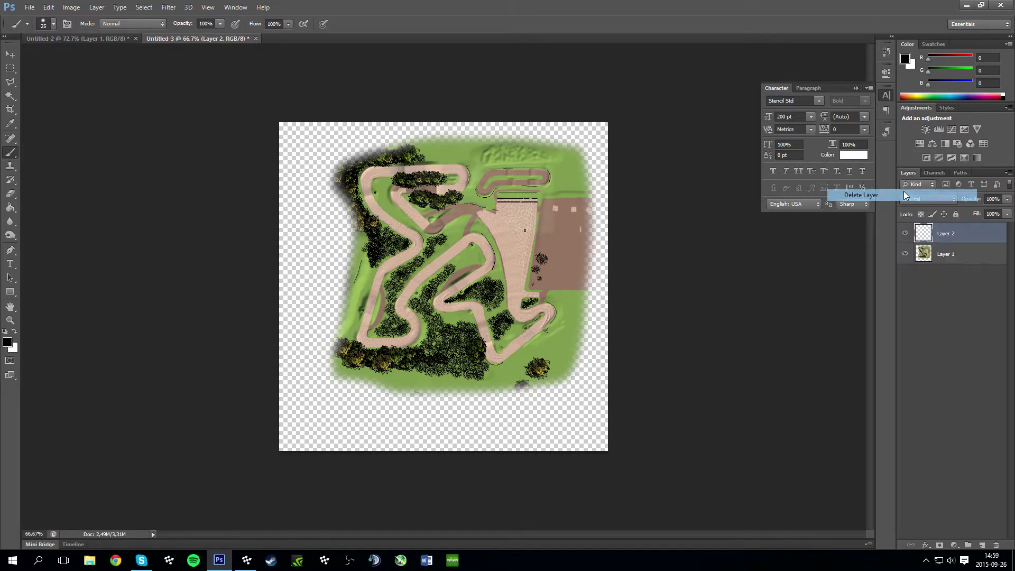
key(Return)
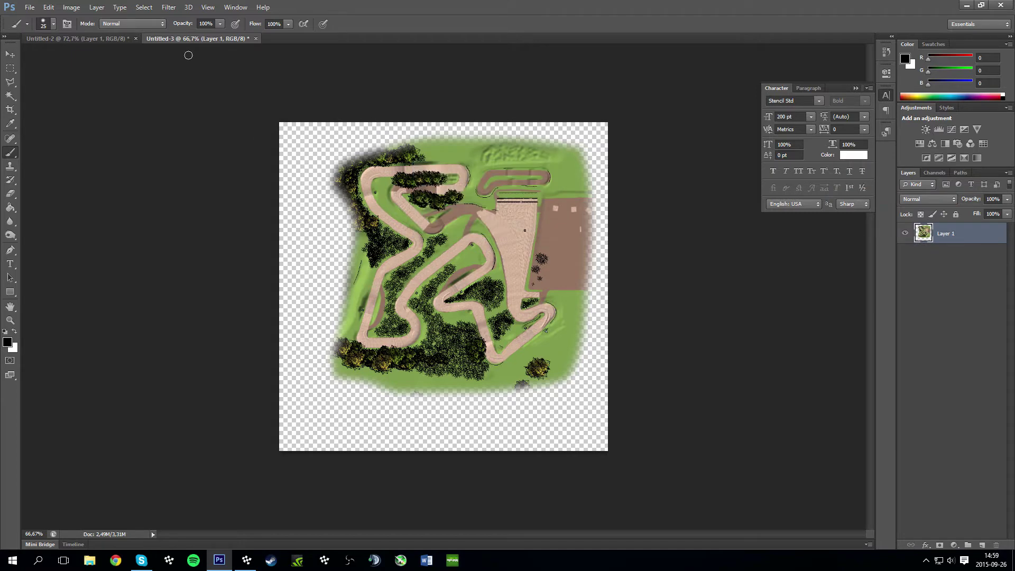
Start a Polygonal Lasso outline at the start gate and follow the start straight down around the first turn
scroll(496, 232, up, 2)
scroll(391, 206, down, 3)
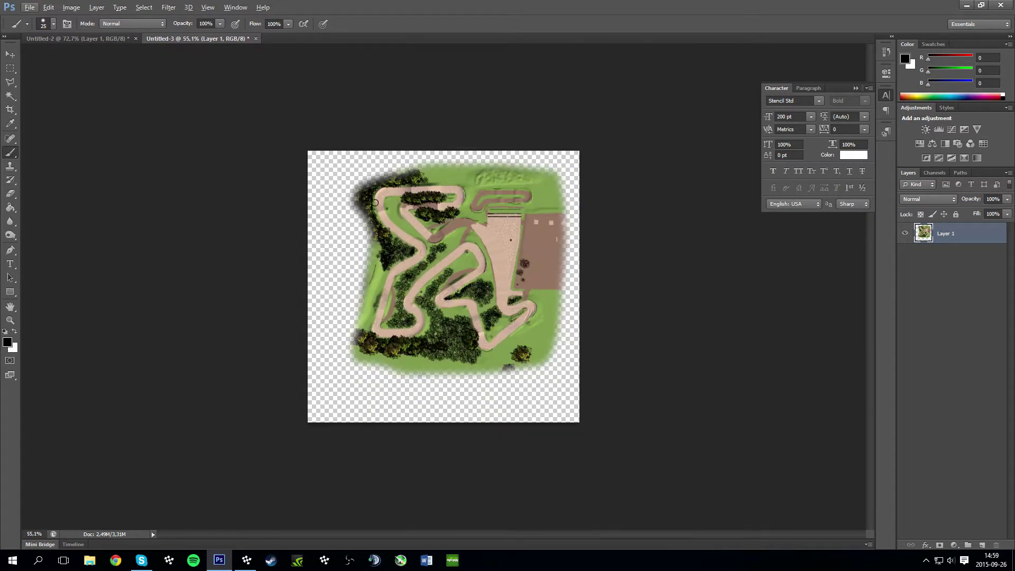
scroll(345, 196, up, 1)
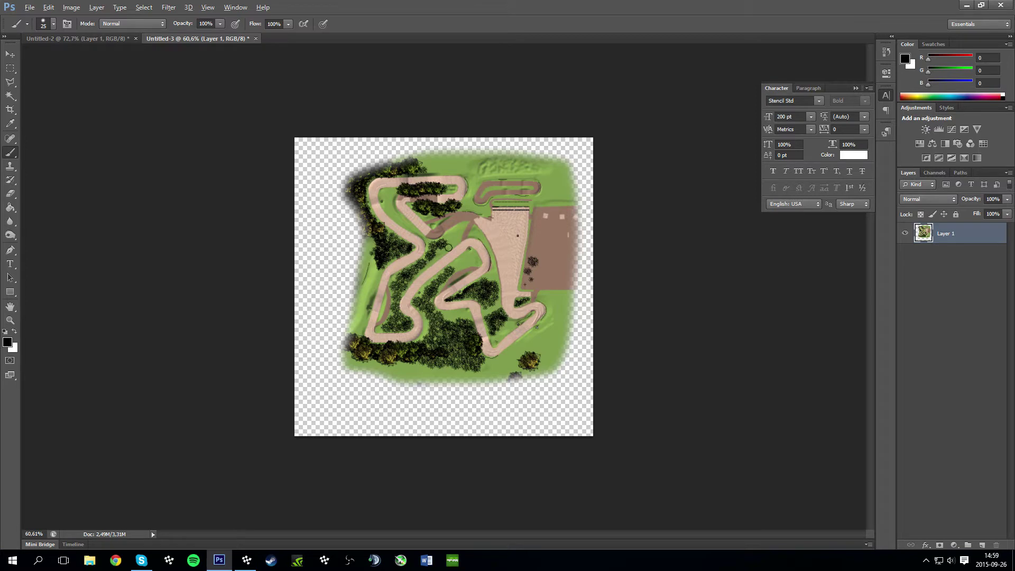
scroll(448, 247, up, 6)
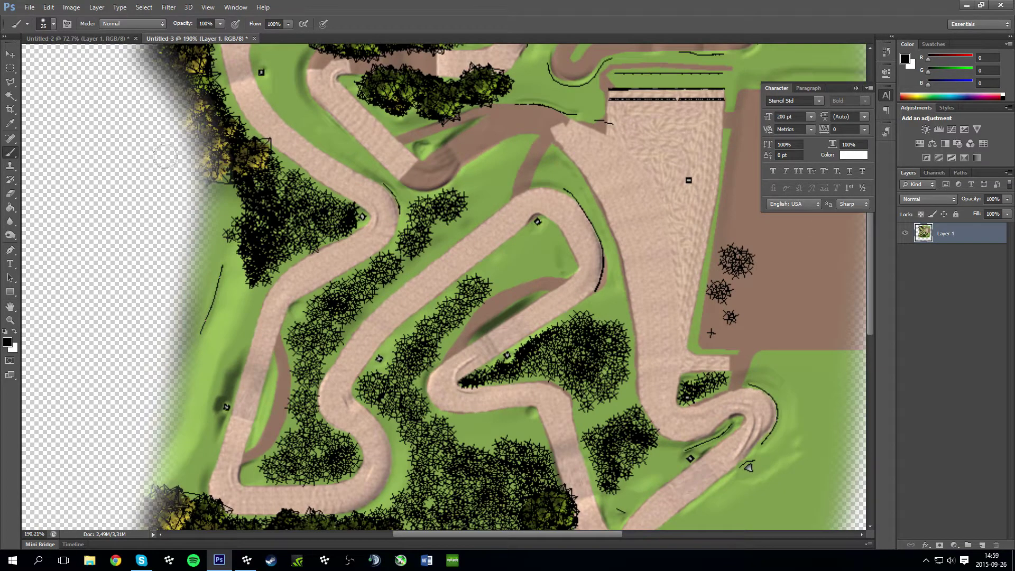
click(7, 83)
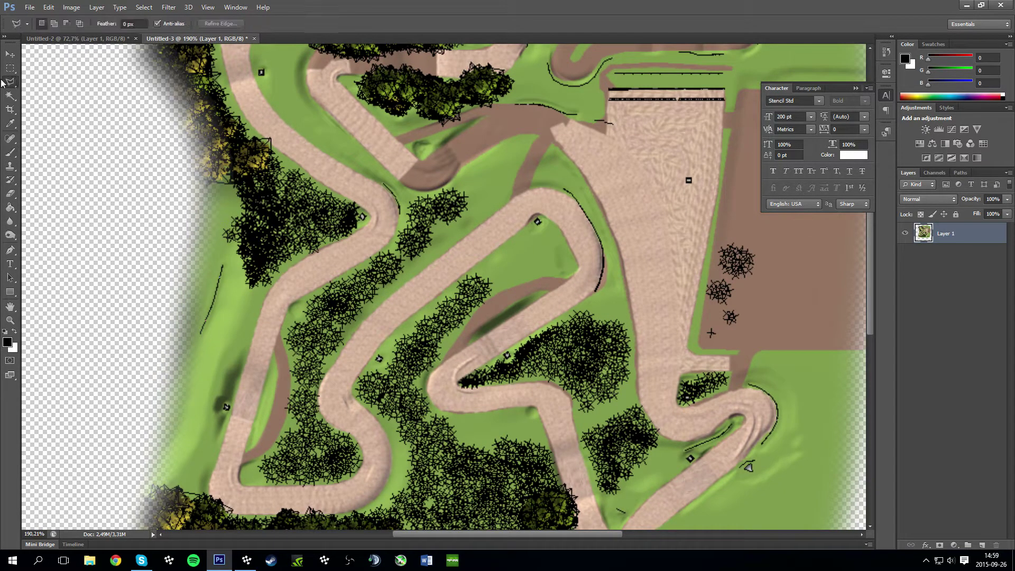
right_click(14, 86)
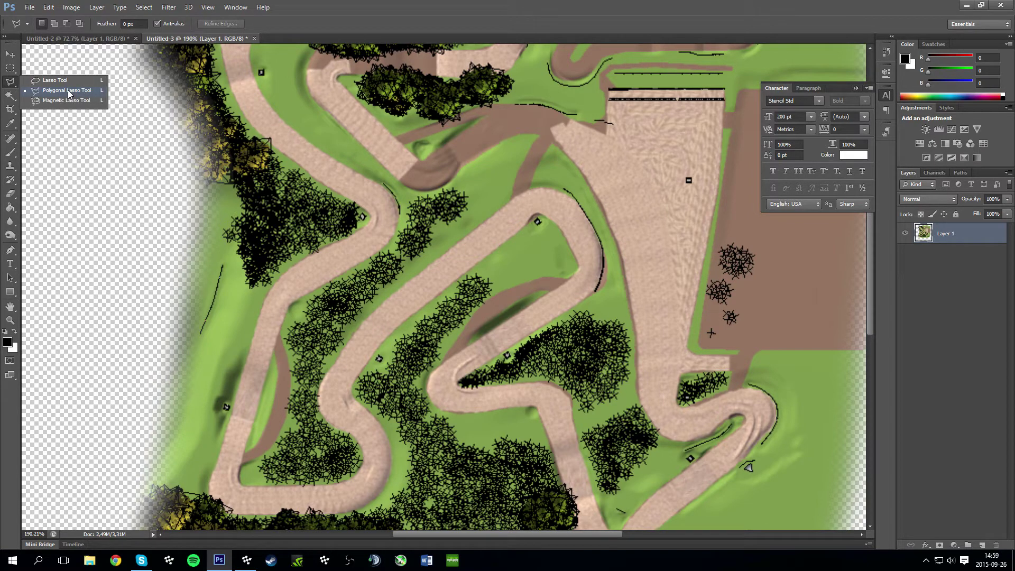
click(68, 92)
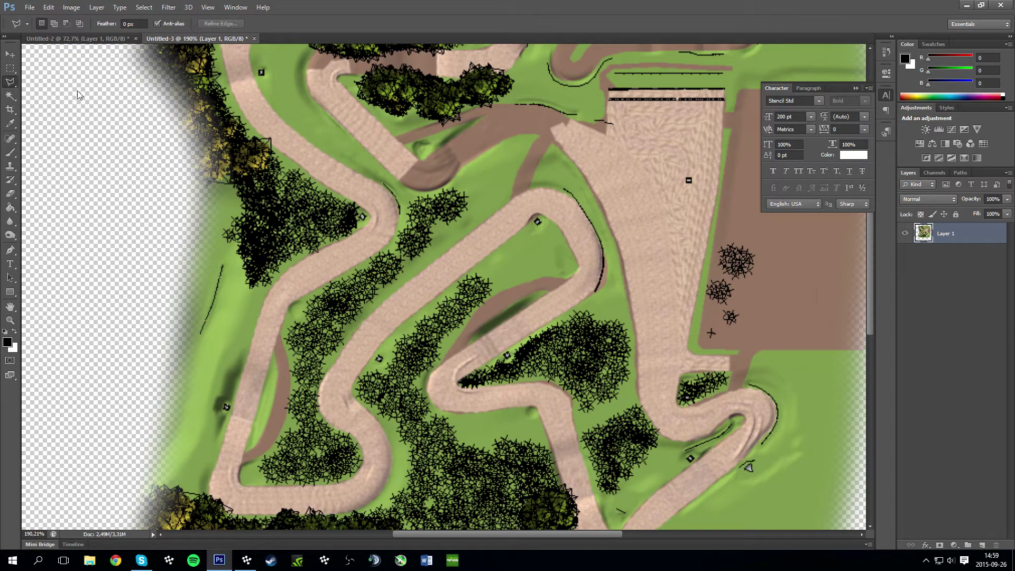
click(609, 90)
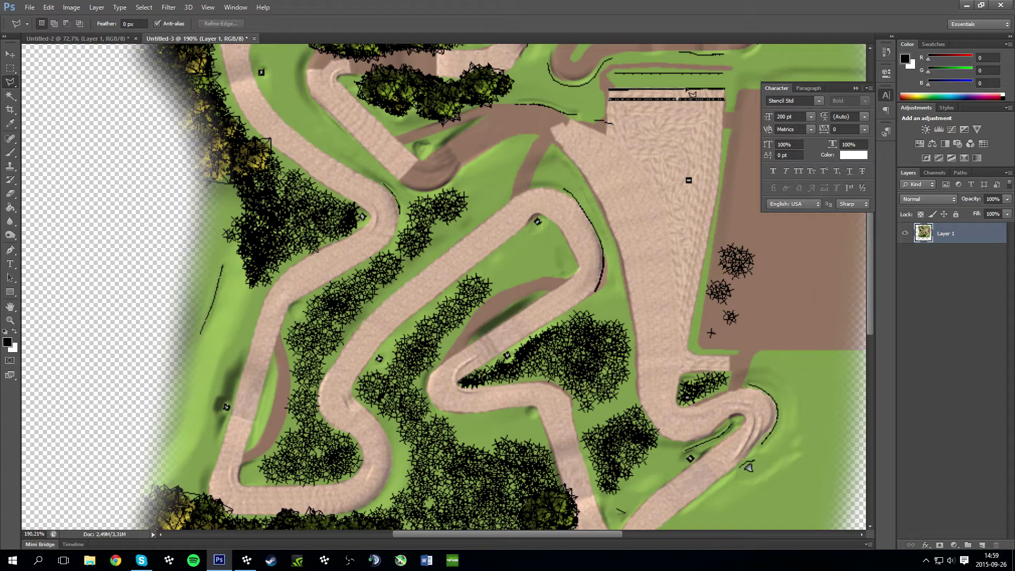
click(725, 89)
click(702, 290)
click(679, 403)
click(731, 391)
click(772, 399)
Continue the Polygonal Lasso outline around the lowest right corner and back up to the middle hairpin, removing the misplaced anchor point
scroll(725, 476, down, 5)
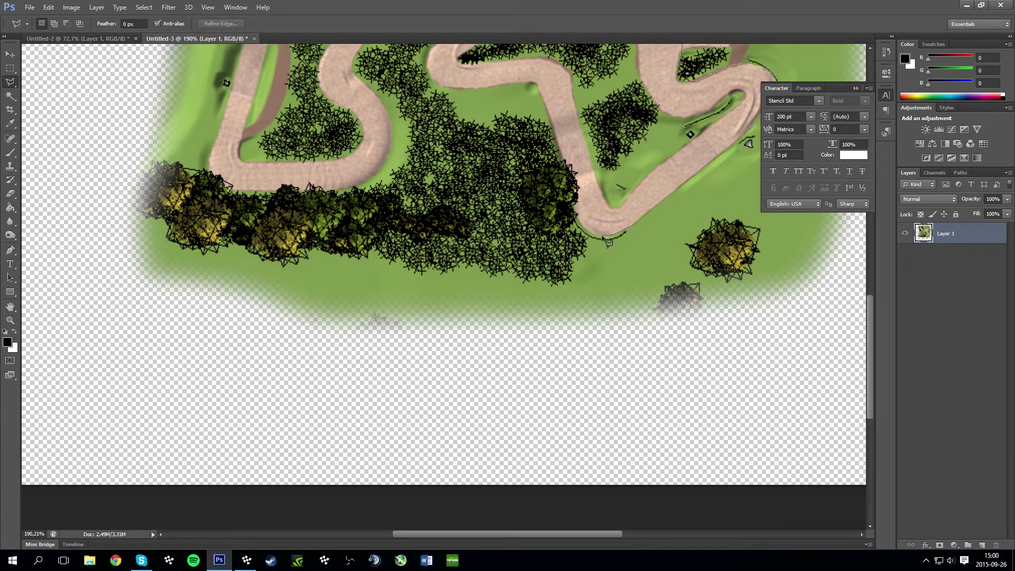
click(635, 157)
click(529, 80)
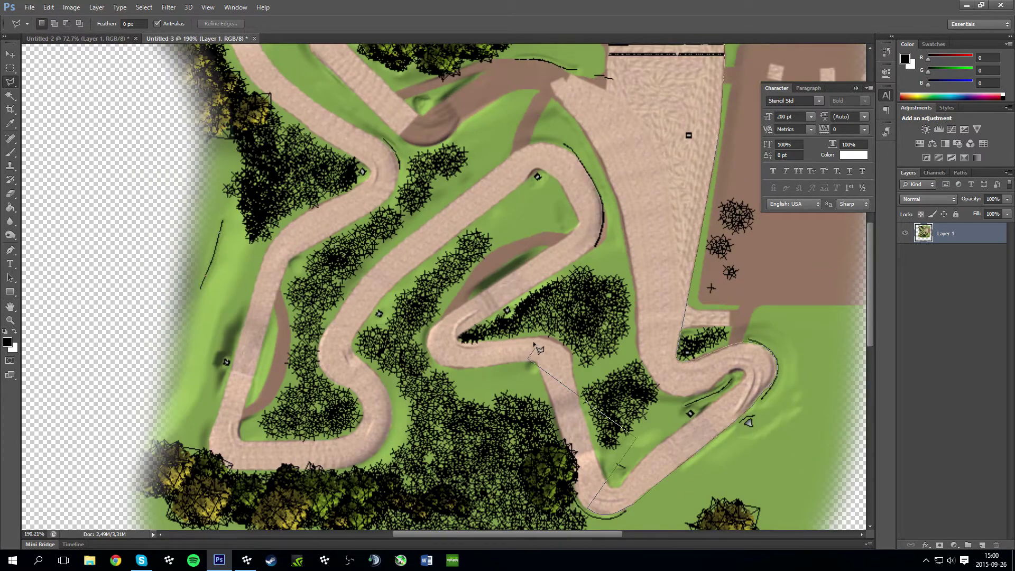
scroll(574, 487, down, 4)
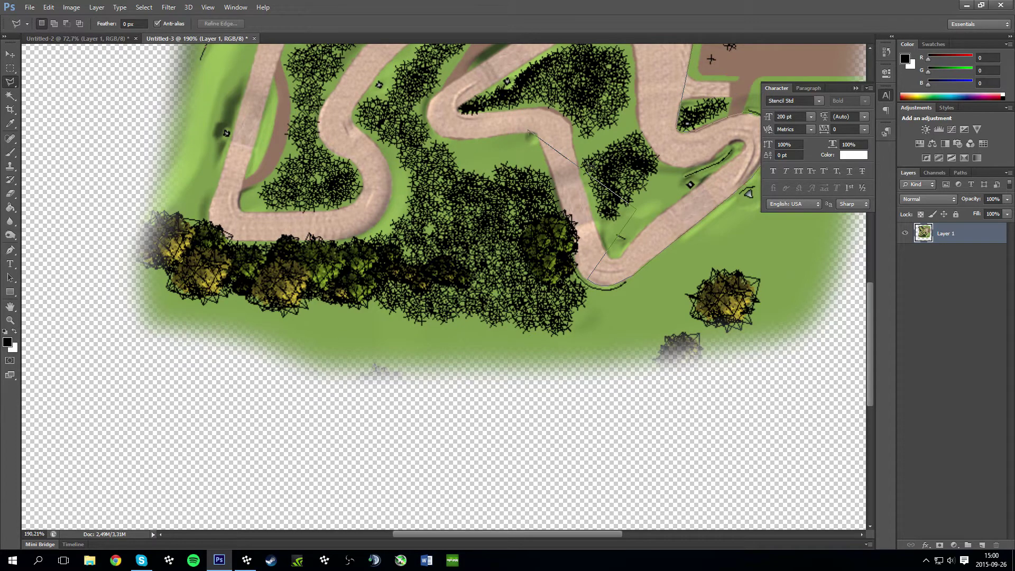
key(BackSpace)
scroll(543, 140, up, 5)
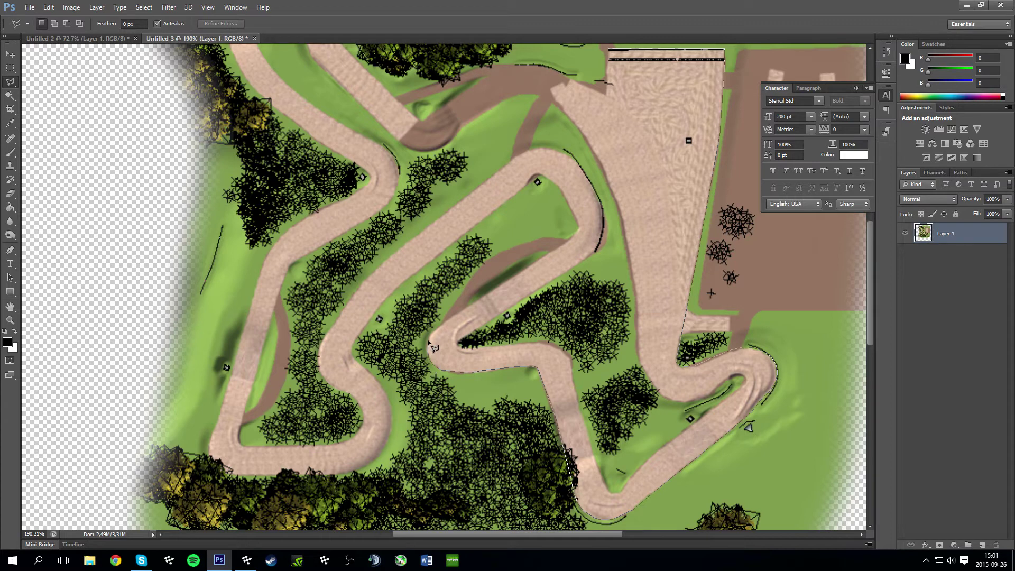
Continue the lasso outline around the inside of the central hairpin and down the following straight to the lower bend
click(579, 232)
click(533, 178)
click(388, 293)
click(371, 373)
click(387, 396)
click(391, 450)
click(378, 465)
Trace the track's outer edge along its lower straight, around the lower-left corner and up the left side
click(361, 473)
click(229, 475)
click(211, 456)
click(210, 439)
click(288, 237)
click(327, 211)
Trace the outer edge up the upper-left section and around the top straight and its right-hand turn
scroll(365, 177, up, 5)
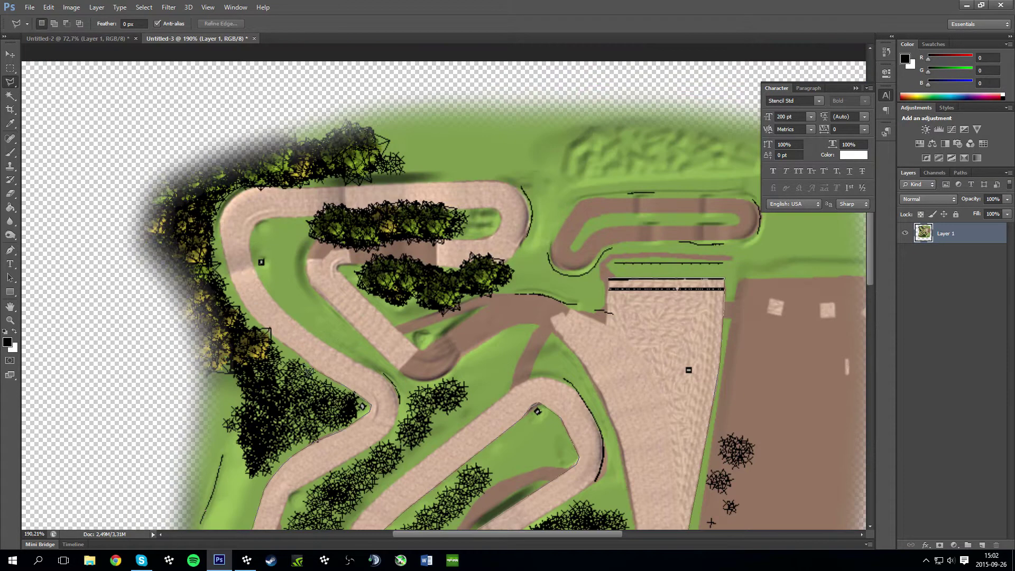
click(268, 328)
click(221, 226)
click(233, 203)
click(260, 188)
click(496, 181)
click(515, 189)
click(527, 207)
click(529, 228)
click(517, 247)
click(501, 260)
Trace the return straight behind the trees and the brown connecting section, and close the outline at the start gate
click(429, 267)
click(339, 265)
click(421, 350)
click(485, 305)
click(550, 299)
click(574, 306)
click(592, 312)
click(610, 280)
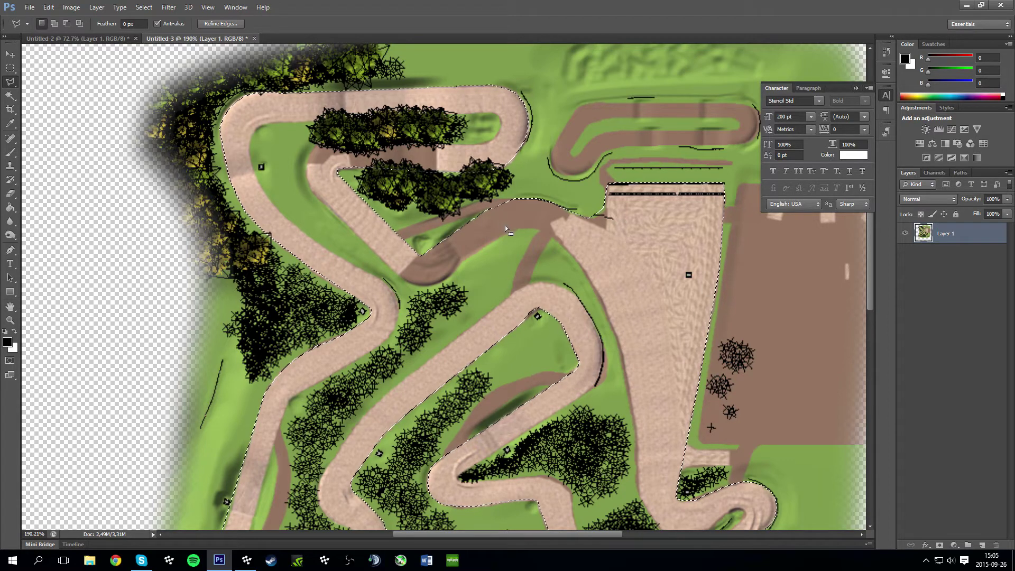
Begin a subtracting Polygonal Lasso outline along the start straight's left edge, the first turns and the middle hairpin's inner edge
key(alt)
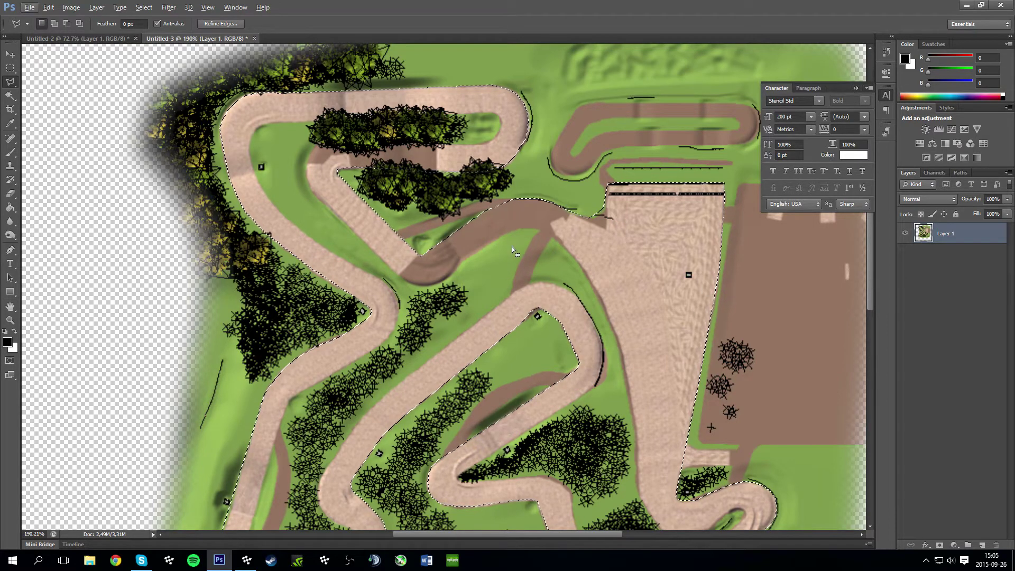
key(alt)
key(alt)
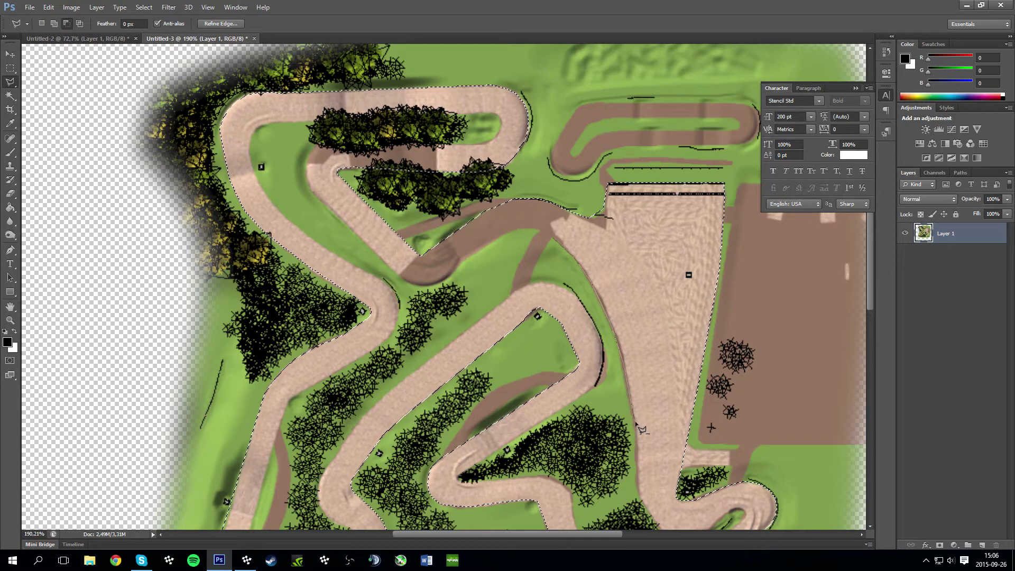
scroll(640, 426, down, 5)
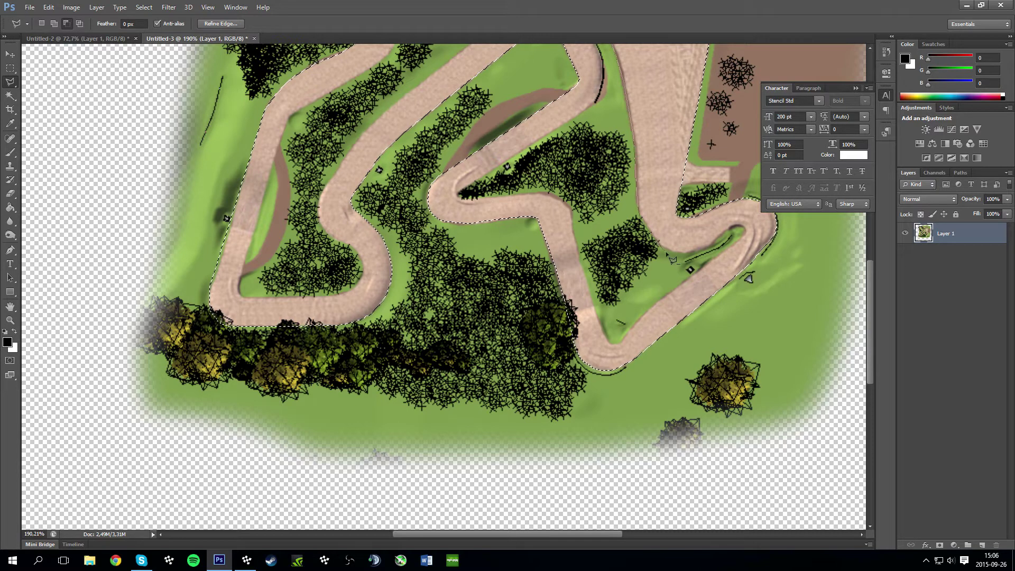
click(729, 226)
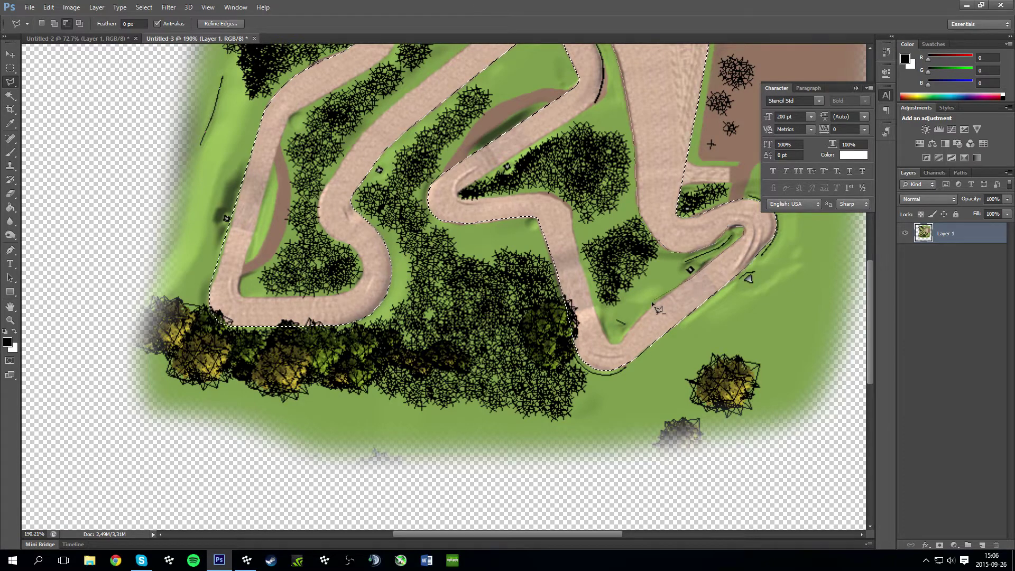
click(571, 208)
click(460, 195)
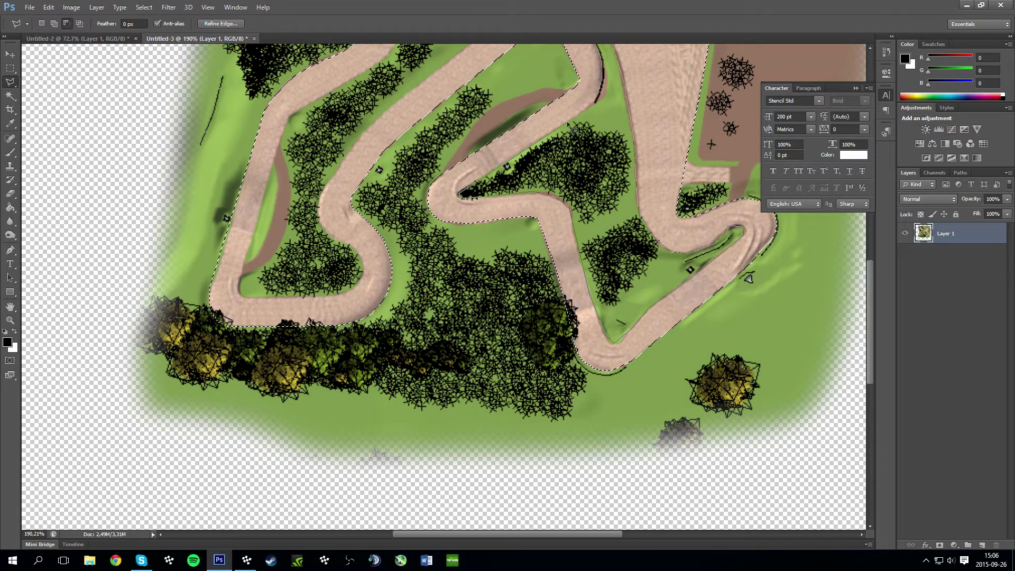
Continue the subtracting outline around the central hairpin and the inside of the lower-left corner, up toward the upper loop
scroll(572, 130, up, 5)
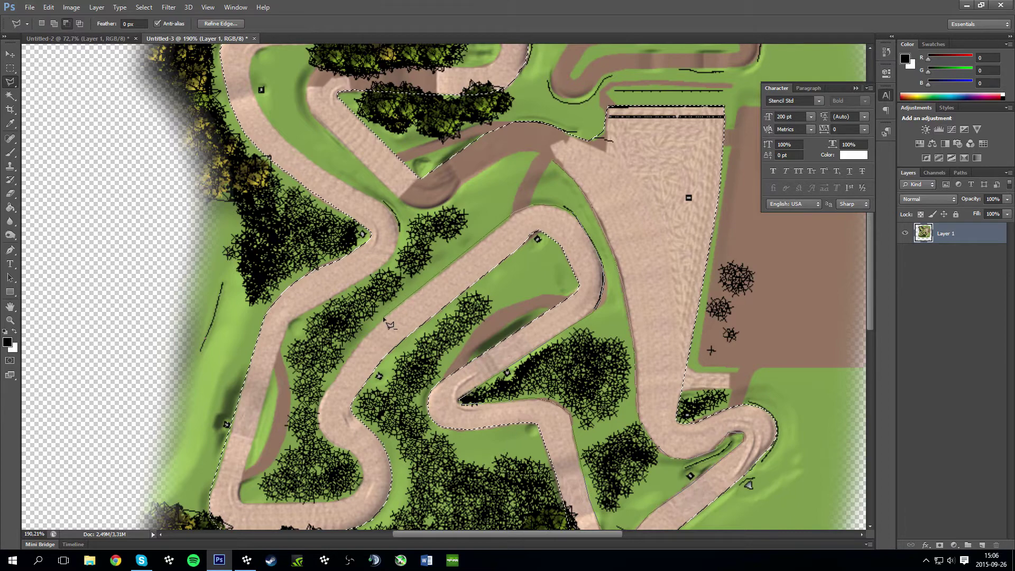
scroll(390, 321, down, 6)
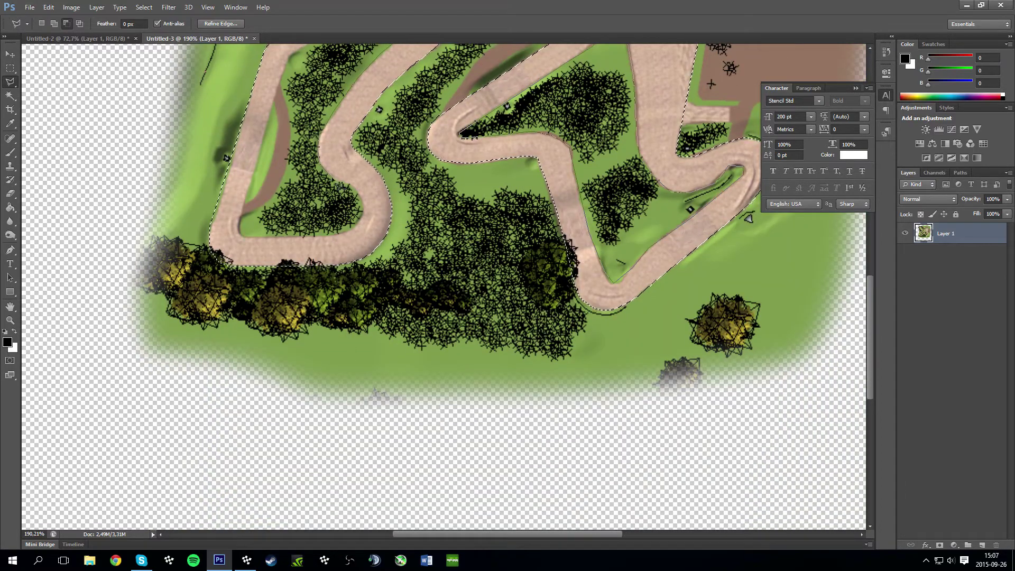
click(365, 210)
click(242, 234)
scroll(270, 159, up, 4)
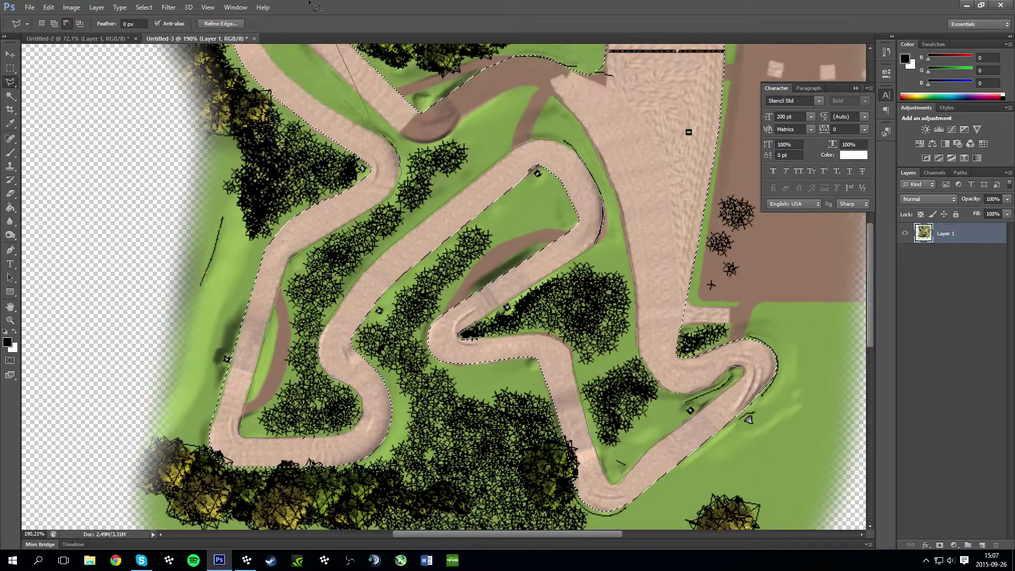
scroll(316, 7, up, 4)
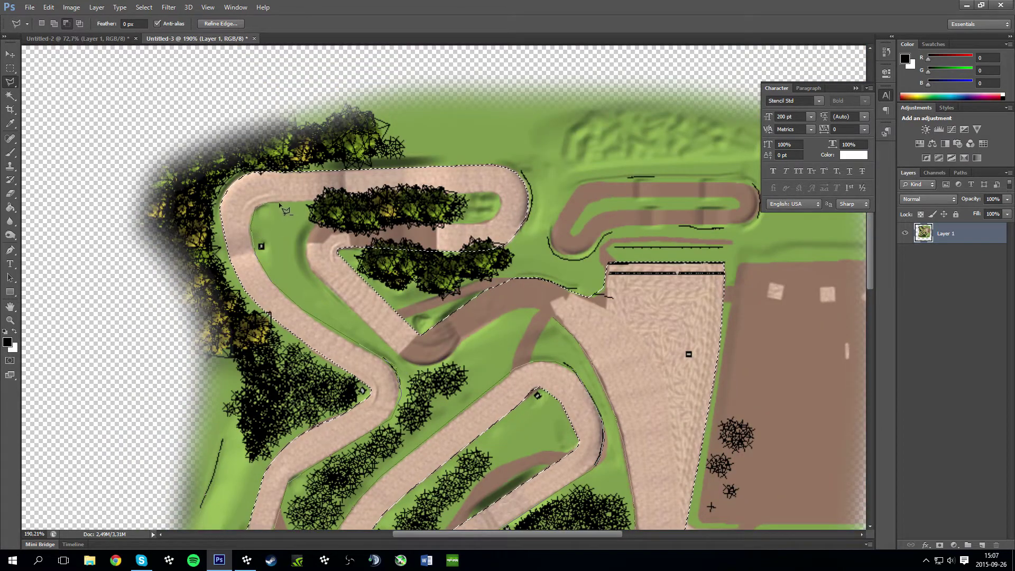
Trace the inside of the upper loop and the brown connecting section, closing the outline to subtract the infield from the selection
click(457, 193)
click(499, 207)
click(450, 222)
click(325, 216)
click(316, 223)
click(426, 366)
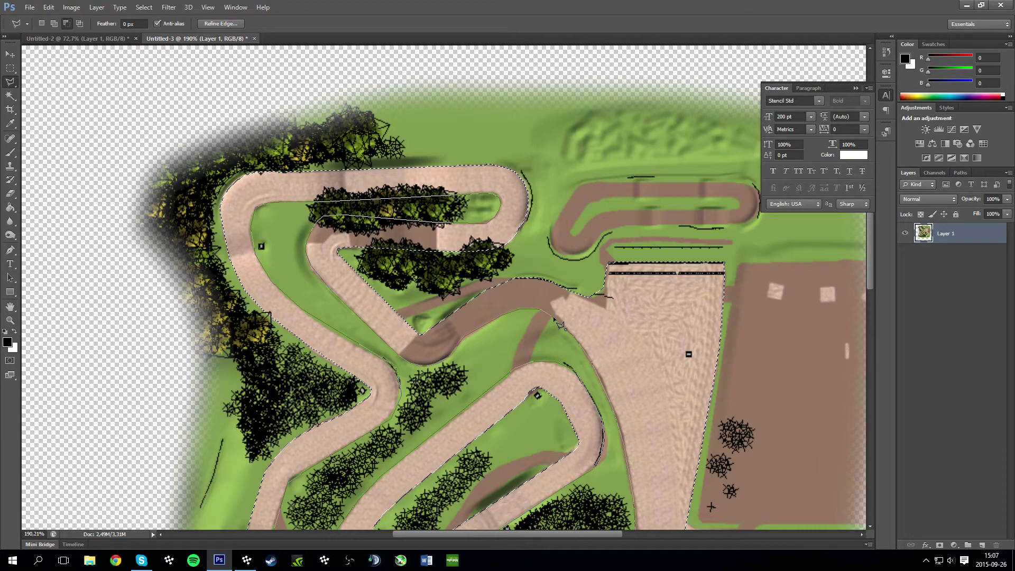
click(495, 221)
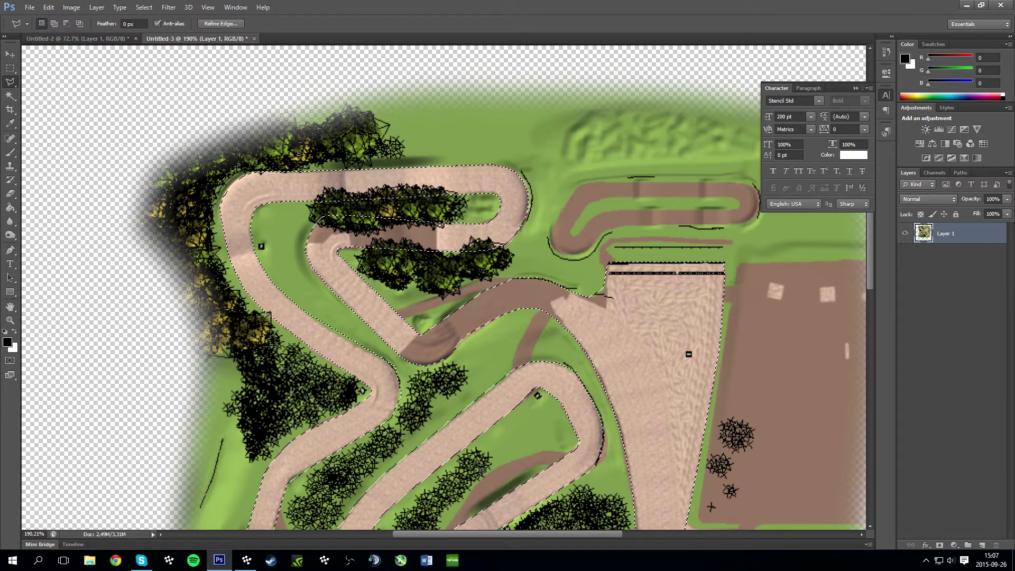
Try deleting the selected track area from Layer 1 and undo the deletion
key(Delete)
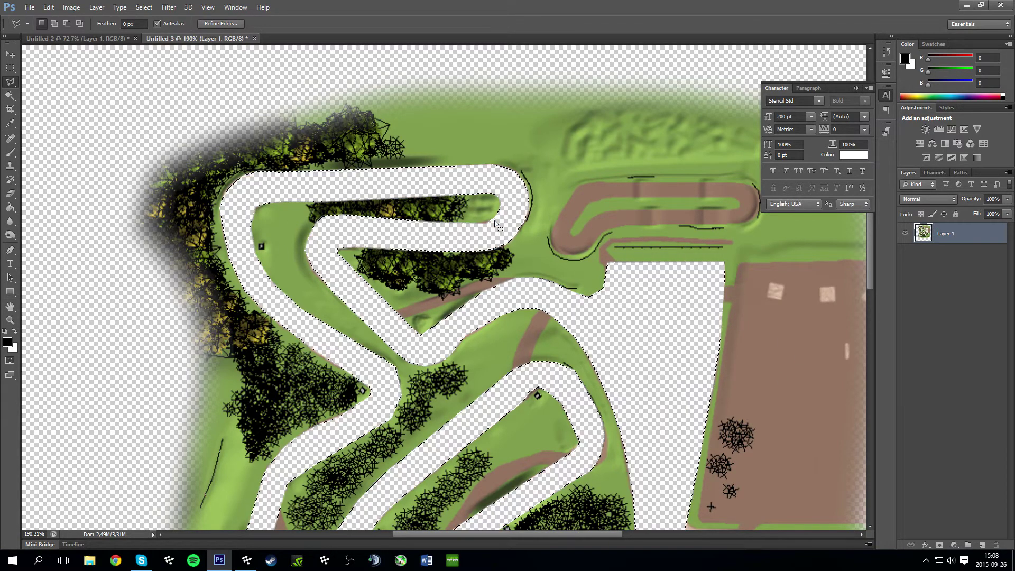
key(ctrl+z)
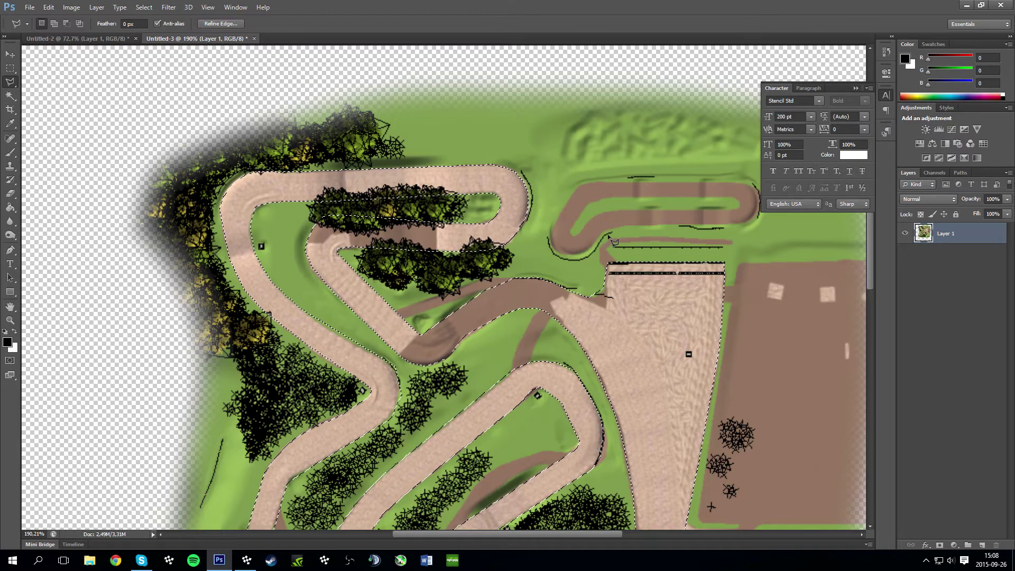
click(33, 7)
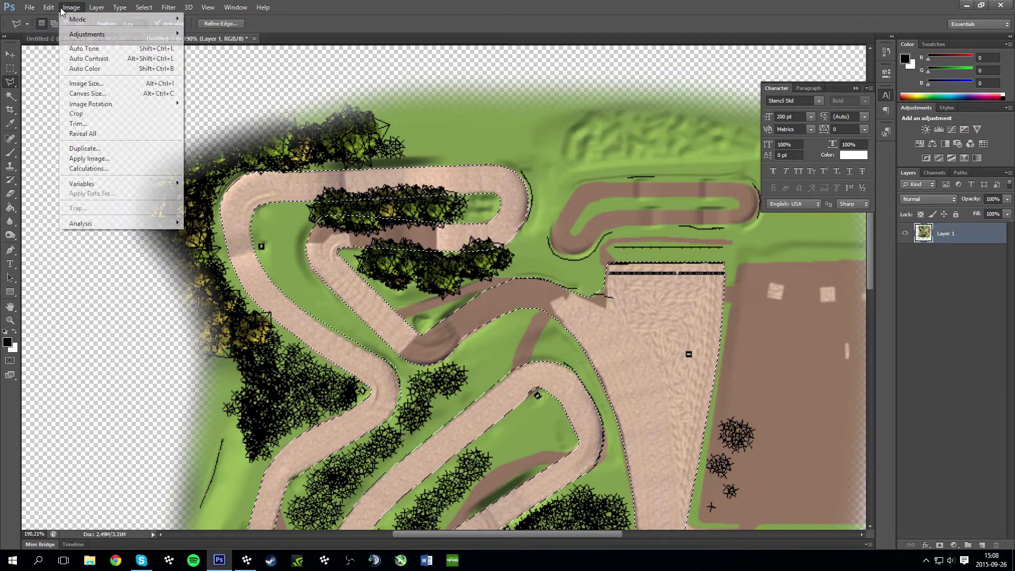
Smooth the track selection with Refine Edge, setting Smooth to about half of its range and outputting to a selection
scroll(739, 476, down, 5)
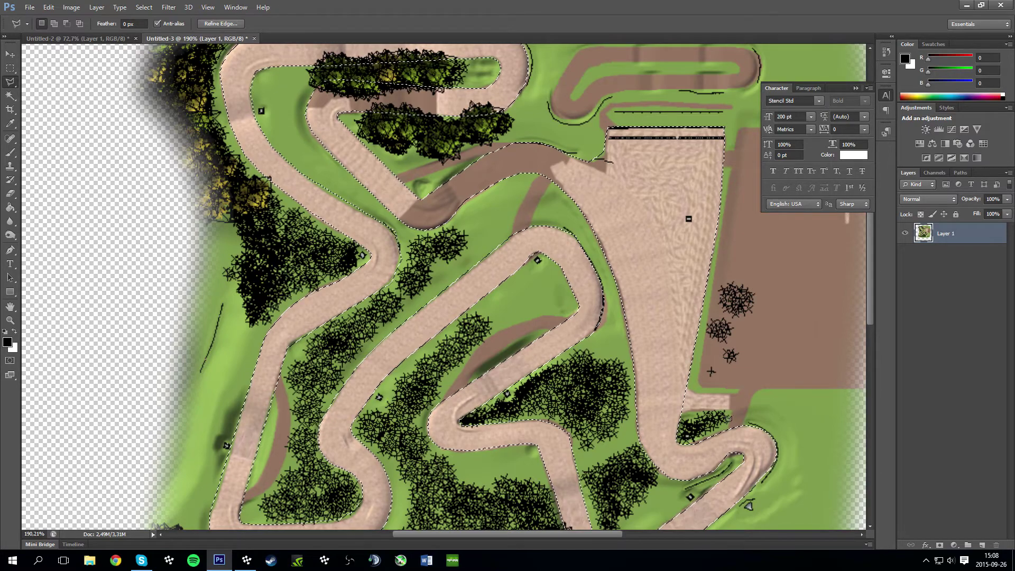
scroll(739, 476, up, 3)
scroll(744, 482, up, 5)
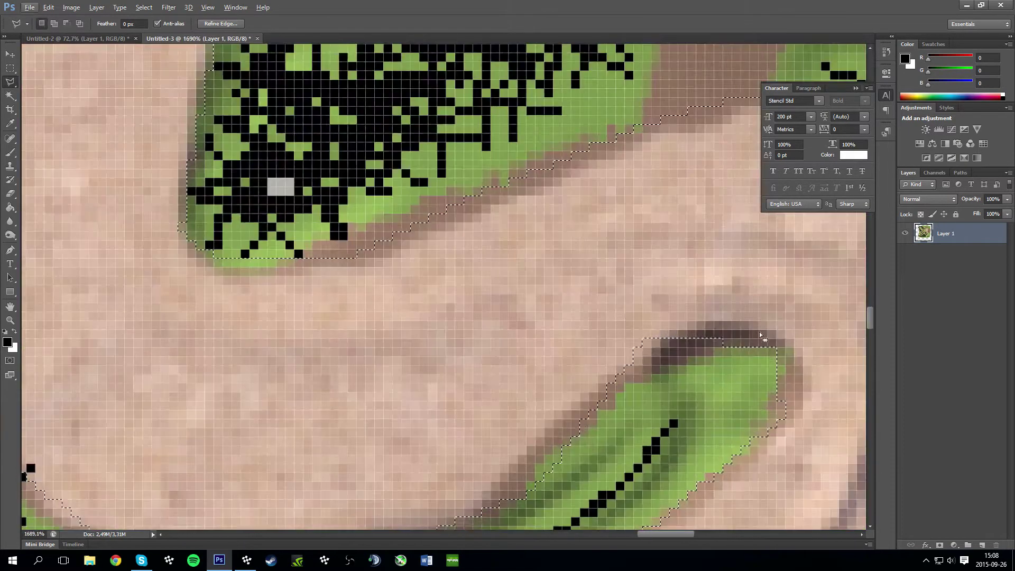
scroll(757, 337, down, 10)
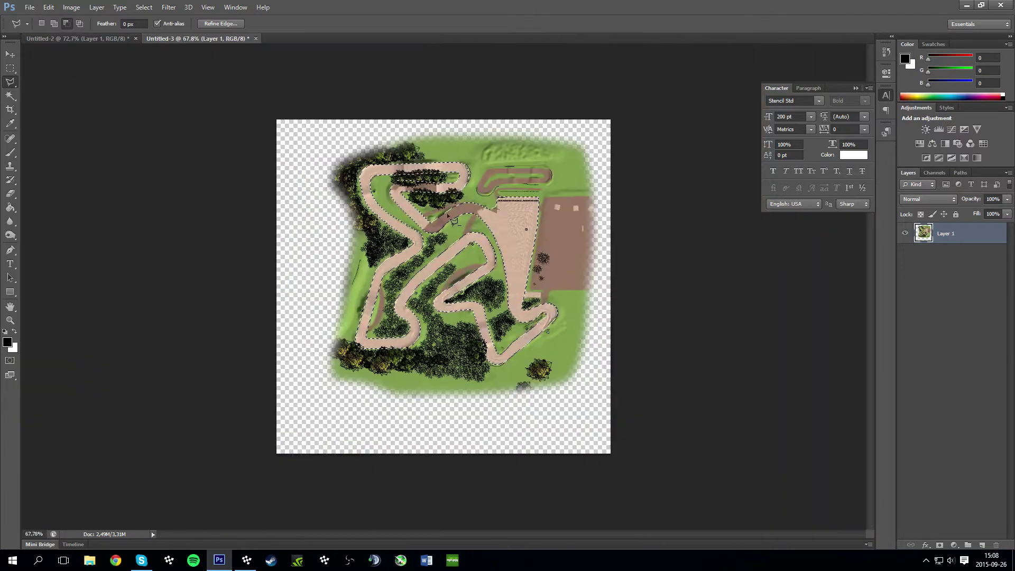
scroll(449, 217, up, 3)
click(216, 24)
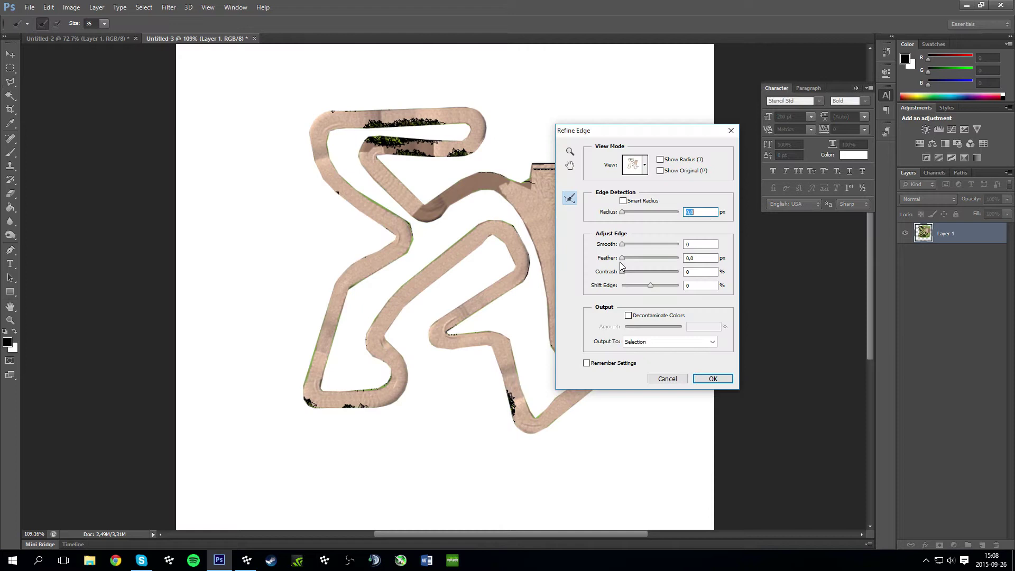
drag(659, 139, 790, 143)
drag(753, 249, 809, 249)
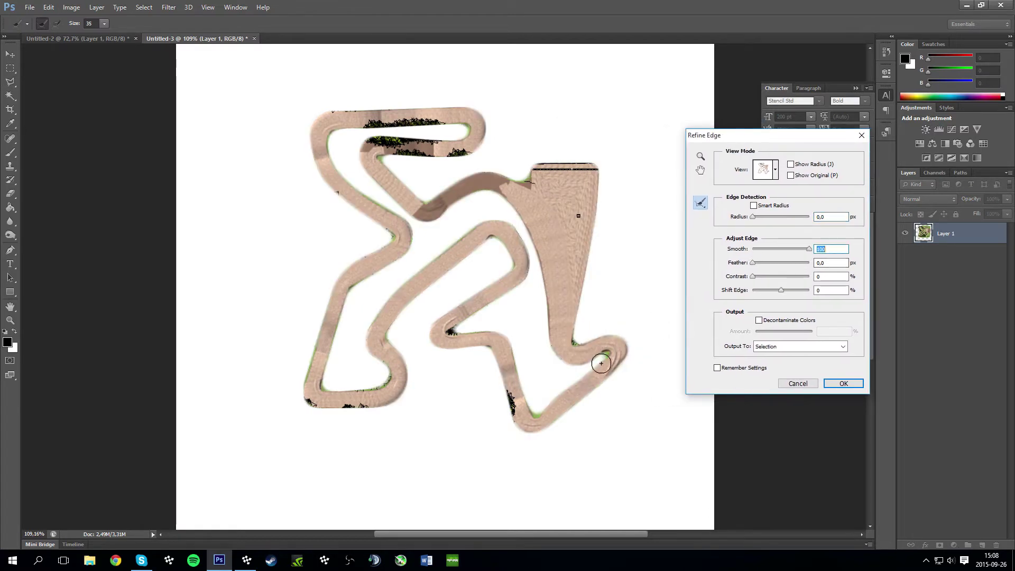
drag(807, 249, 782, 252)
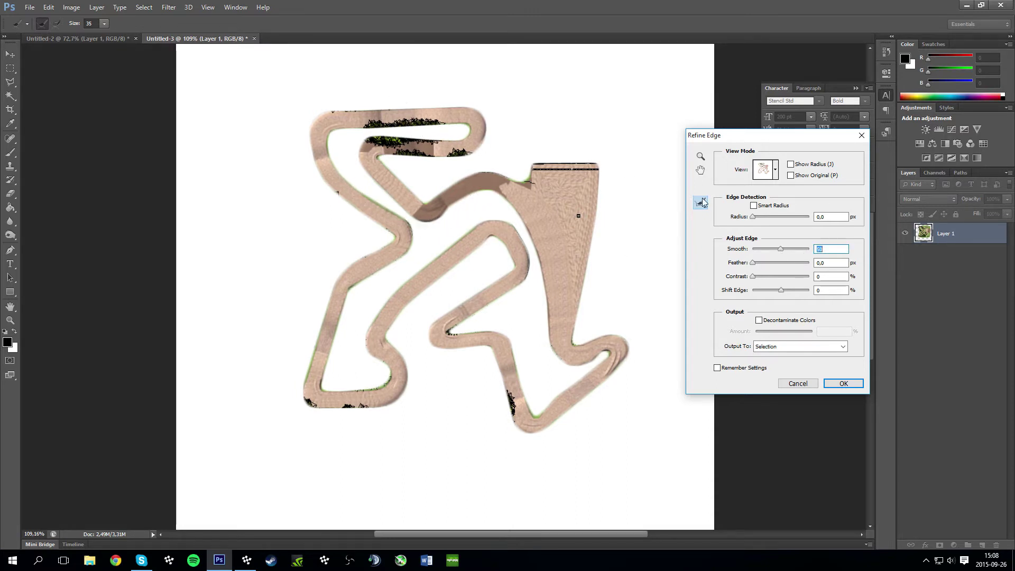
click(844, 384)
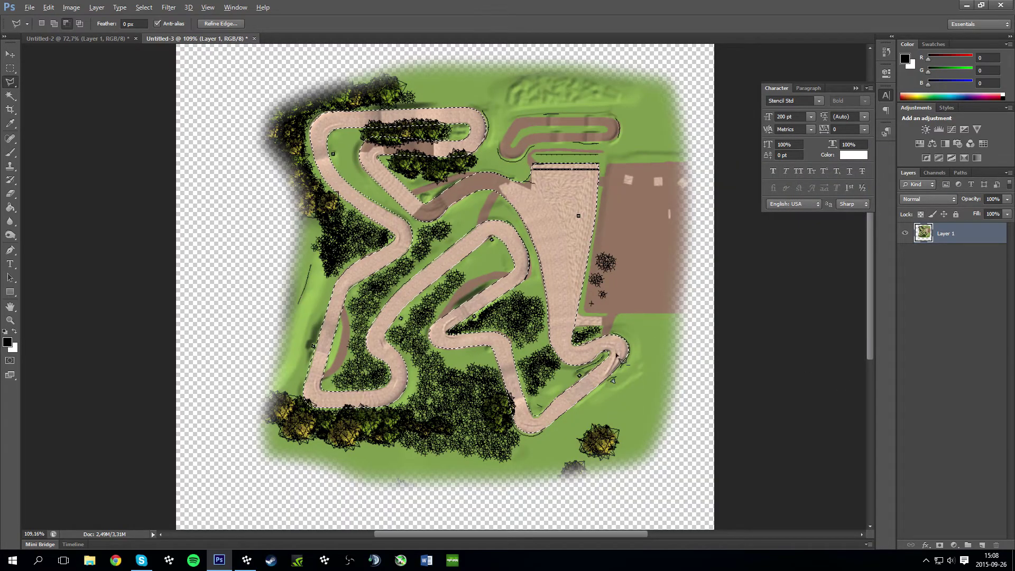
Try clearing the smoothed track selection near the first turn and undo the clearing
scroll(620, 355, up, 10)
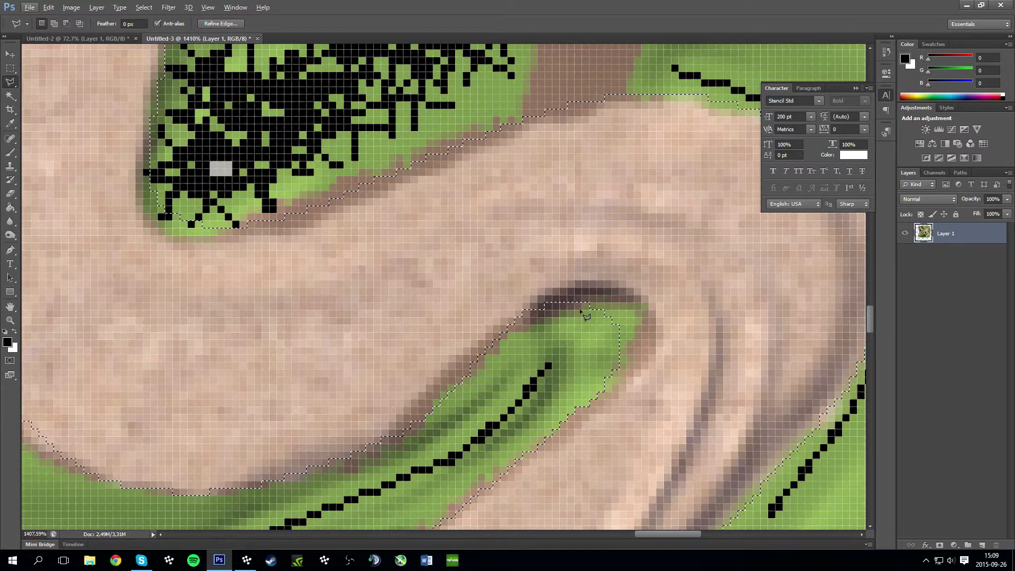
key(Delete)
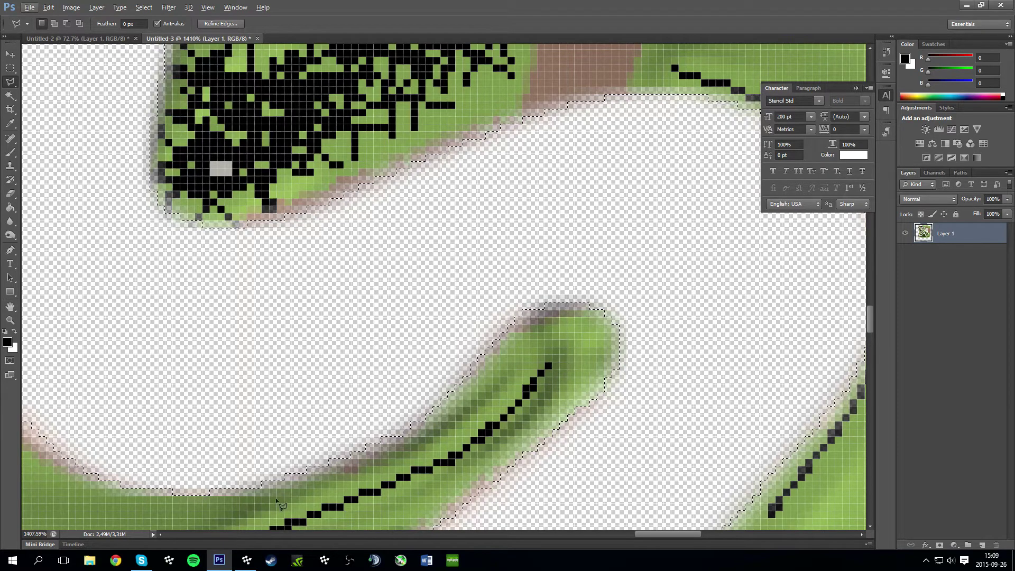
key(ctrl+z)
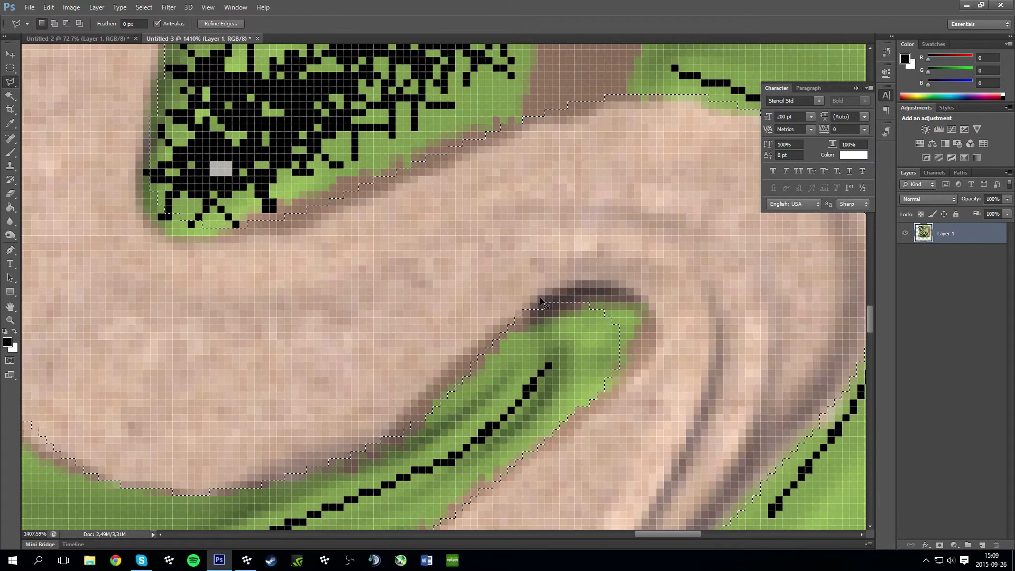
Invert the selection, delete everything around the track from Layer 1 and deselect
scroll(570, 294, down, 15)
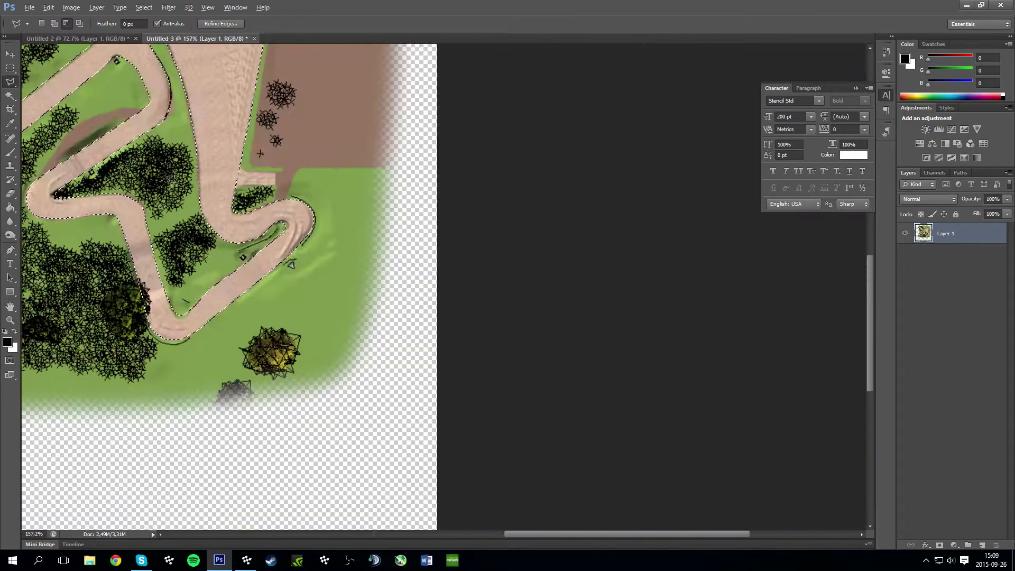
key(alt)
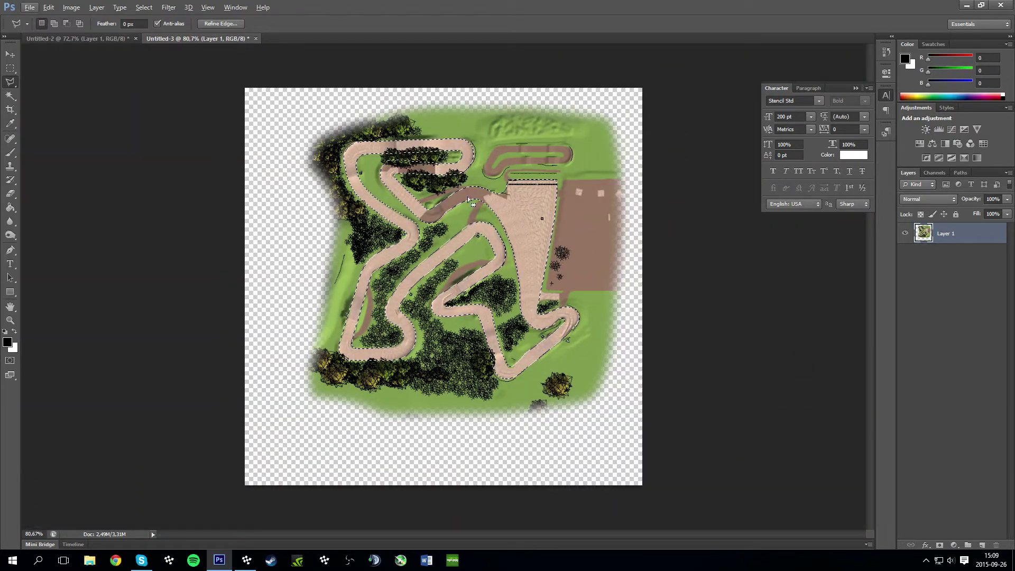
right_click(513, 205)
click(558, 220)
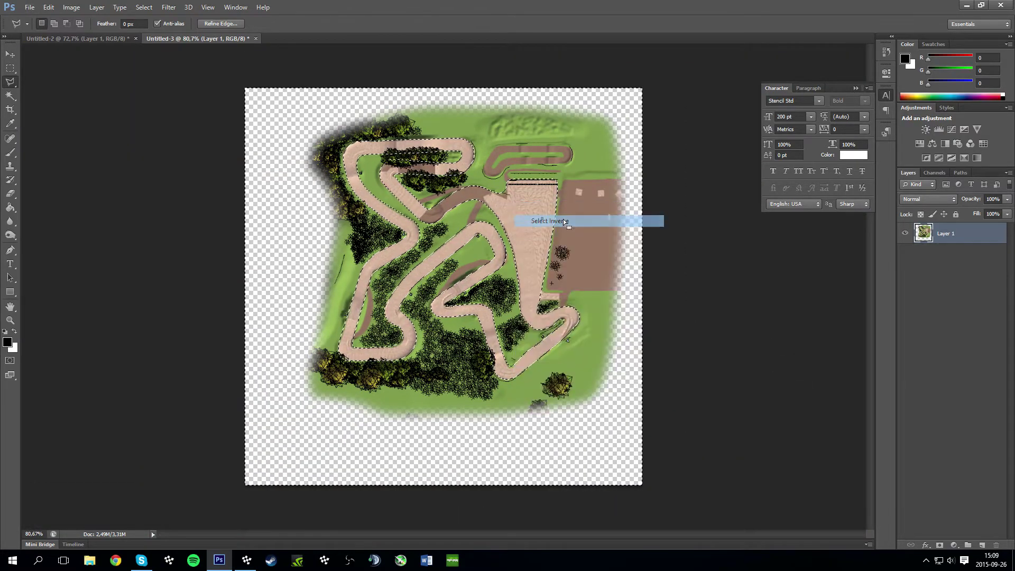
key(Delete)
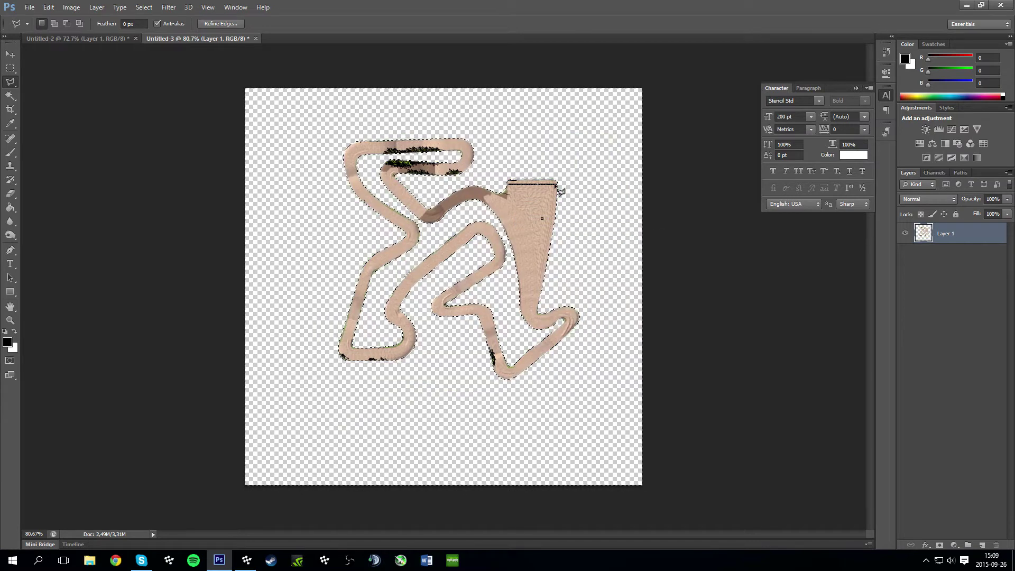
key(ctrl+d)
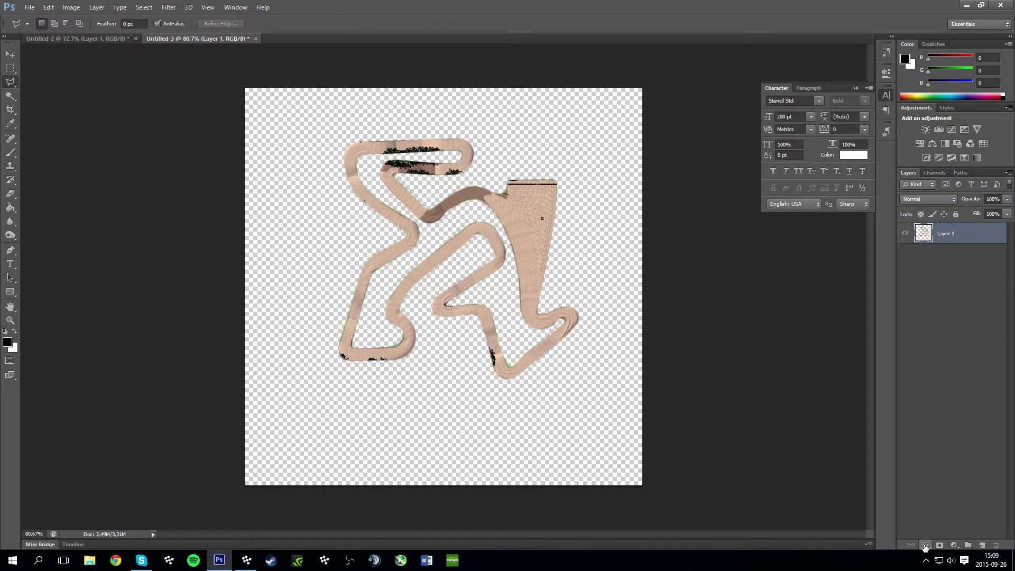
Give Layer 1 a 3 px black outside Stroke and a Color Overlay in its layer style
click(926, 545)
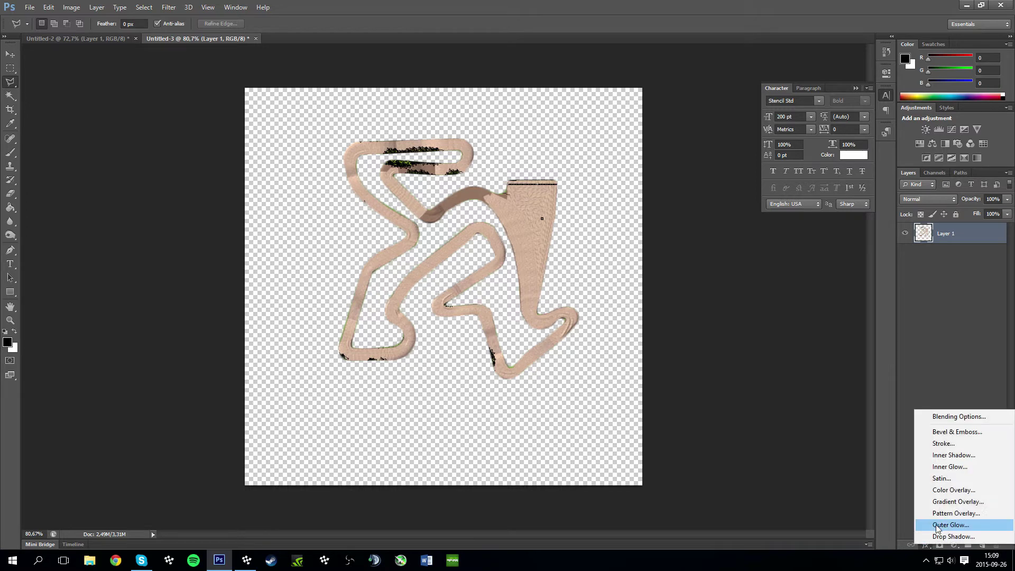
click(959, 416)
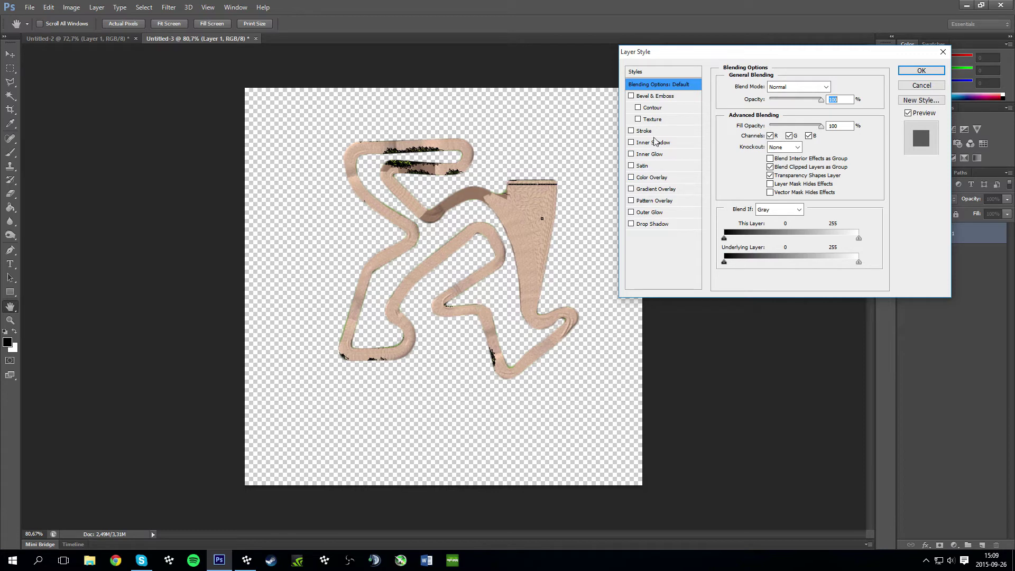
click(644, 132)
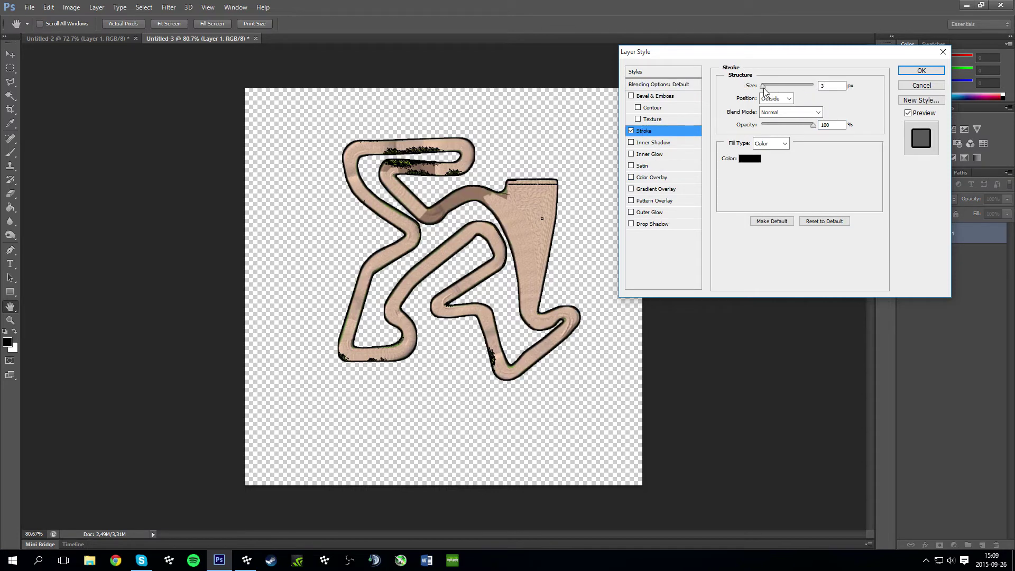
click(654, 178)
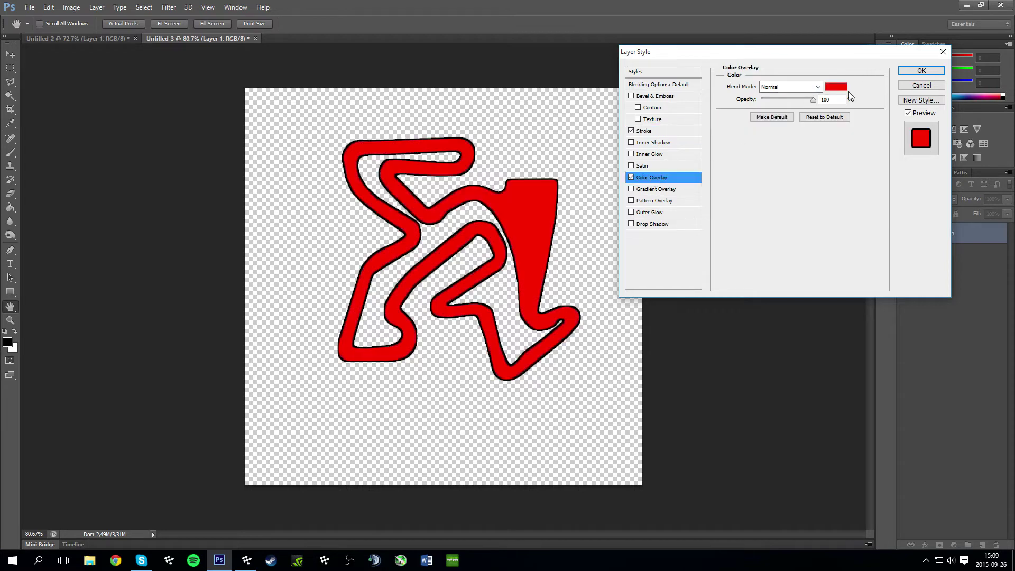
Try adding Bevel & Emboss with Contour and Texture to the track's layer style
click(642, 99)
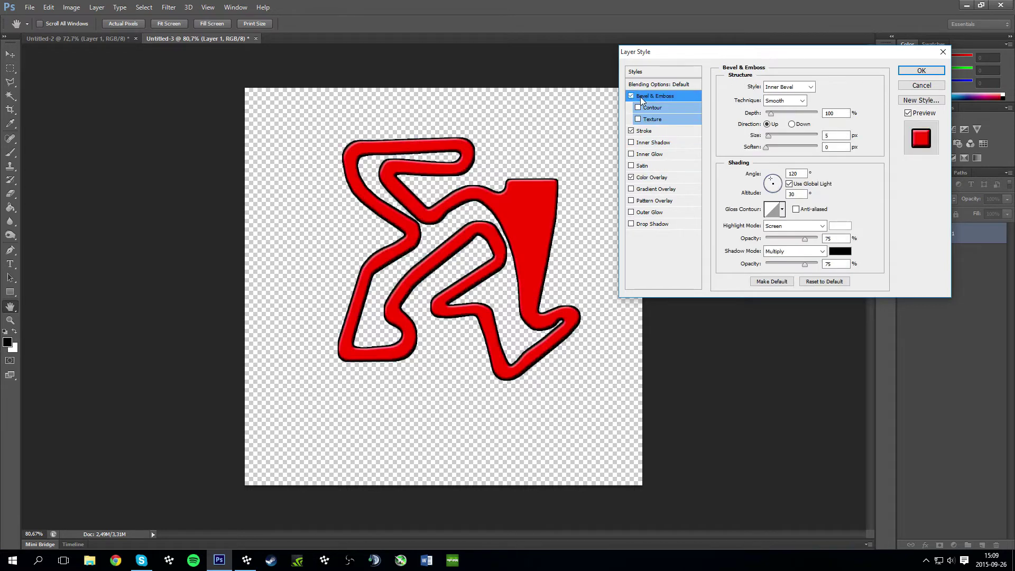
click(638, 107)
click(638, 119)
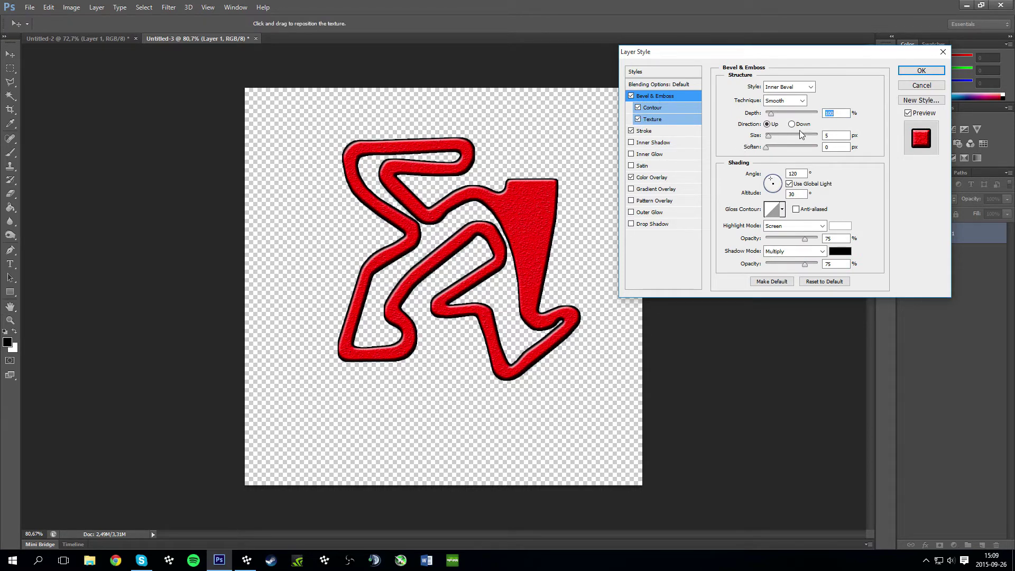
Change the track's Color Overlay to orange, ff9600
click(651, 177)
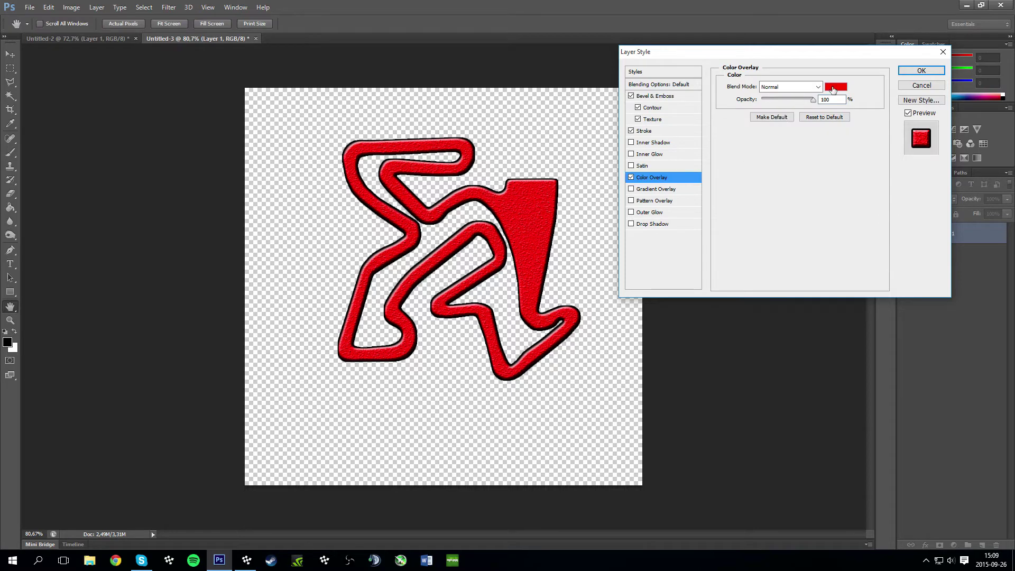
click(835, 87)
click(516, 245)
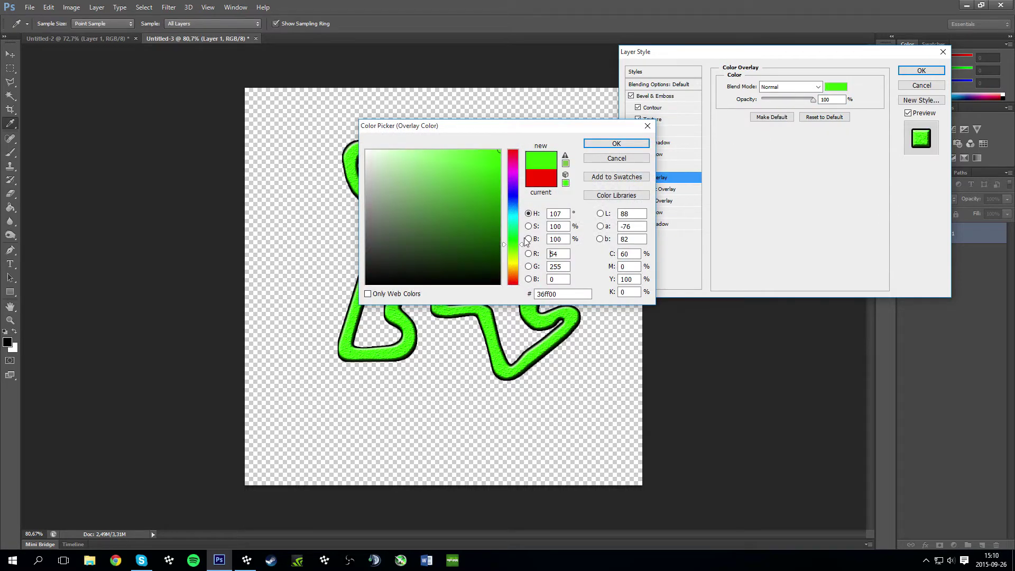
click(516, 270)
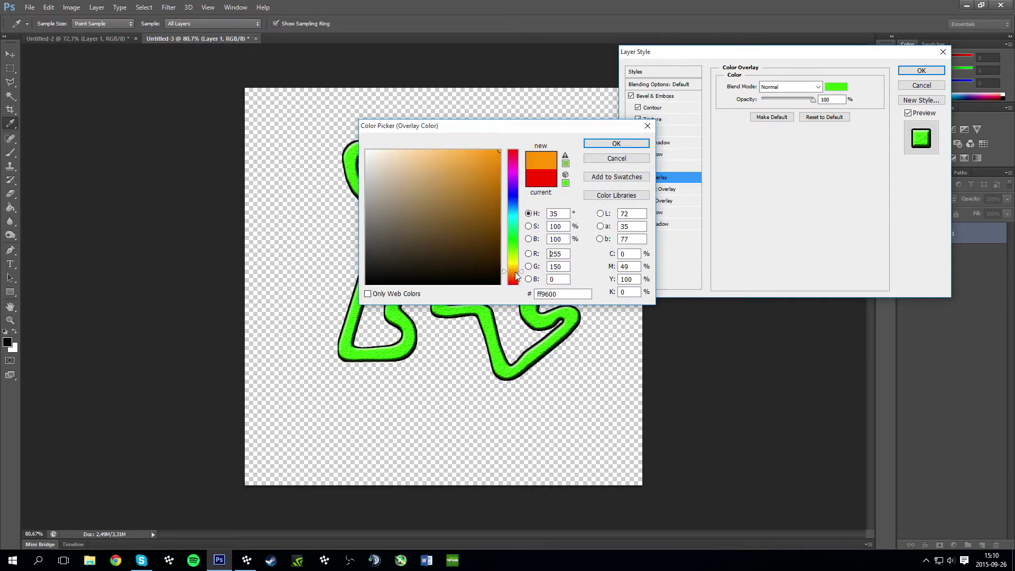
click(637, 143)
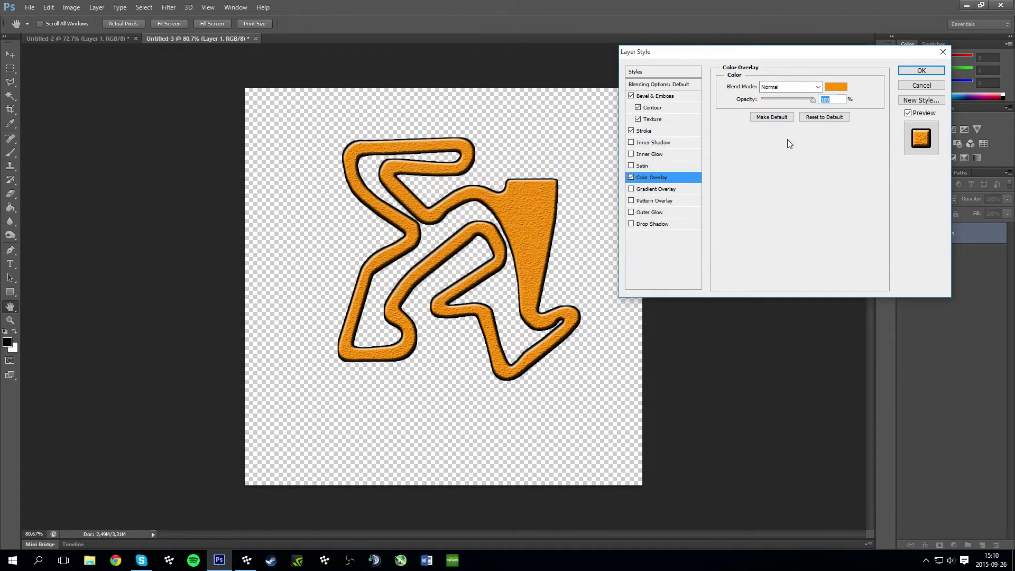
Try a lower Contour range and a Texture with 388% scale and +1000% depth on the track's bevel
click(656, 108)
mouse_move(777, 108)
mouse_down()
mouse_move(798, 106)
mouse_move(741, 111)
mouse_move(766, 110)
mouse_up()
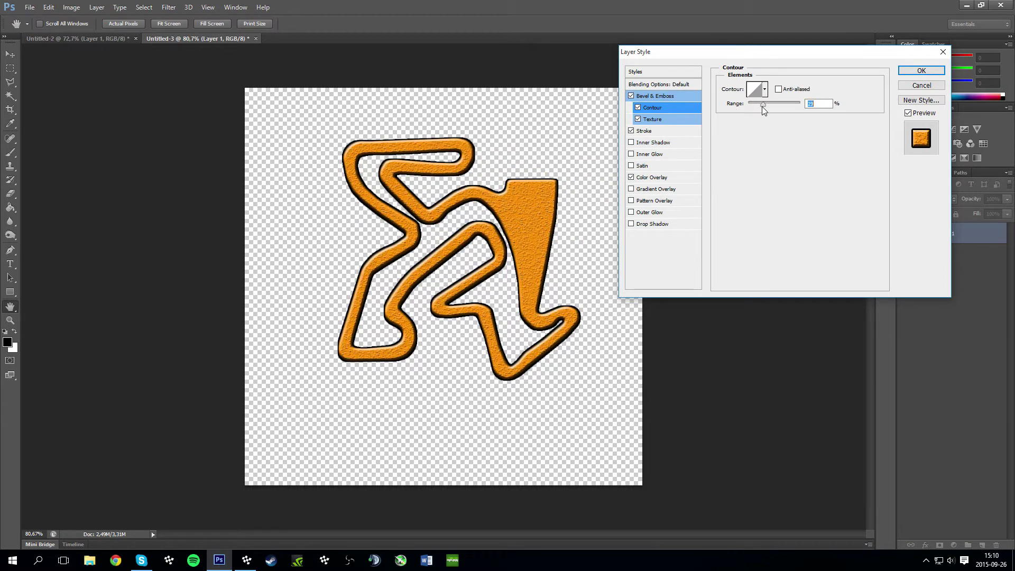
click(674, 119)
drag(776, 126, 799, 134)
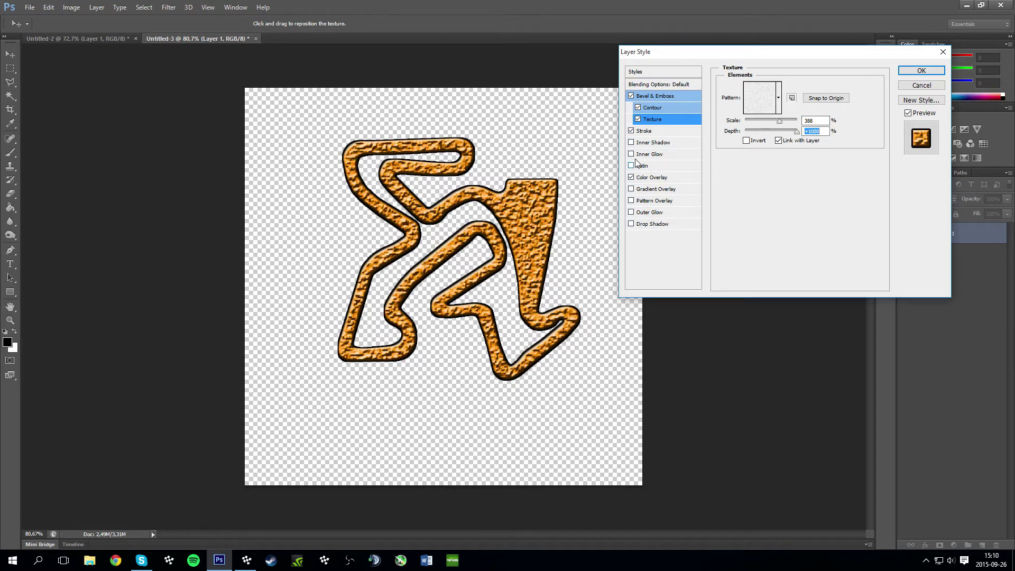
Turn off Bevel & Emboss and apply the layer style with only Stroke and Color Overlay
click(631, 96)
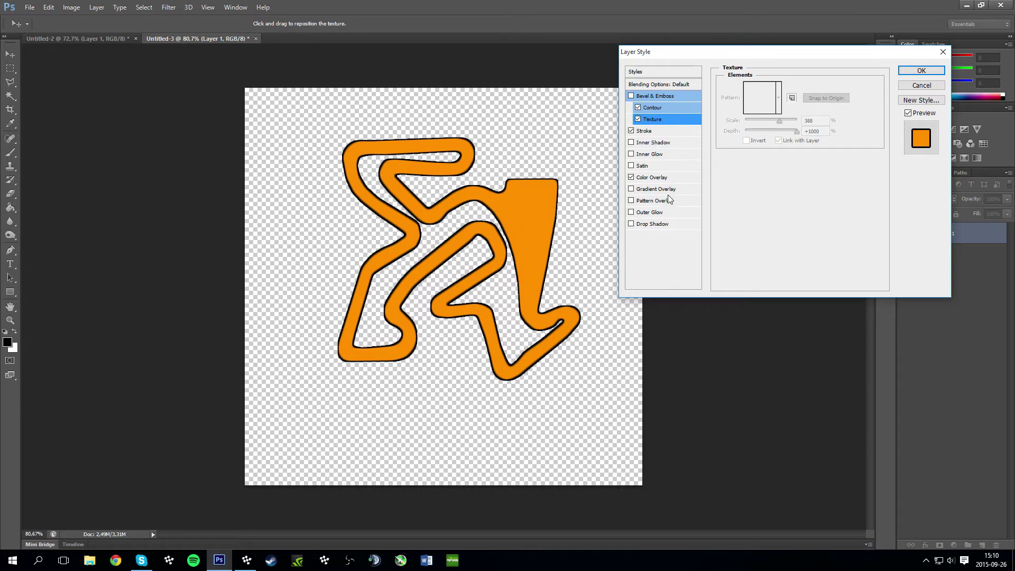
click(921, 71)
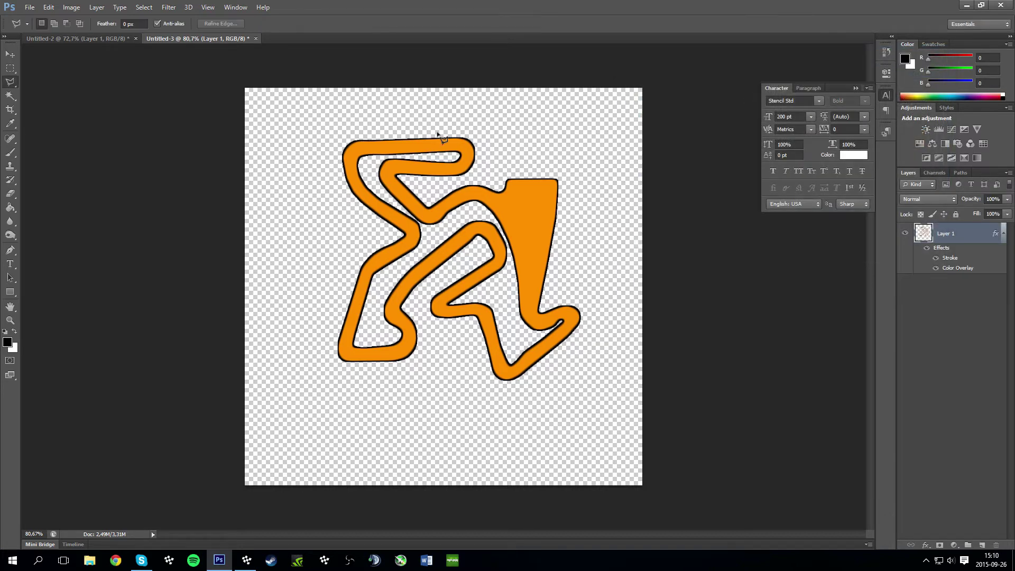
Open the Image Size settings for the track map document
click(71, 7)
mouse_move(47, 7)
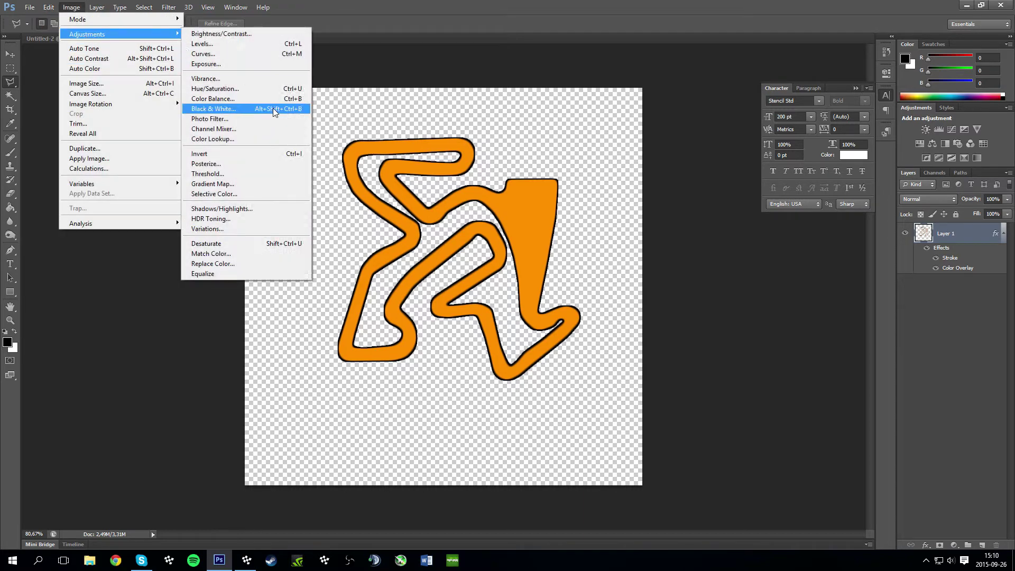
click(106, 85)
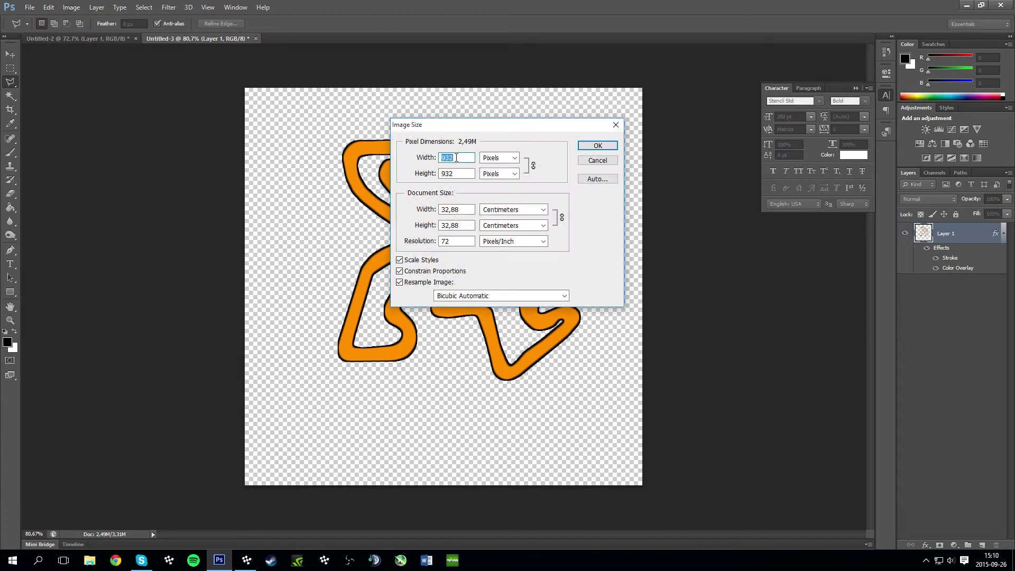
Switch to Notepad, list the sizes 128x128, 256x256, 512x512 and 1024x1024, highlight 512x512, and close the note without saving
key(super+r)
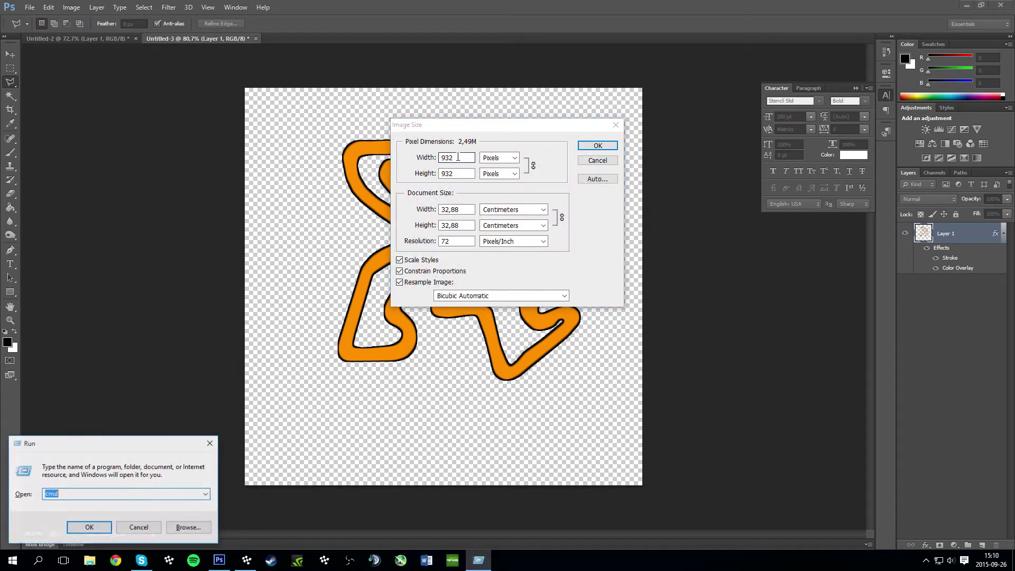
text(notepad)
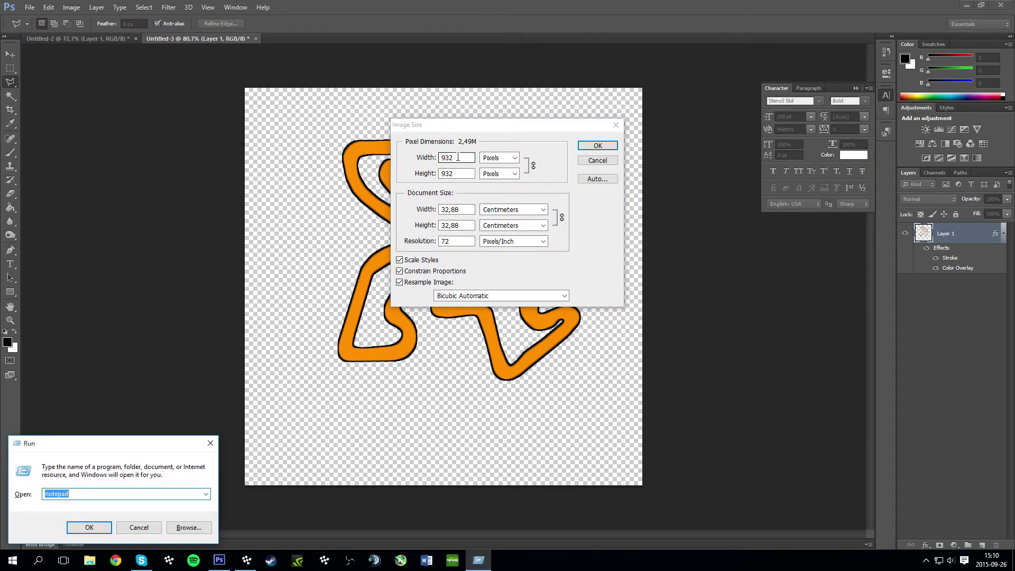
key(Return)
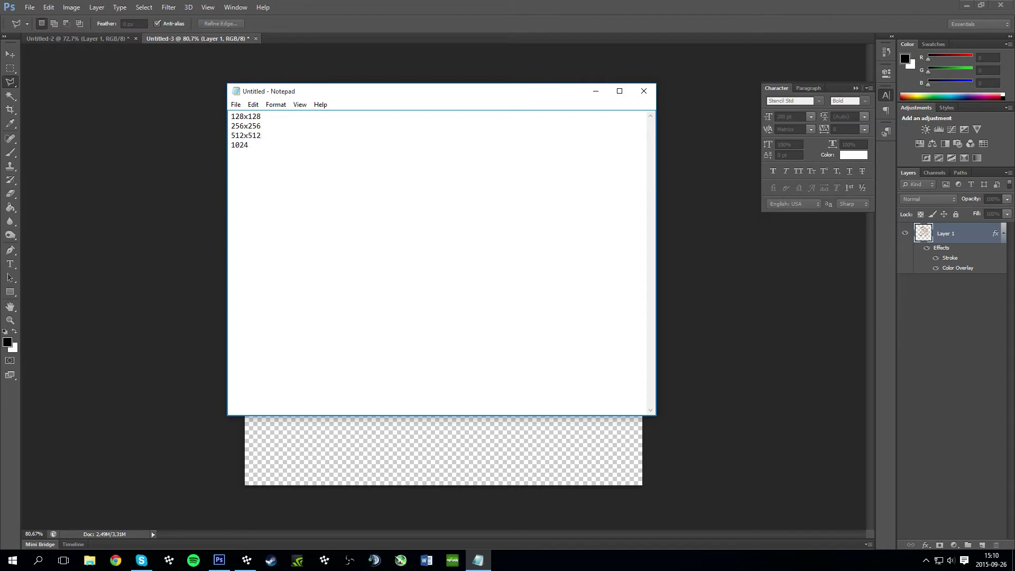
drag(305, 153, 221, 152)
drag(268, 131, 179, 143)
click(250, 136)
click(258, 136)
drag(261, 136, 157, 136)
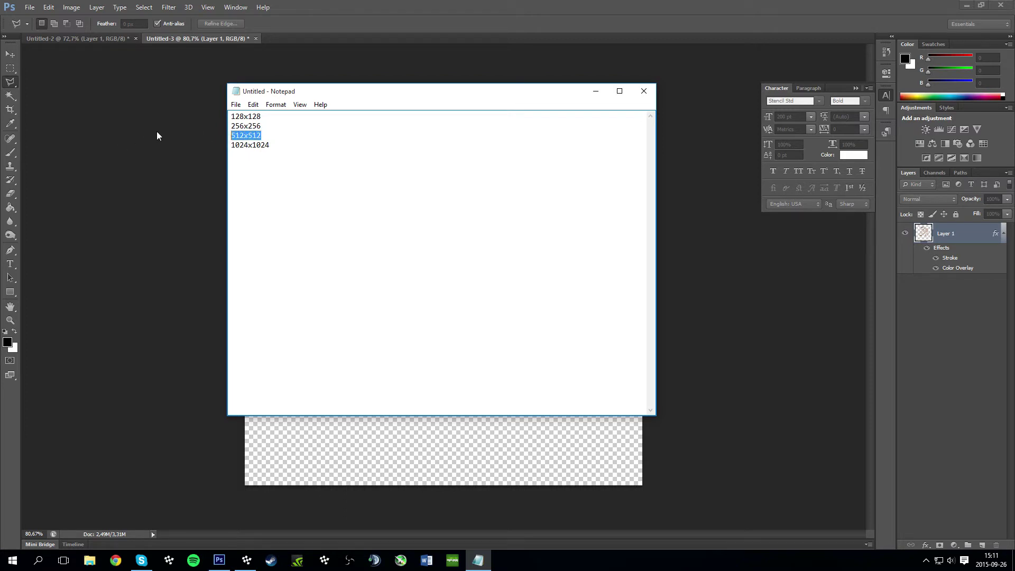
click(644, 91)
click(540, 283)
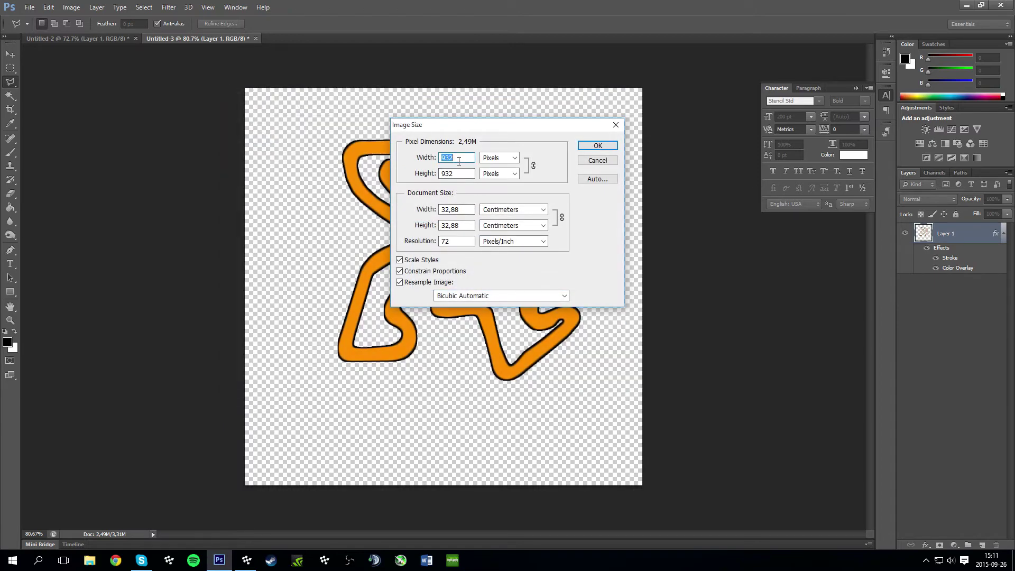
Resize the track map image to 512 × 512 pixels
text(5)
key(Tab)
key(Tab)
text(512)
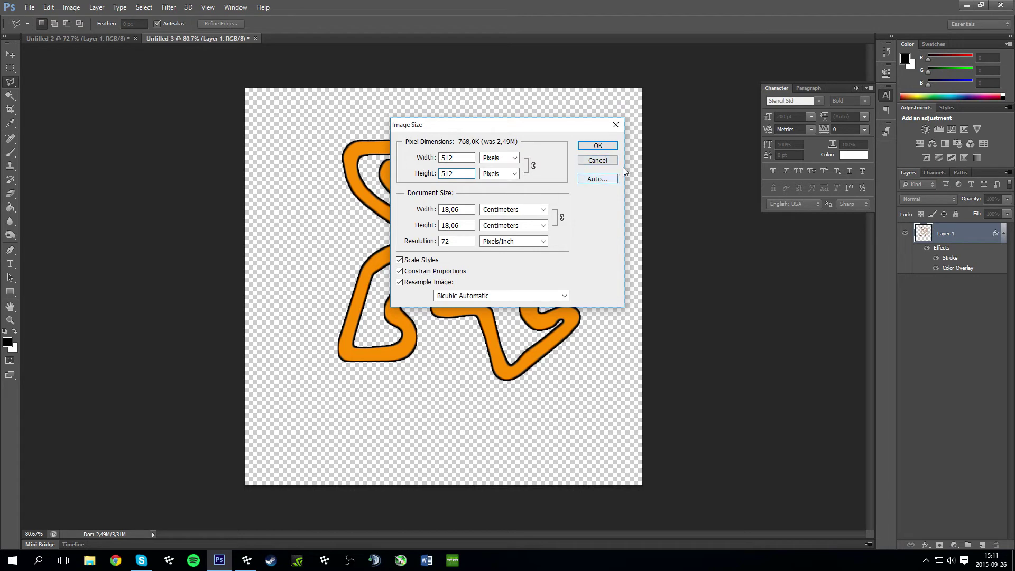
click(598, 146)
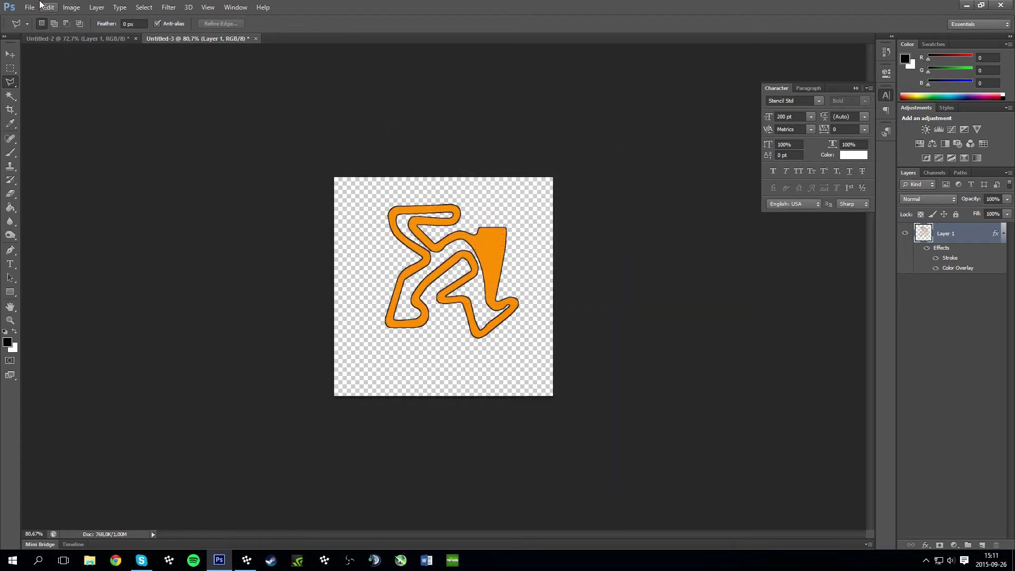
Export the track map for web with the PNG-24 preset, saving it on the Desktop as map.png
click(30, 7)
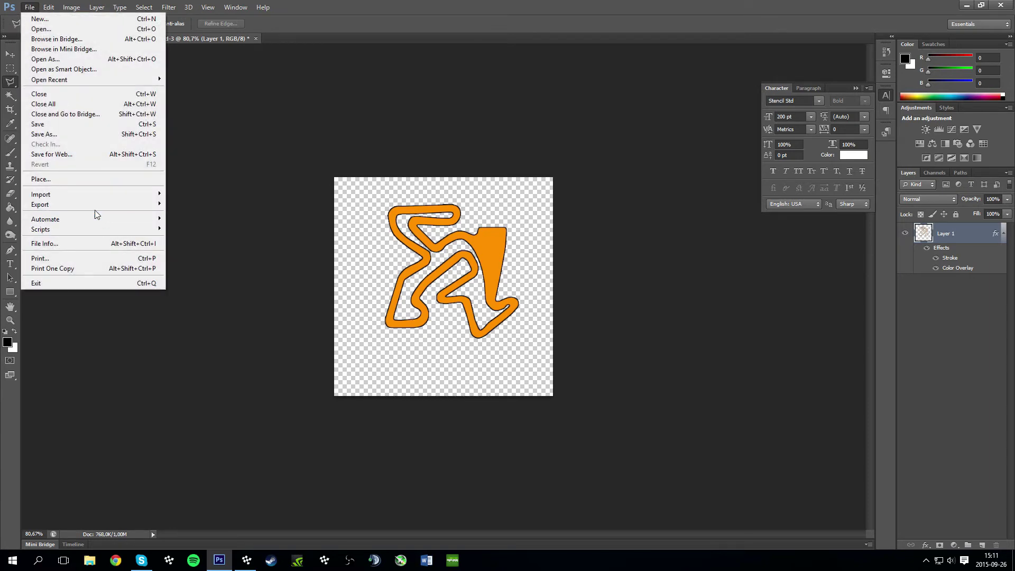
click(87, 154)
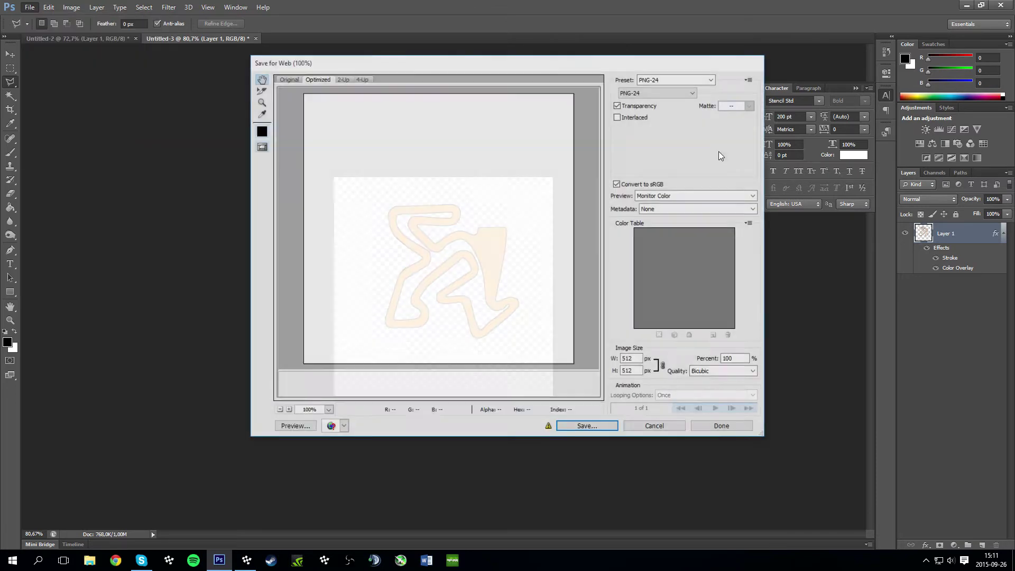
click(661, 81)
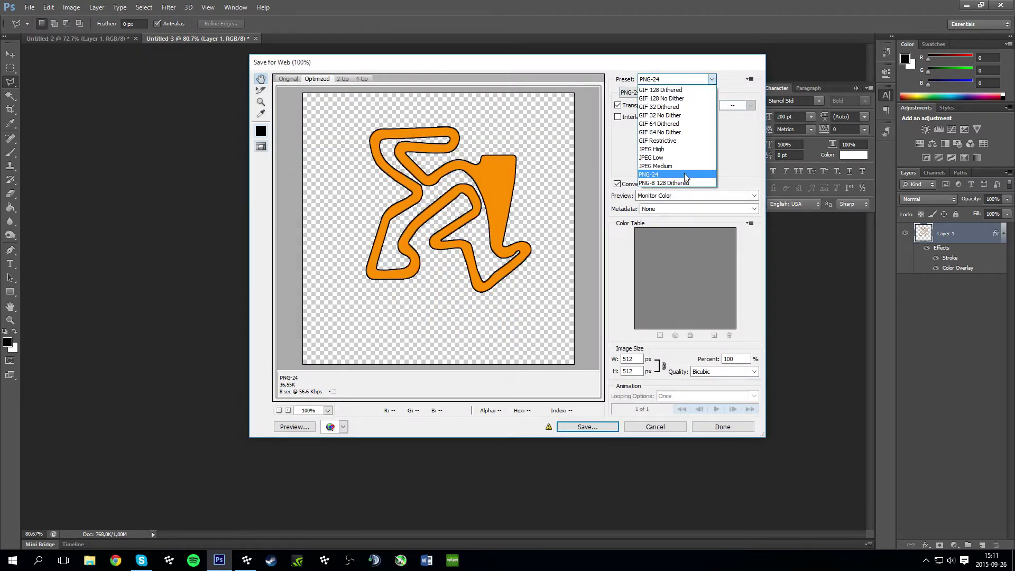
click(667, 169)
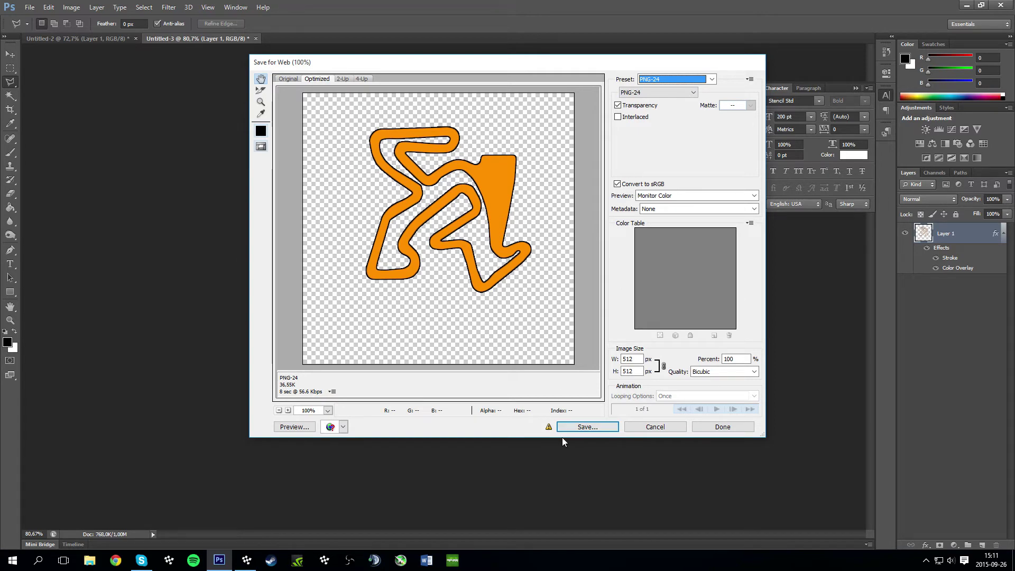
click(575, 430)
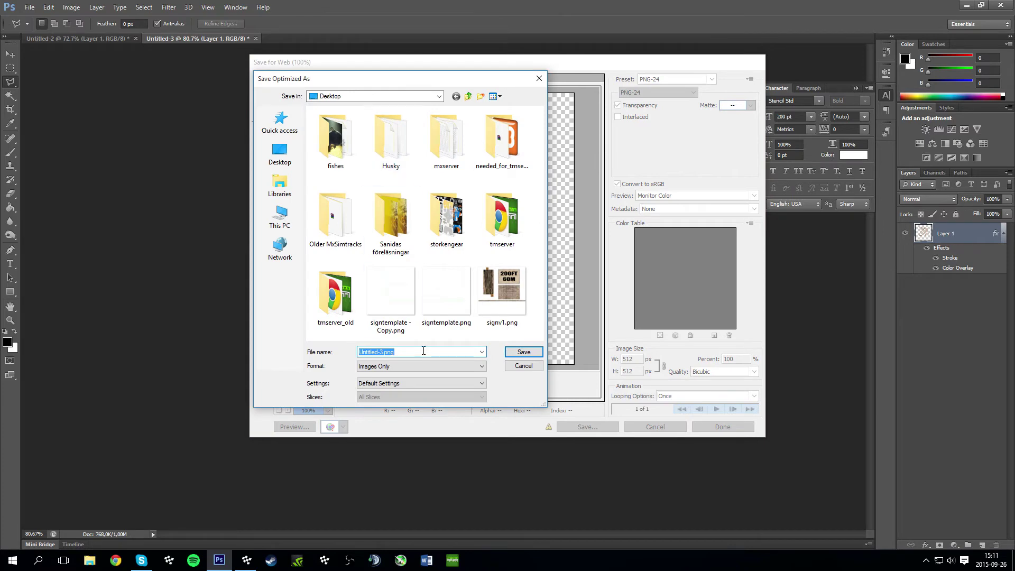
key(BackSpace)
text(map.png)
key(Return)
Create a transparent 311 × 313 pixel document named 3 and paste the copied track into it
right_click(470, 238)
key(Escape)
key(ctrl+n)
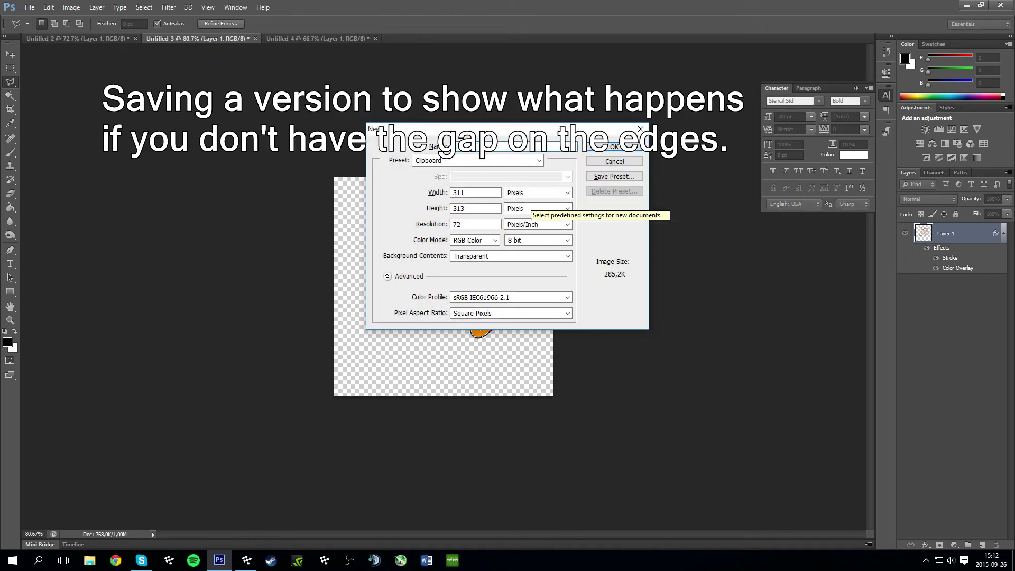
key(Return)
key(ctrl+v)
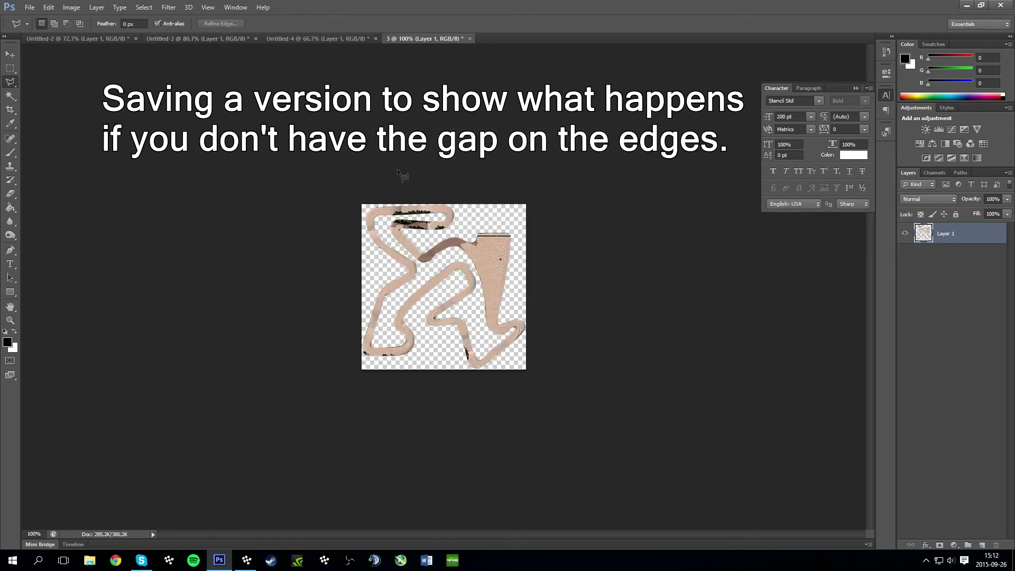
Close the Untitled-4 terrain screenshot document without saving it
click(299, 39)
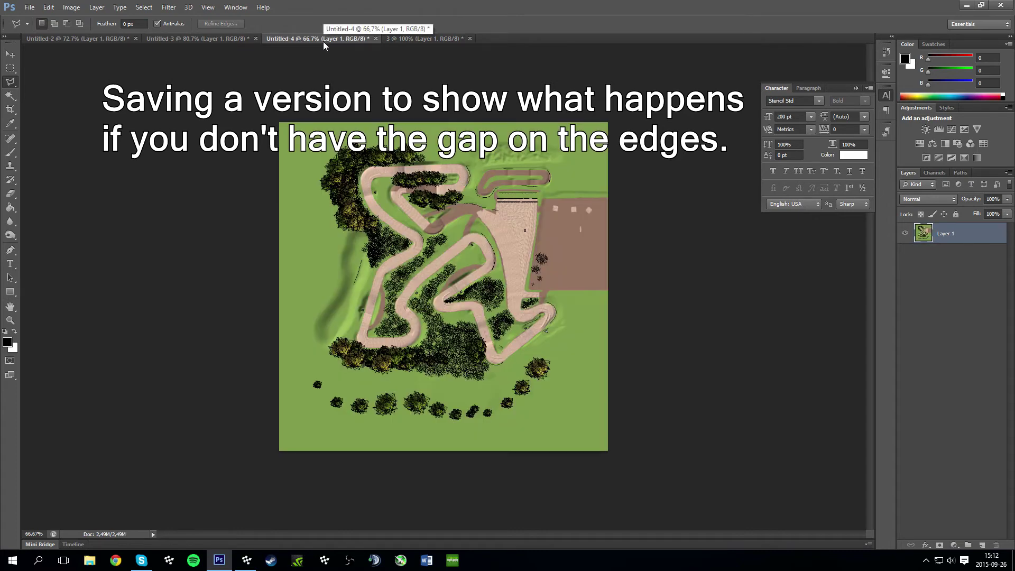
click(376, 39)
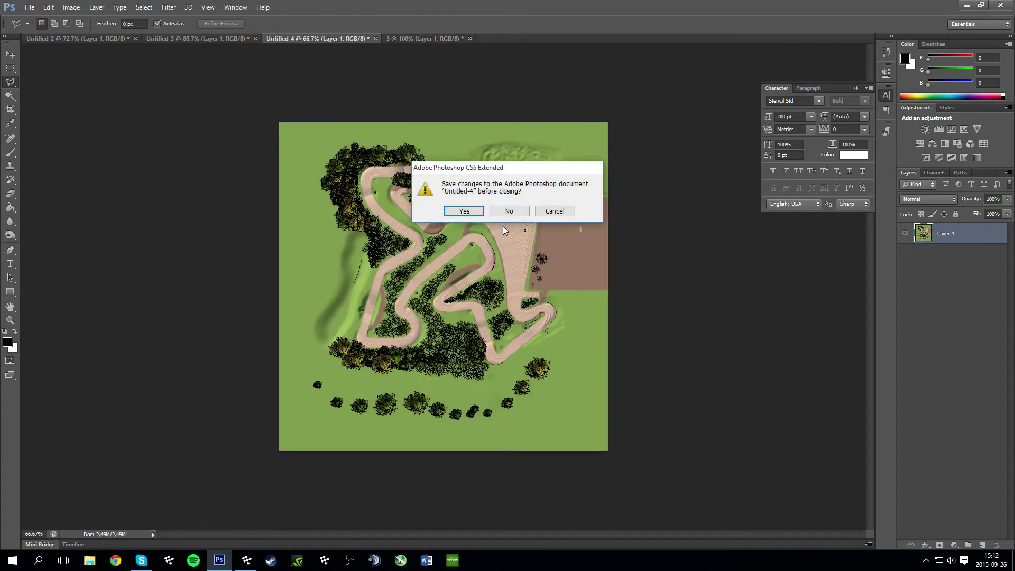
click(513, 211)
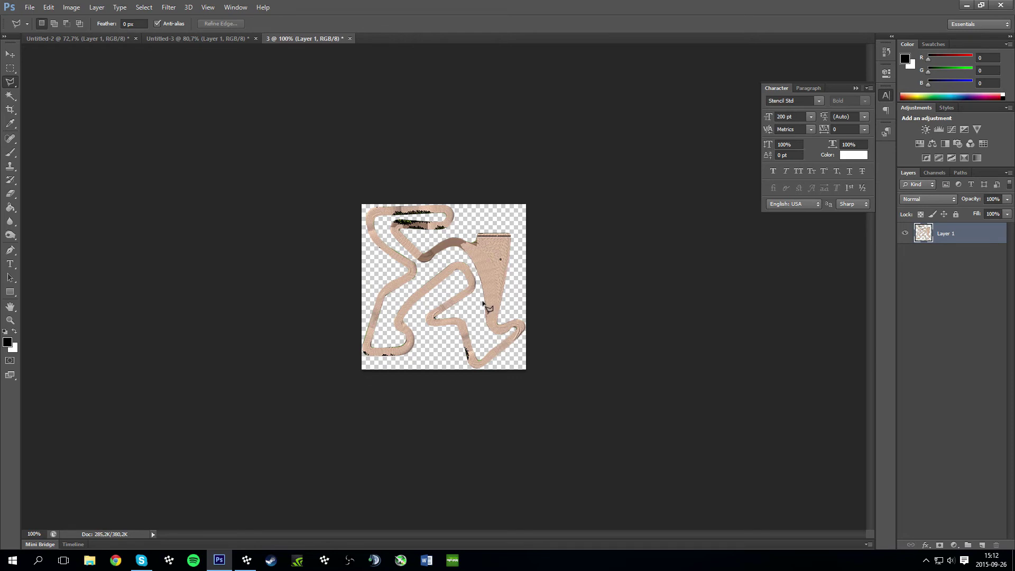
Export the unstyled track document for web with the PNG-24 preset, saving it on the Desktop as map2.png
key(ctrl+alt+shift+s)
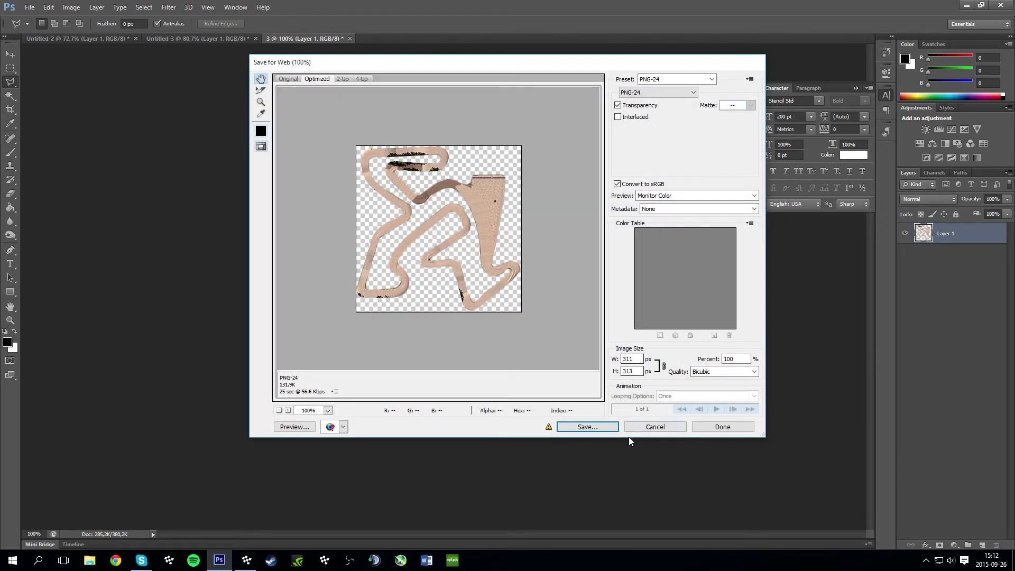
click(562, 430)
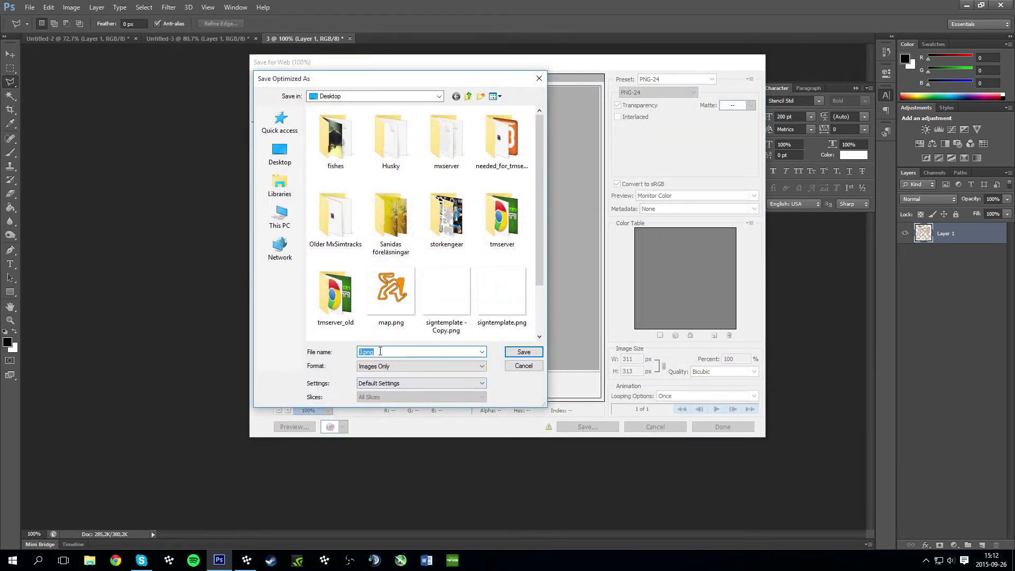
click(406, 283)
click(370, 353)
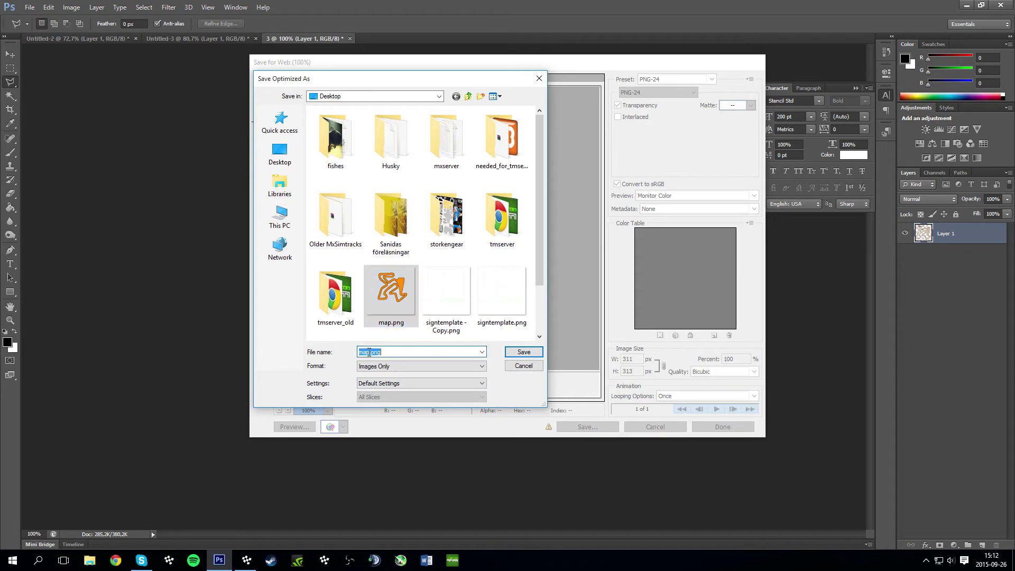
text(2)
click(523, 352)
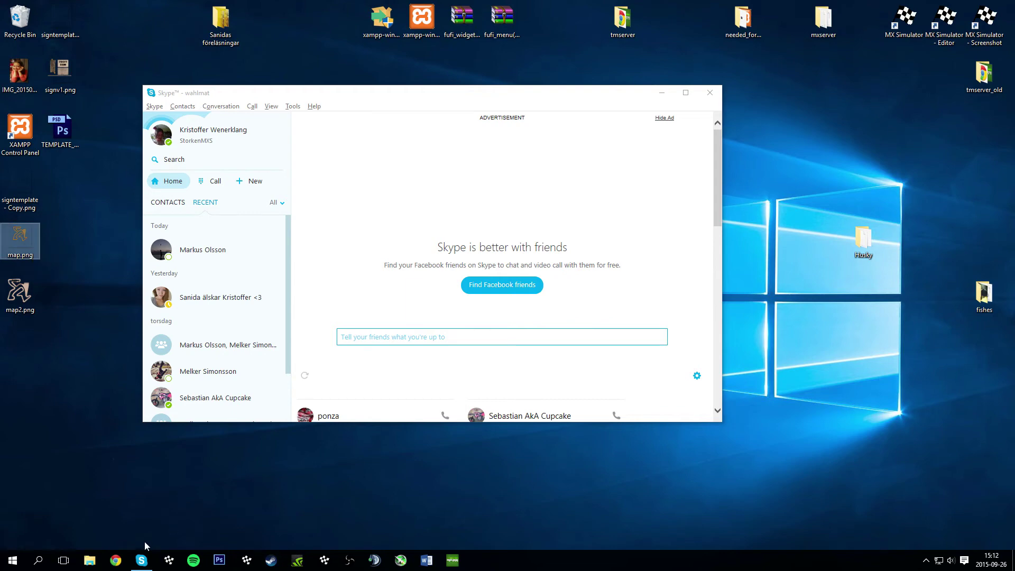
Move map.png from the Desktop into the smkthn folder of MX Simulator in File Explorer, replacing the existing file
click(89, 564)
click(310, 216)
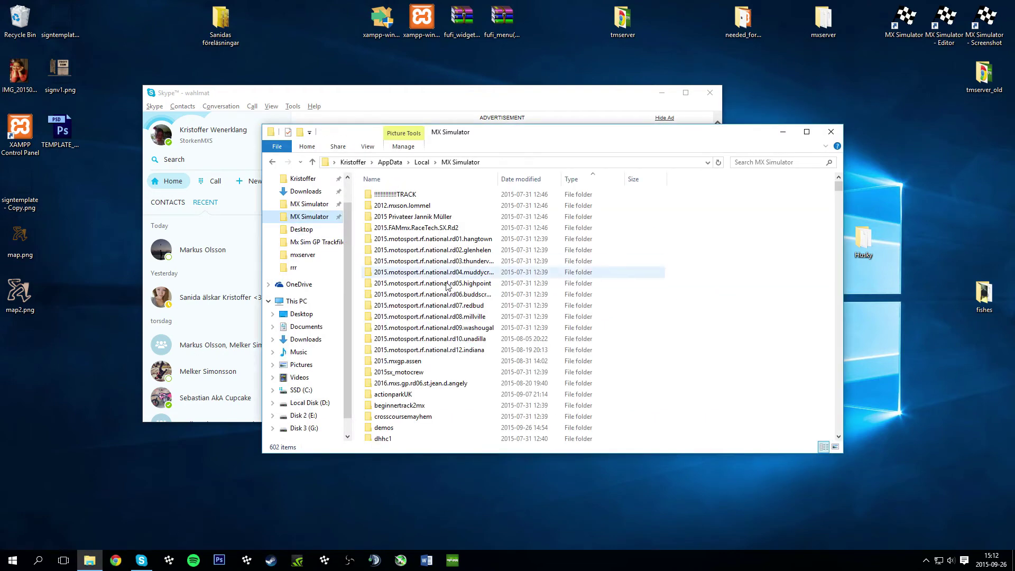
text(smkthn)
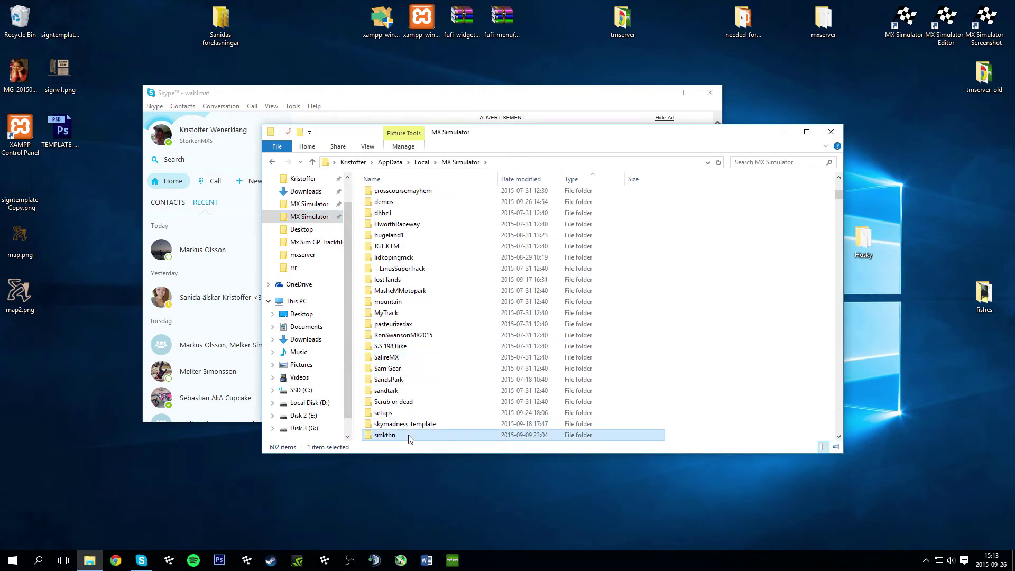
key(Return)
key(ctrl+v)
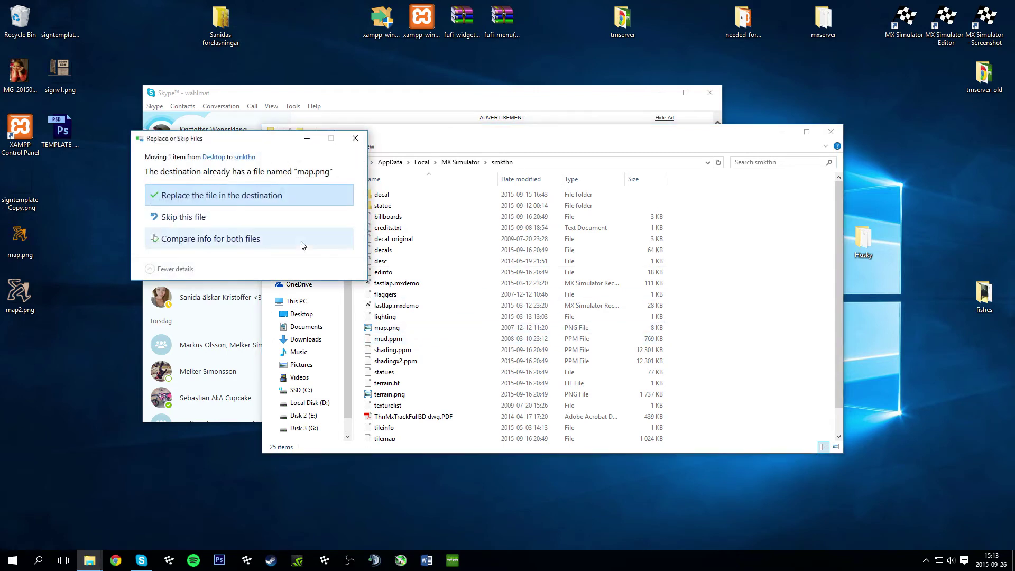
click(265, 198)
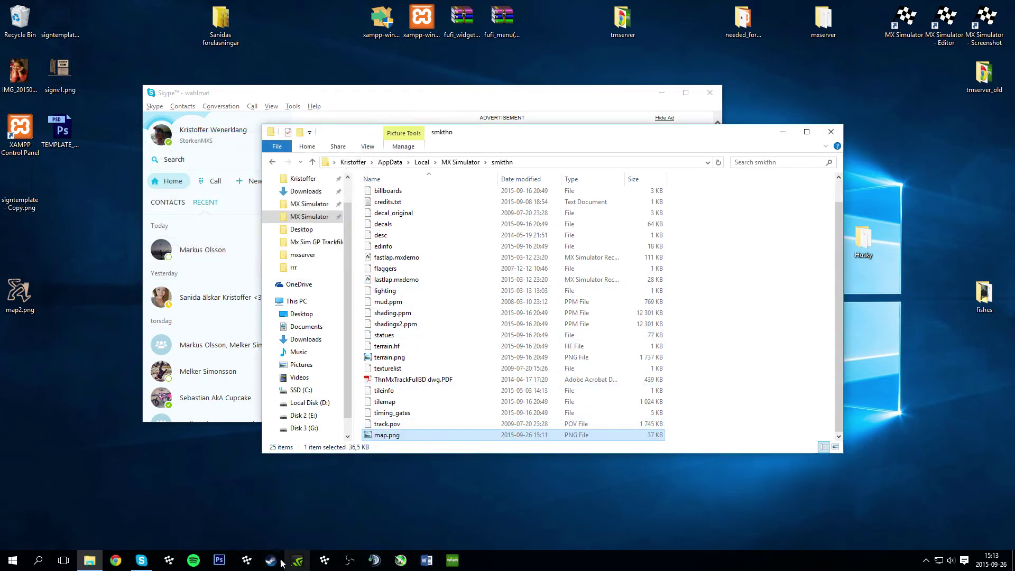
Load the track in MX Simulator, switch to the chase camera and enlarge the minimap with the console command /mapscale 5
click(867, 216)
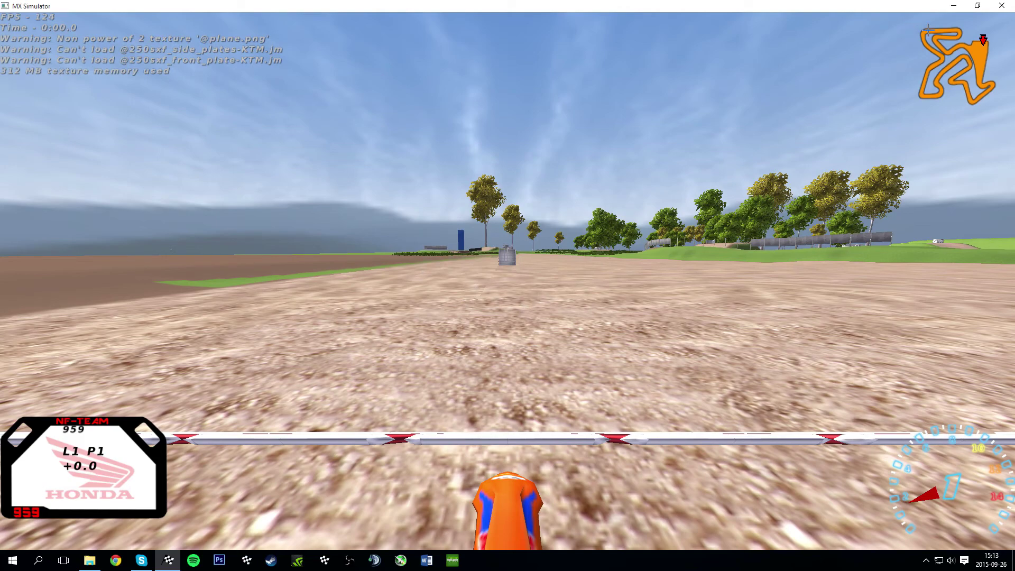
key(c)
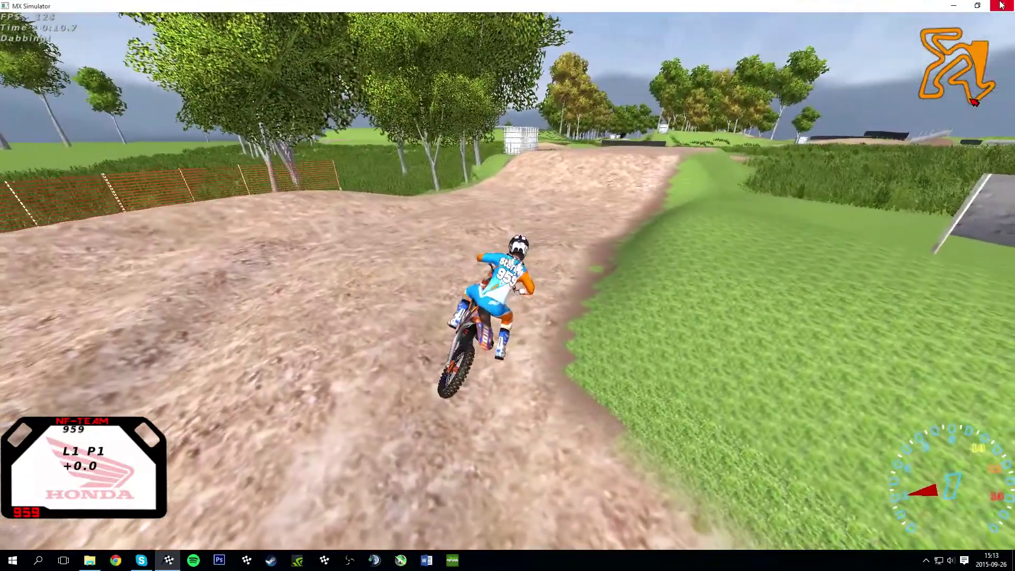
key(grave)
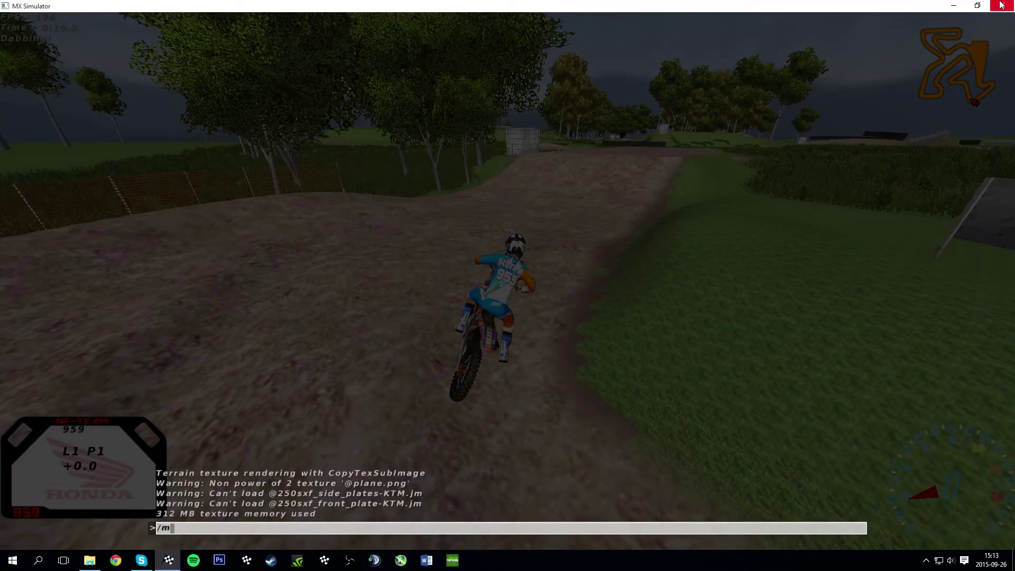
text(/mapscale 5)
key(Return)
key(grave)
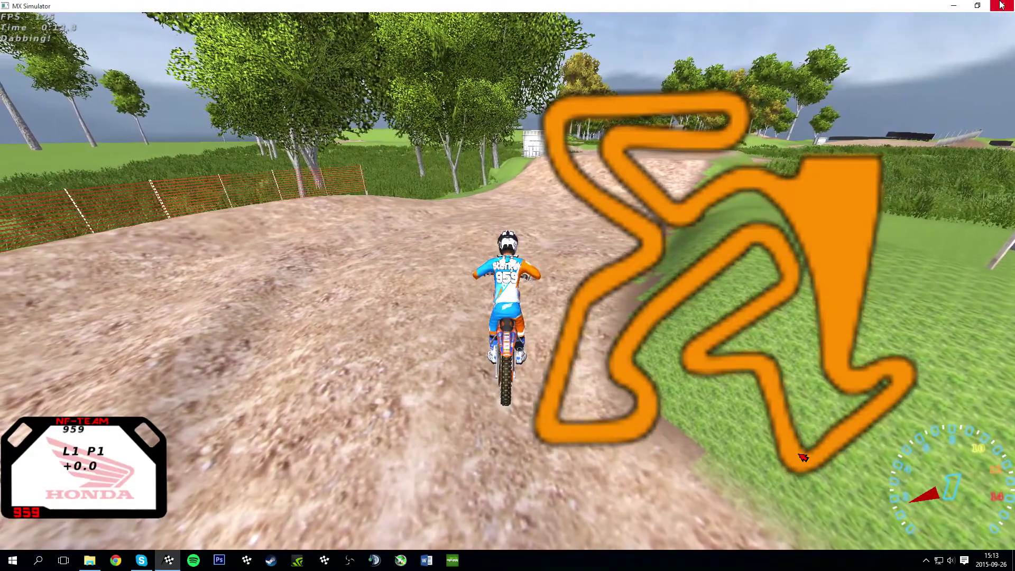
Set the minimap scale to 1 with the console command /mapscale 1
key(Escape)
key(Escape)
key(grave)
key(Up)
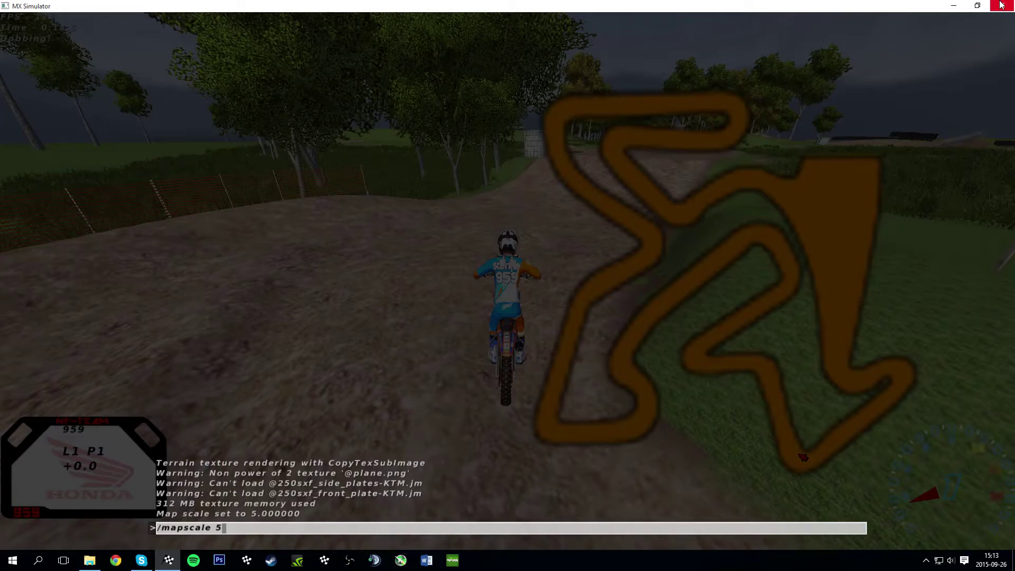
text(1)
key(Return)
key(grave)
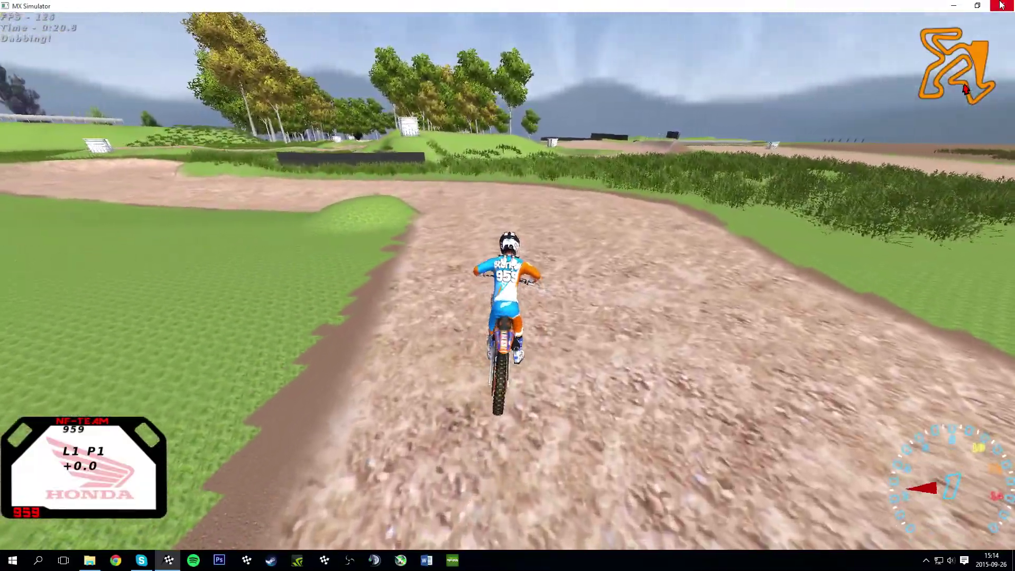
Quit MX Simulator from the running race
key(Escape)
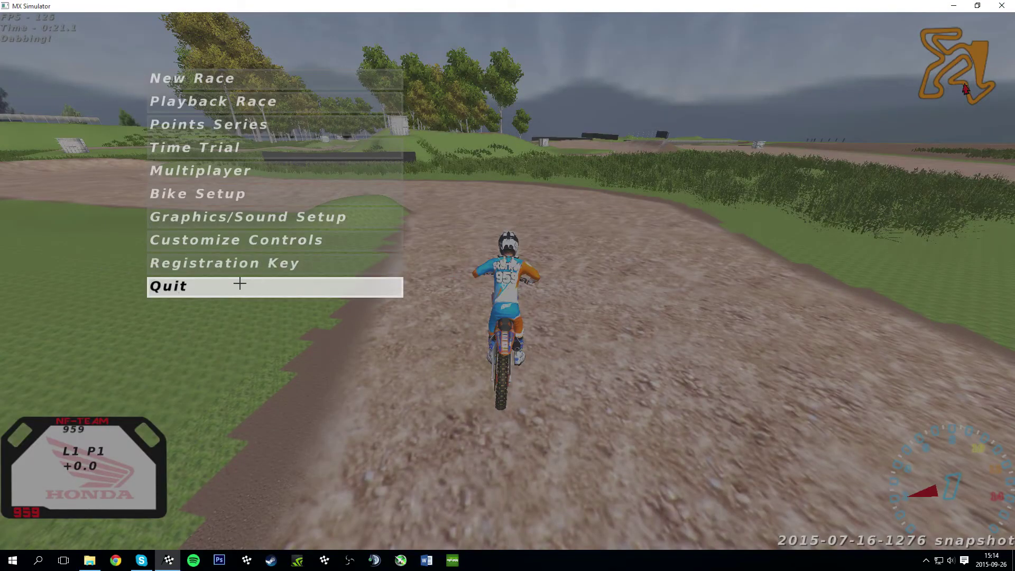
click(265, 288)
key(Return)
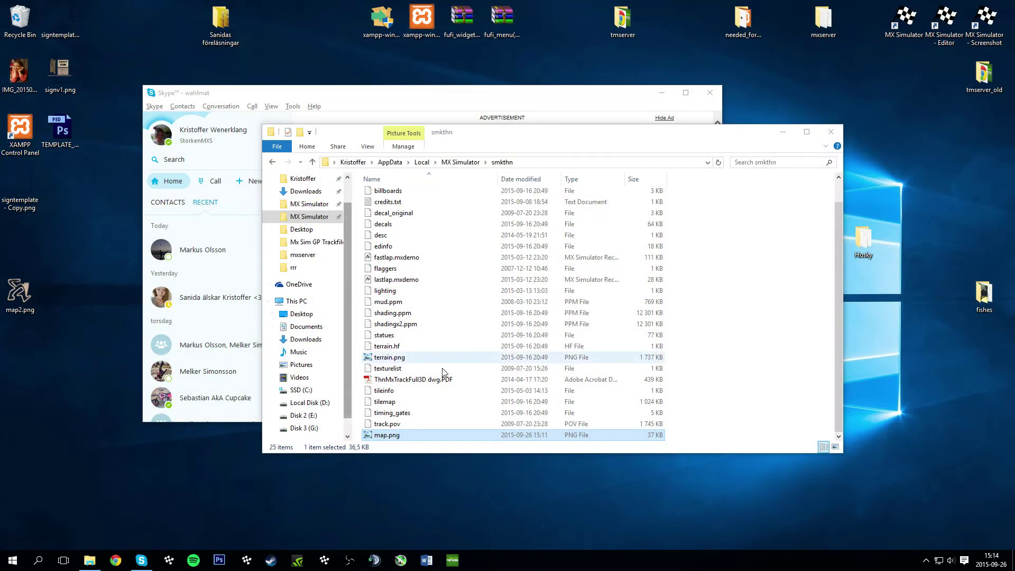
Rename map.png in the smkthn folder as map4.png
click(387, 438)
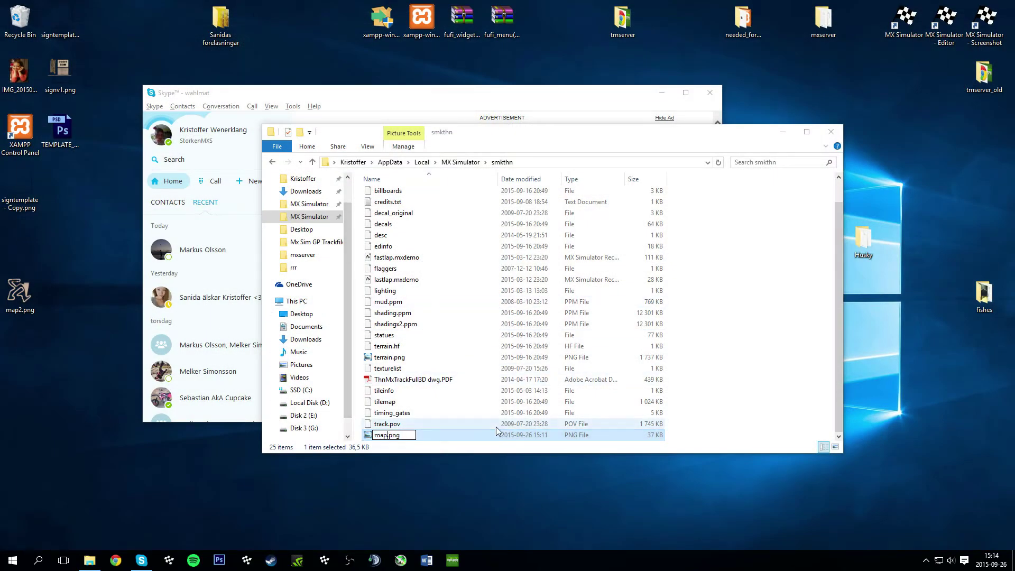
text(4)
key(Return)
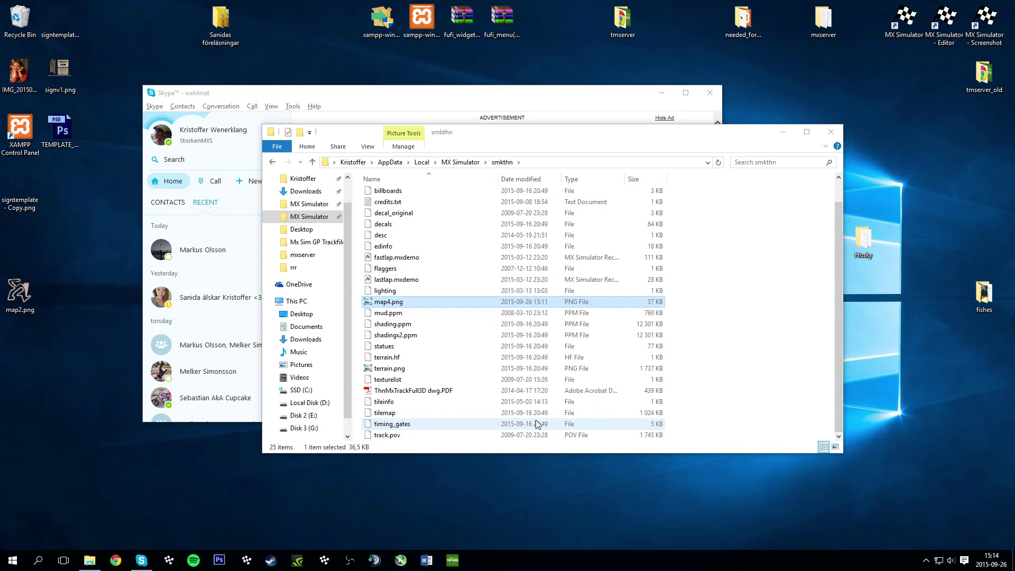
Rename the Desktop file map2.png as map.png and move it into the smkthn folder
click(23, 315)
click(21, 312)
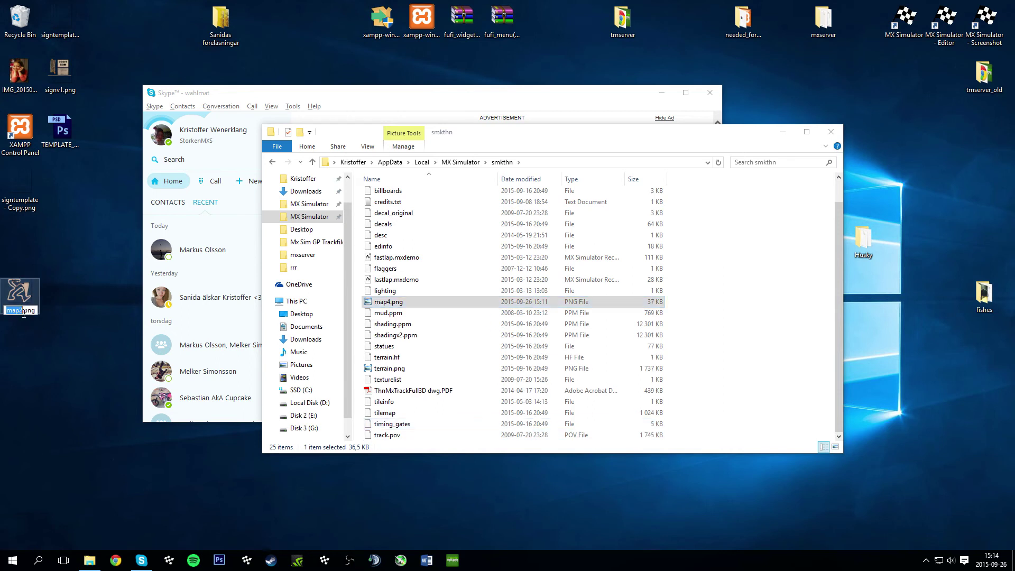
key(Left)
key(BackSpace)
key(Return)
drag(30, 289, 481, 317)
Load the track again in MX Simulator and ride in chase camera view to check the replacement minimap
click(169, 560)
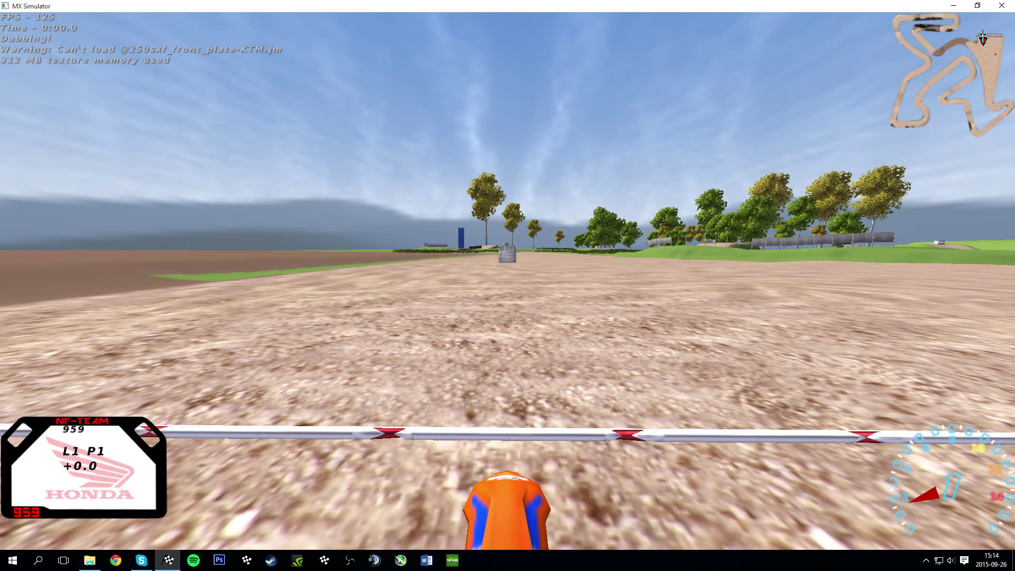
key(c)
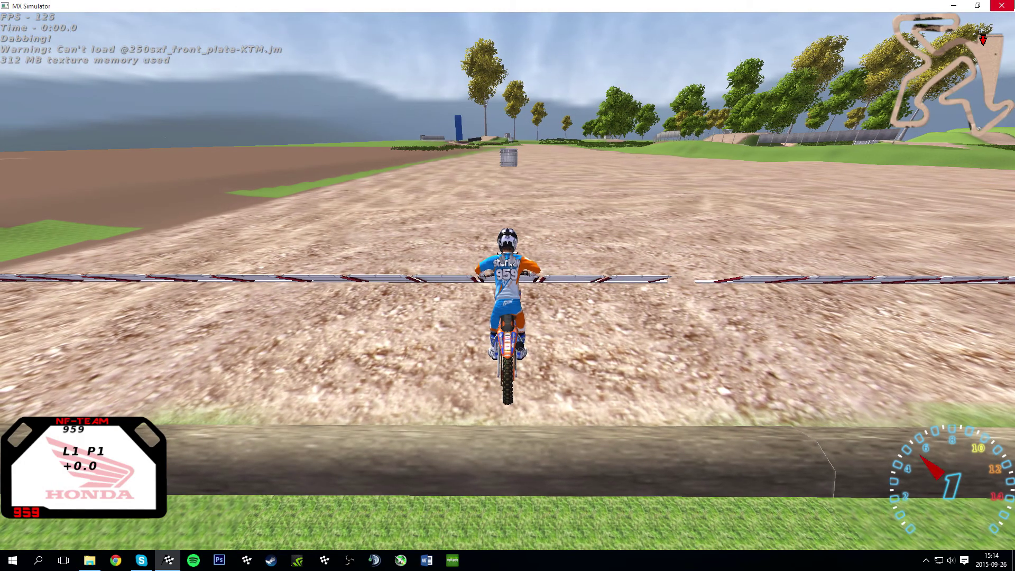
key(Up)
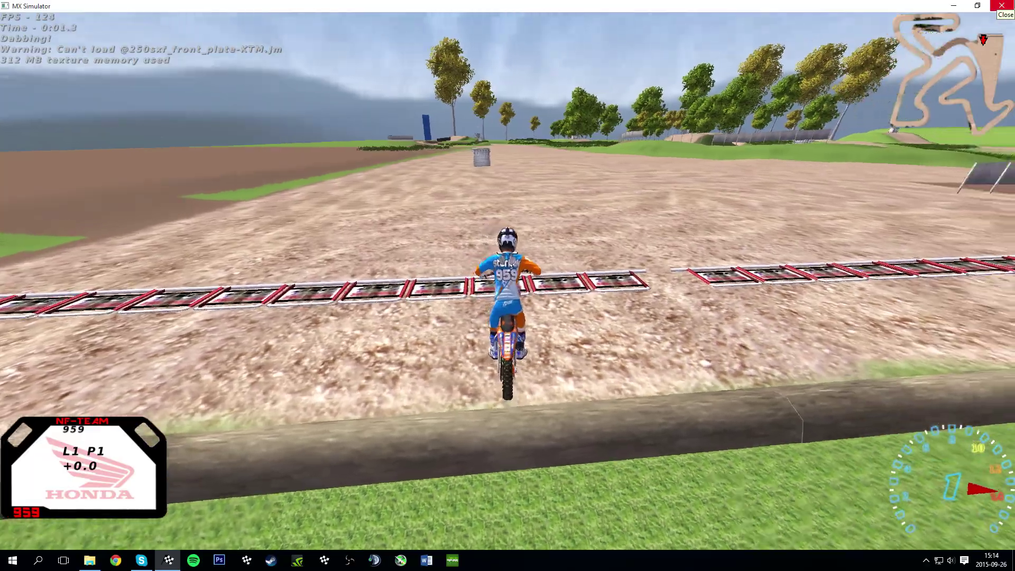